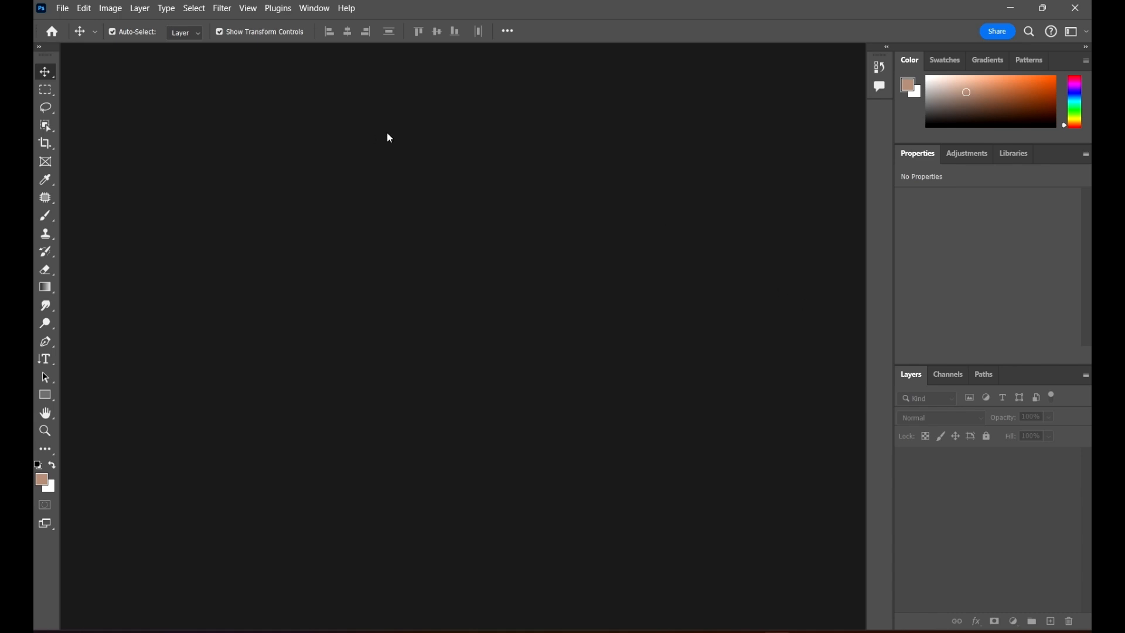
# Open the Esmeralda image from the 05 Images, Layers and Blending Pro Workflows folder
pyautogui.click(60, 7)
pyautogui.click(76, 36)
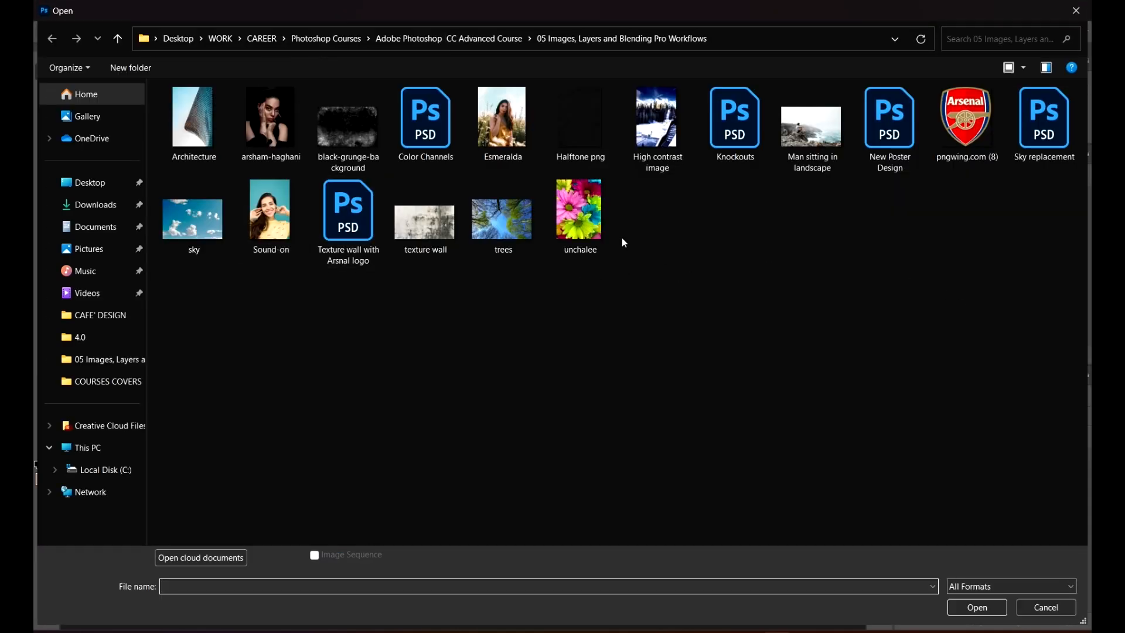
pyautogui.click(496, 157)
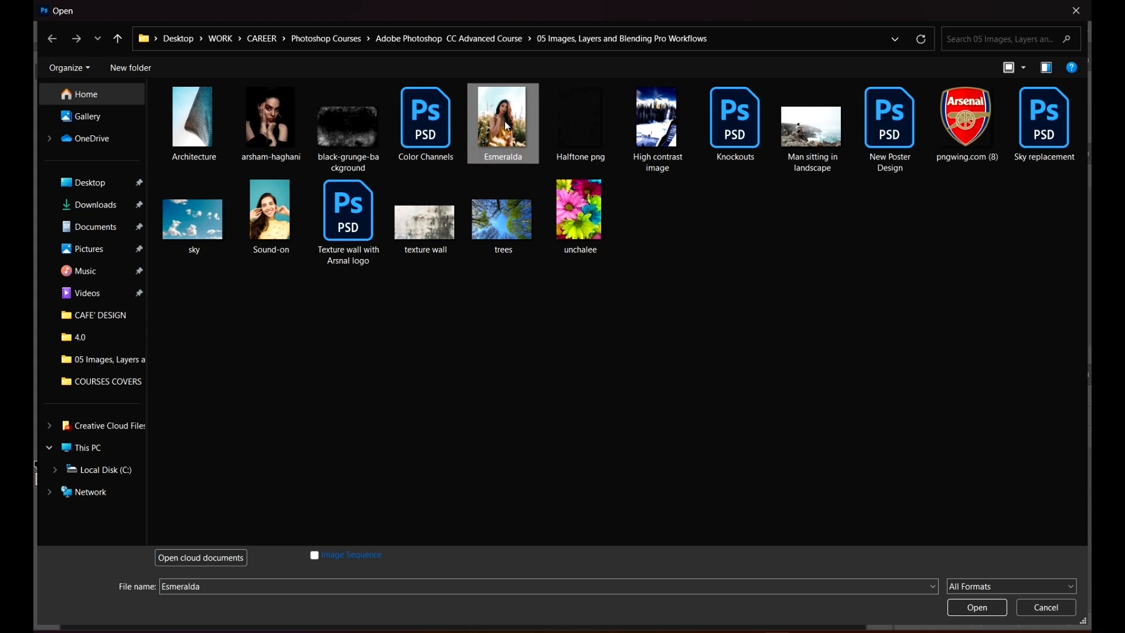
pyautogui.click(1001, 612)
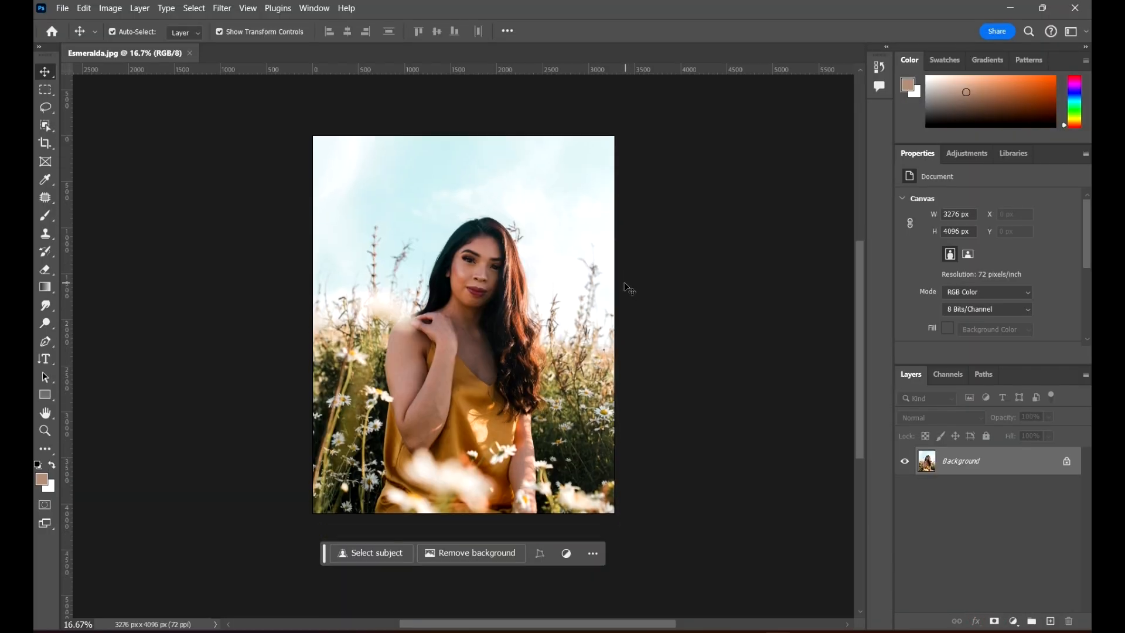
# Unlock the Background layer and duplicate it
pyautogui.click(1066, 461)
pyautogui.hotkey('ctrl', 'j')
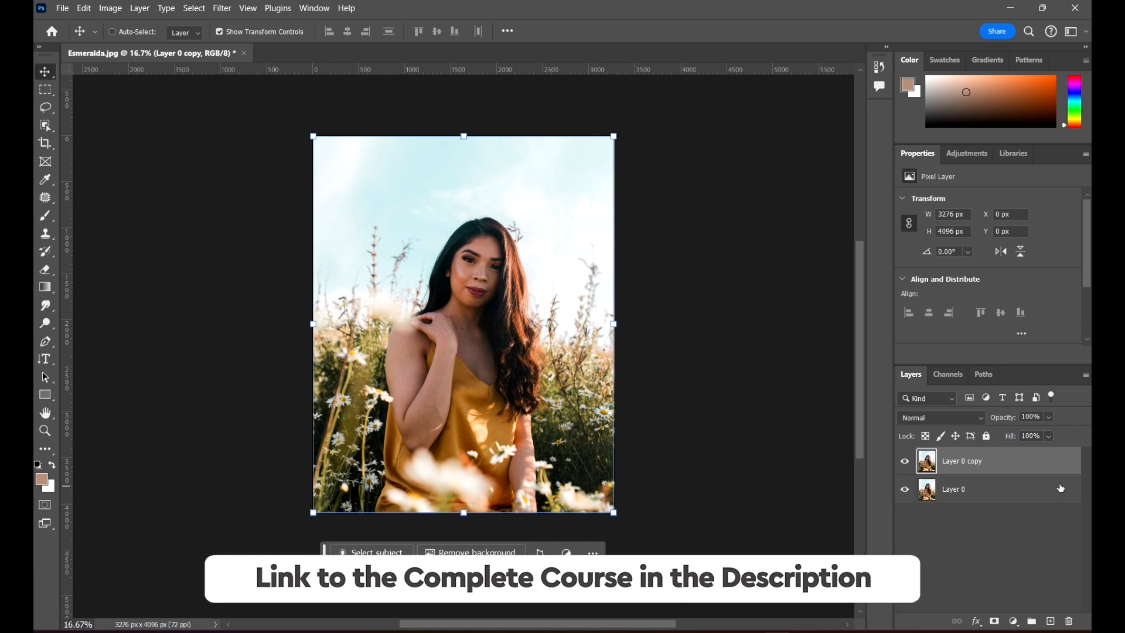
pyautogui.scroll(1, 504, 321)
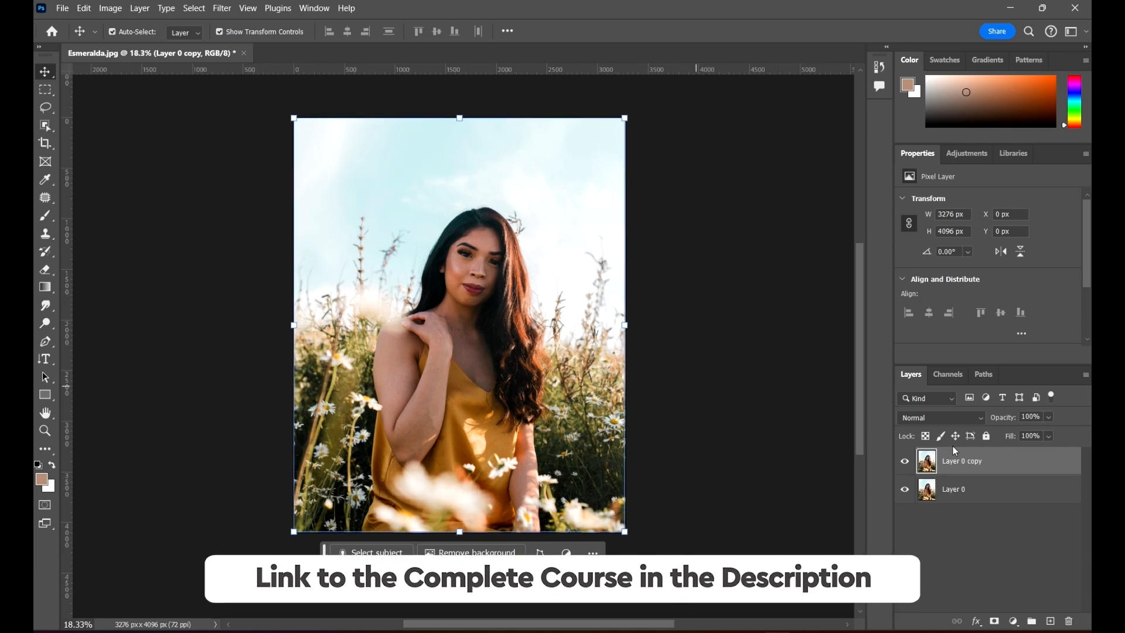
# Rename the duplicated layer as girl1
pyautogui.click(972, 462)
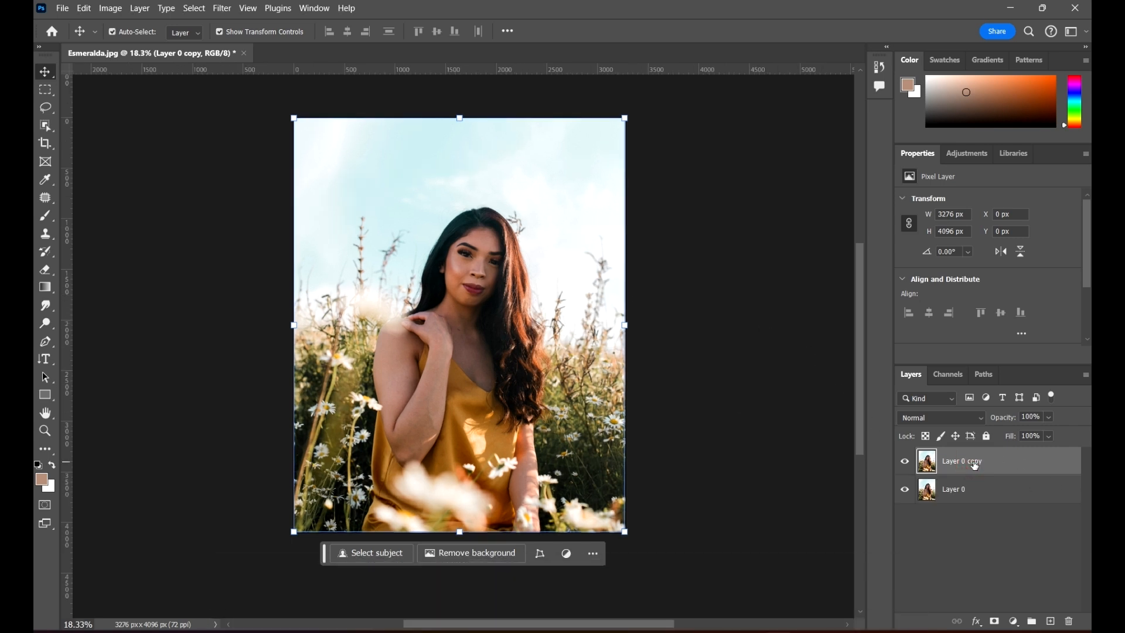
pyautogui.doubleClick(974, 462)
pyautogui.write('o')
pyautogui.write('irl1')
pyautogui.click(767, 477)
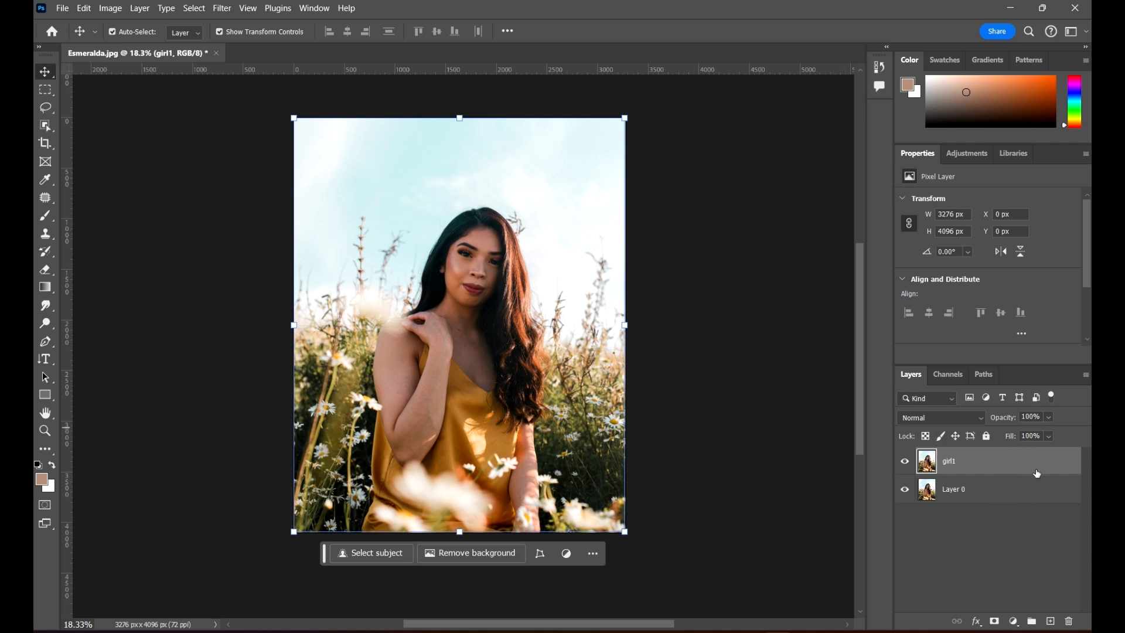
# Examine how the layer blend modes affect the girl1 layer over Layer 0, keeping the mode at Normal
pyautogui.click(1019, 495)
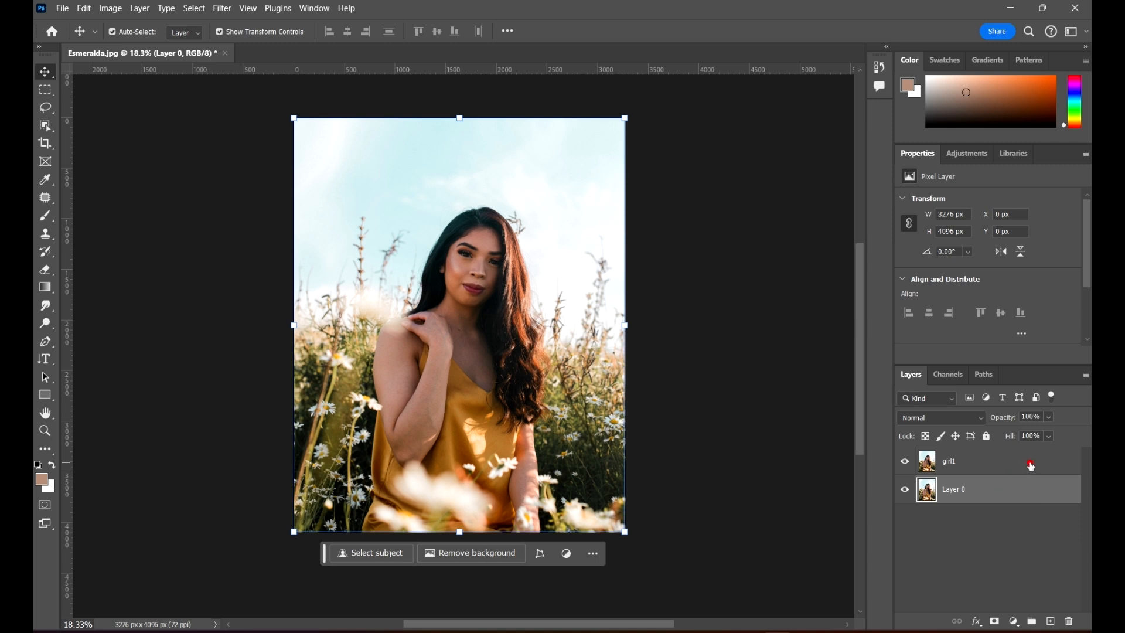
pyautogui.click(1028, 460)
pyautogui.click(1044, 499)
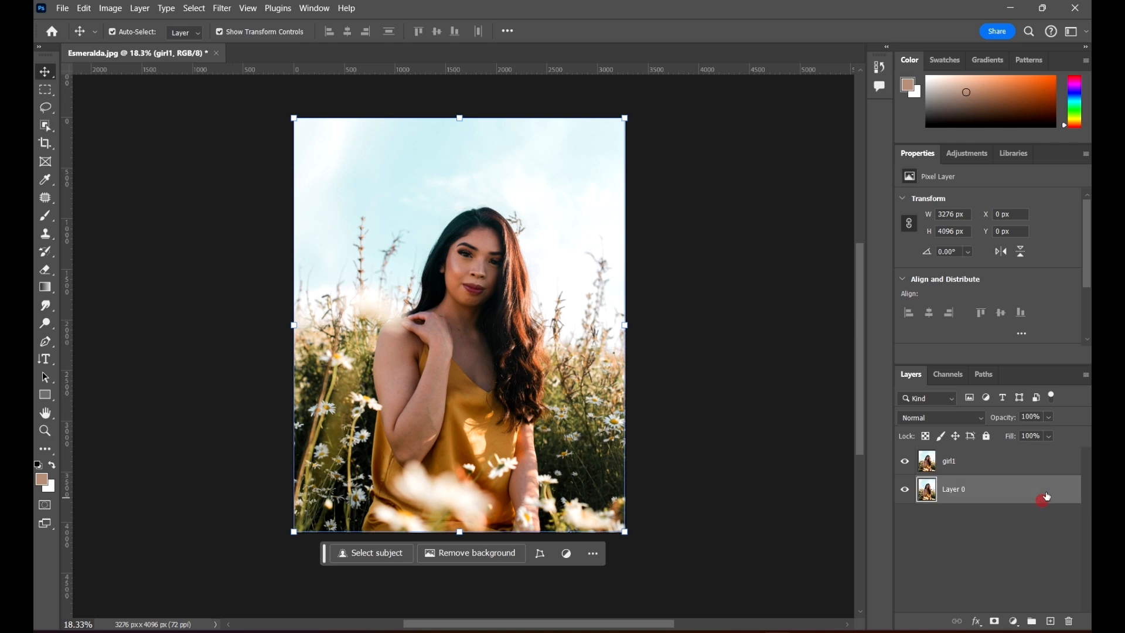
pyautogui.click(990, 460)
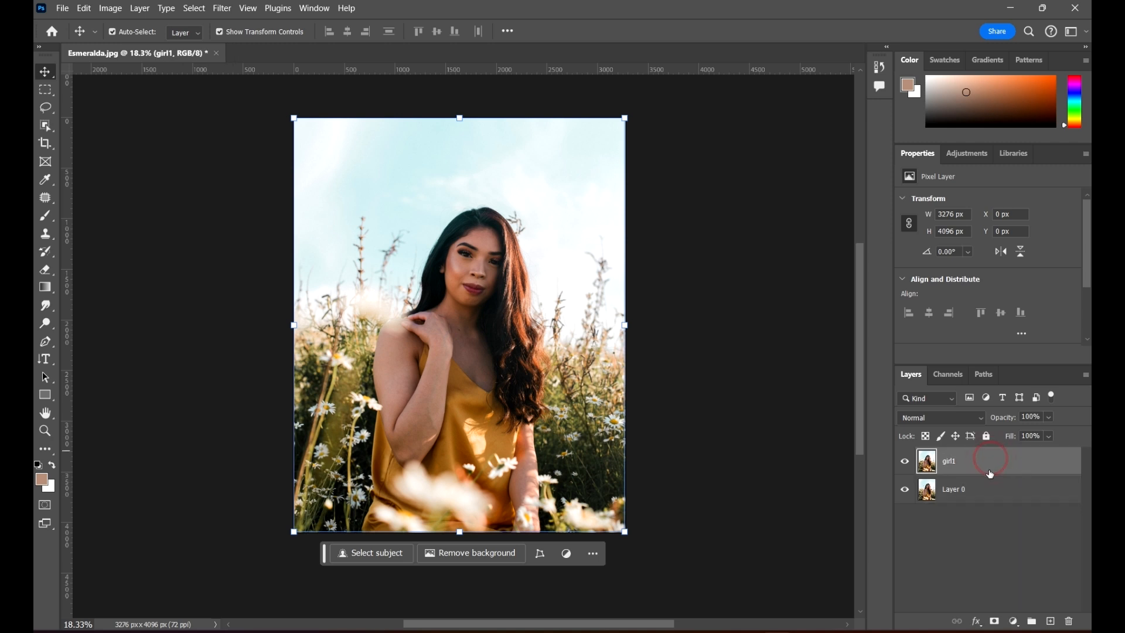
pyautogui.click(935, 421)
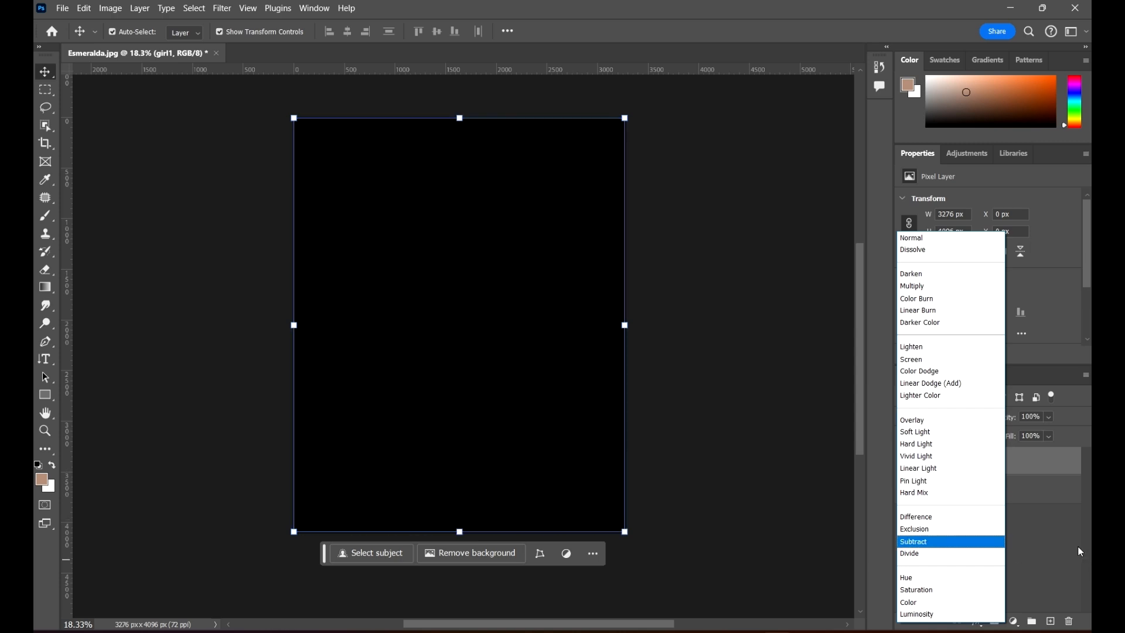
pyautogui.click(1068, 533)
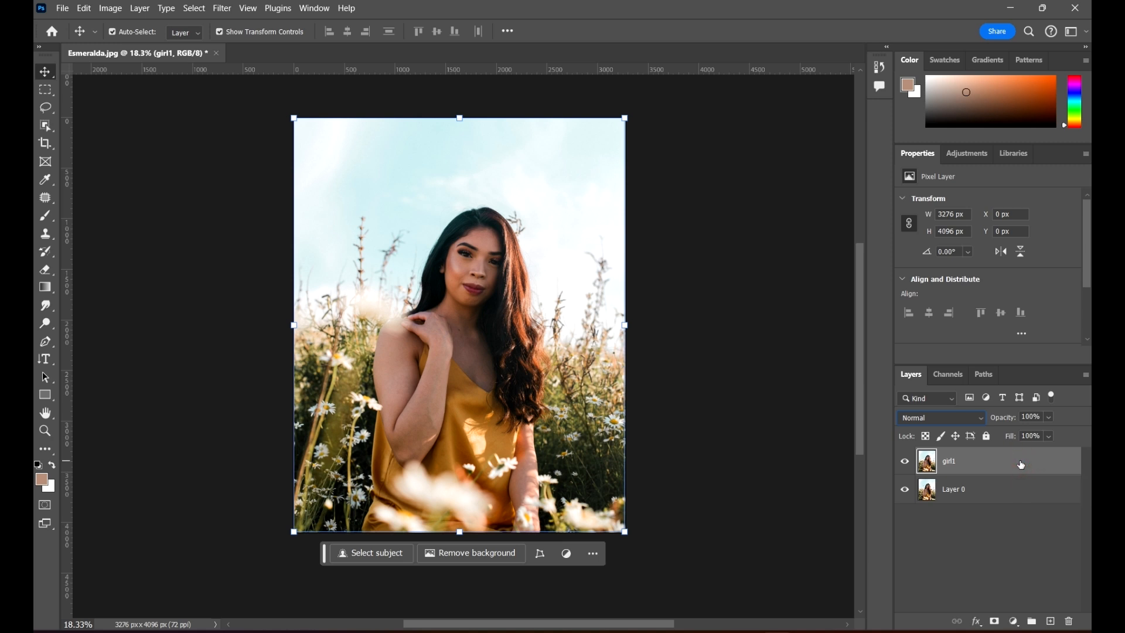
# Open the Apply Image settings for the girl1 layer and place the dialog clear of the photo
pyautogui.click(1016, 497)
pyautogui.click(989, 508)
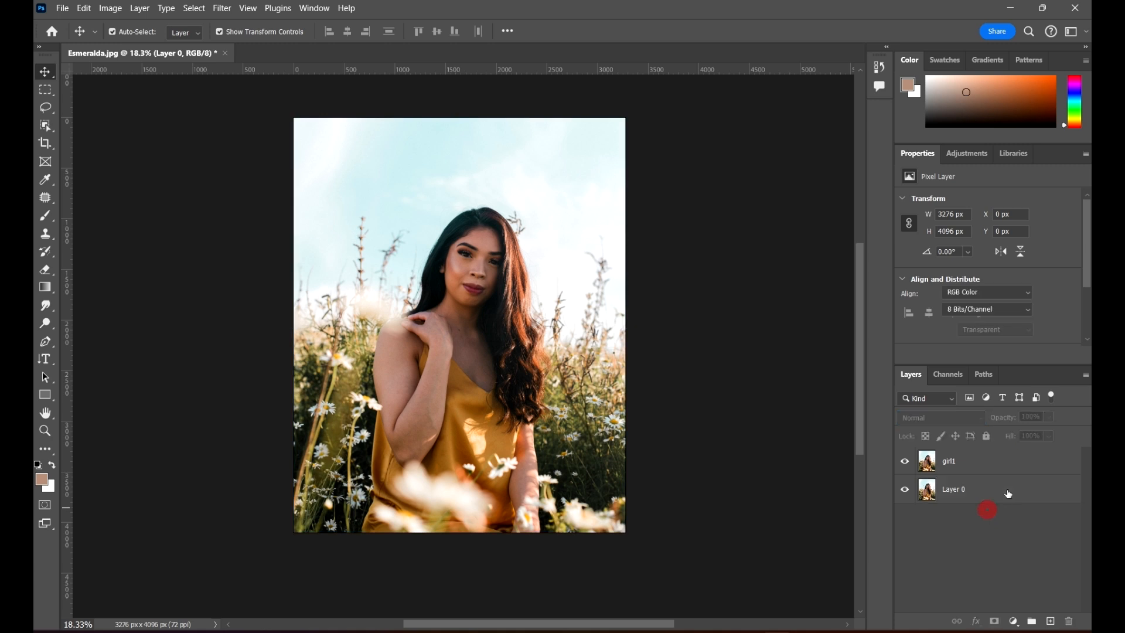
pyautogui.click(1001, 468)
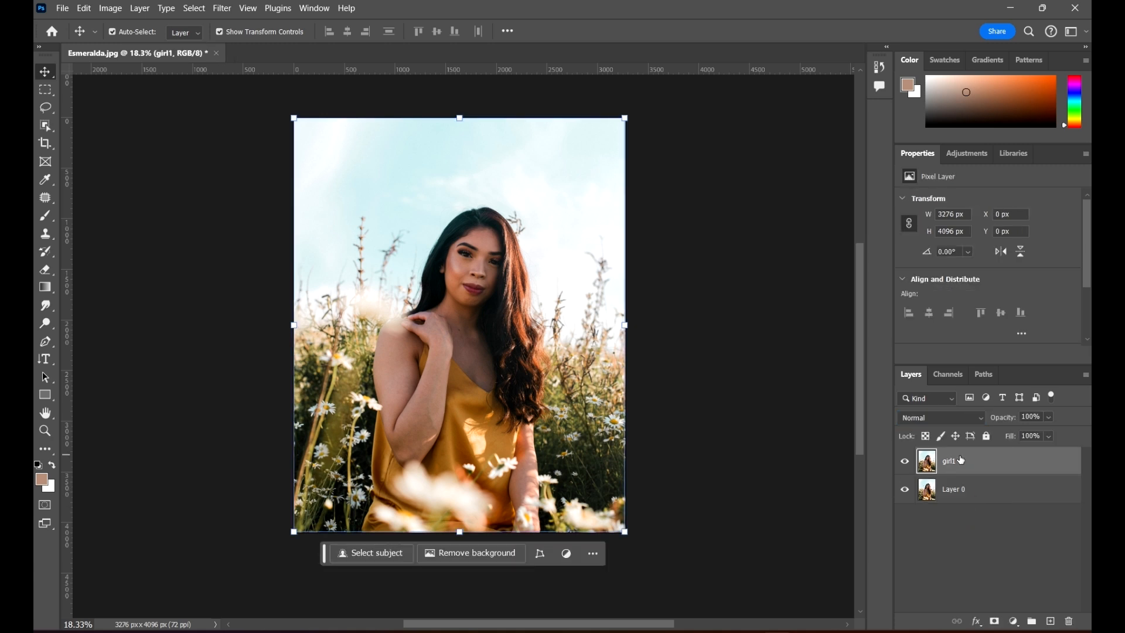
pyautogui.click(100, 10)
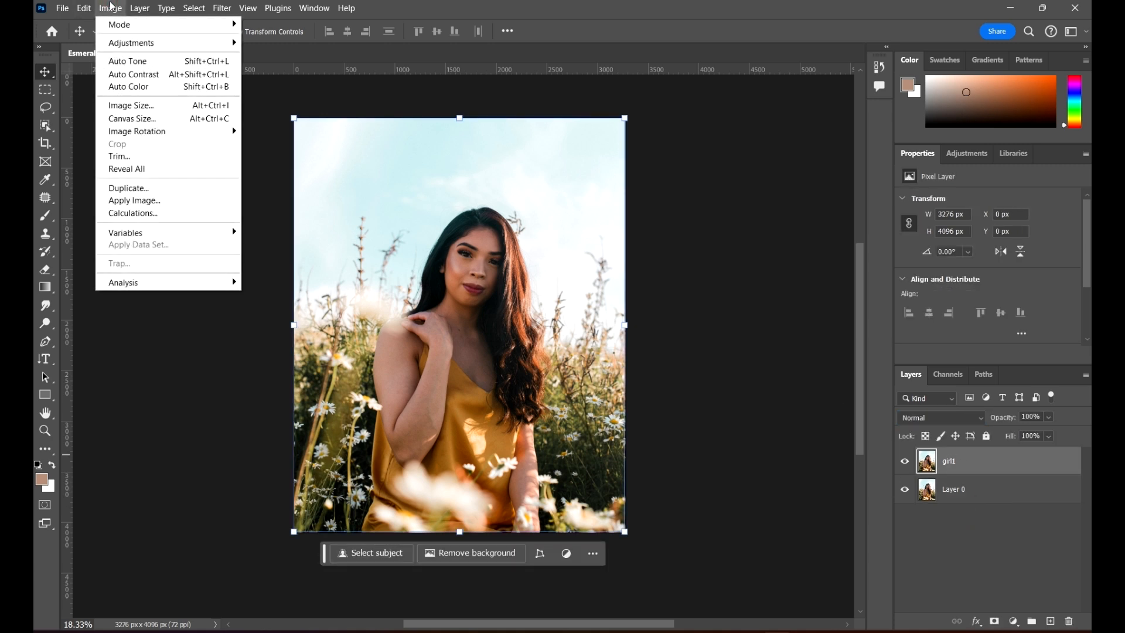
pyautogui.click(176, 201)
pyautogui.moveTo(810, 103); pyautogui.dragTo(793, 138)
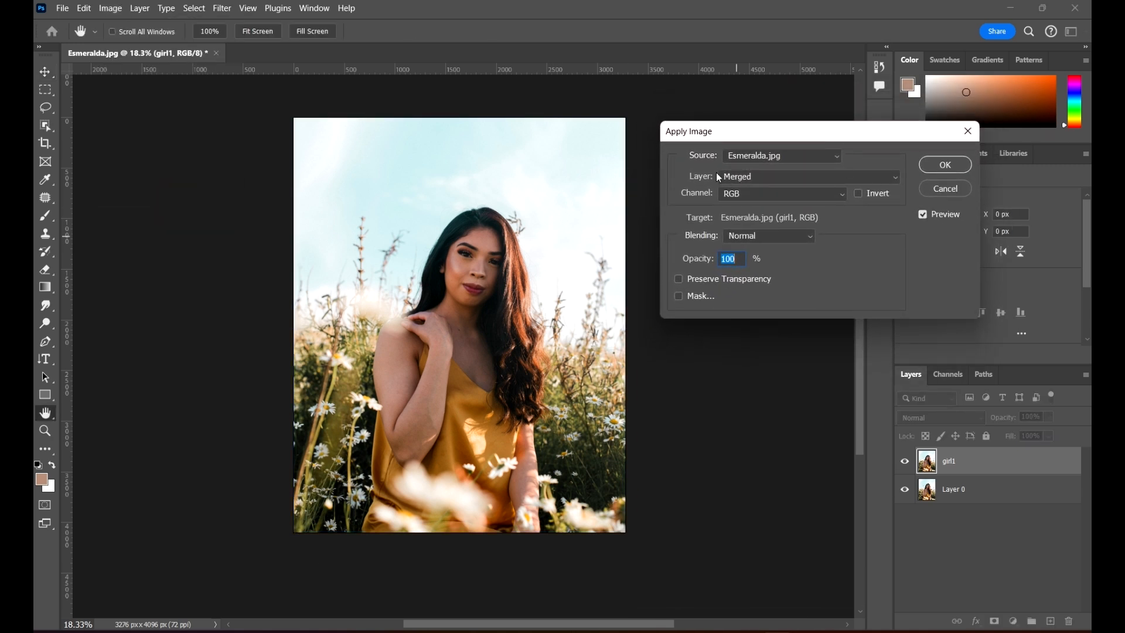
pyautogui.moveTo(769, 130); pyautogui.dragTo(766, 98)
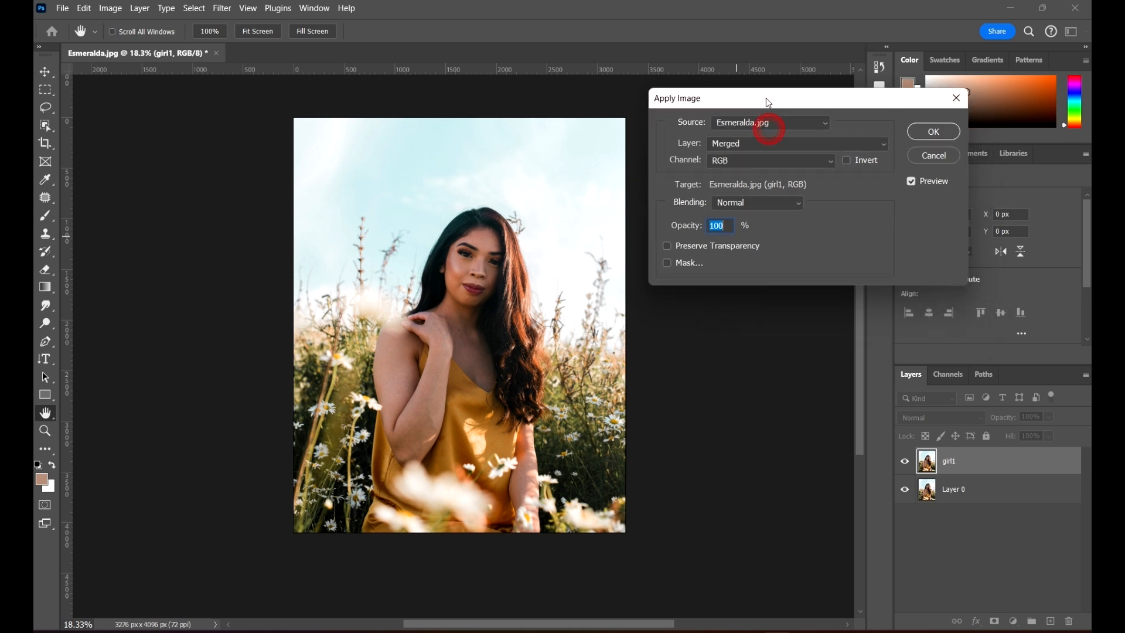
# Keep Esmeralda.jpg as the Apply Image source and set the source layer to girl1
pyautogui.click(746, 123)
pyautogui.click(773, 138)
pyautogui.click(747, 122)
pyautogui.click(748, 122)
pyautogui.click(745, 147)
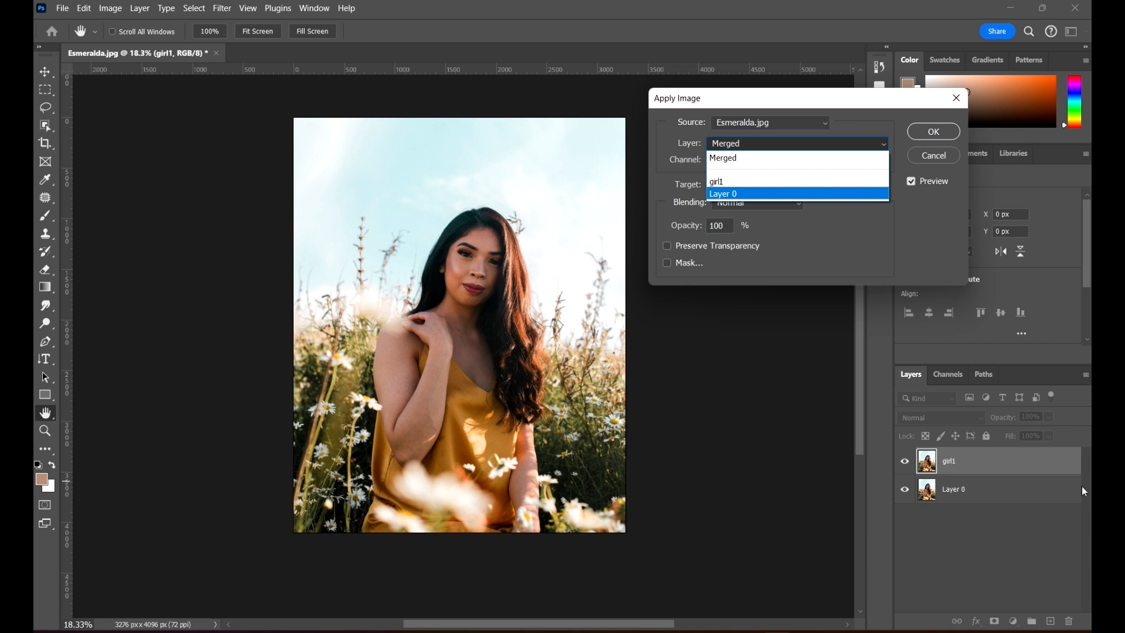
pyautogui.click(723, 183)
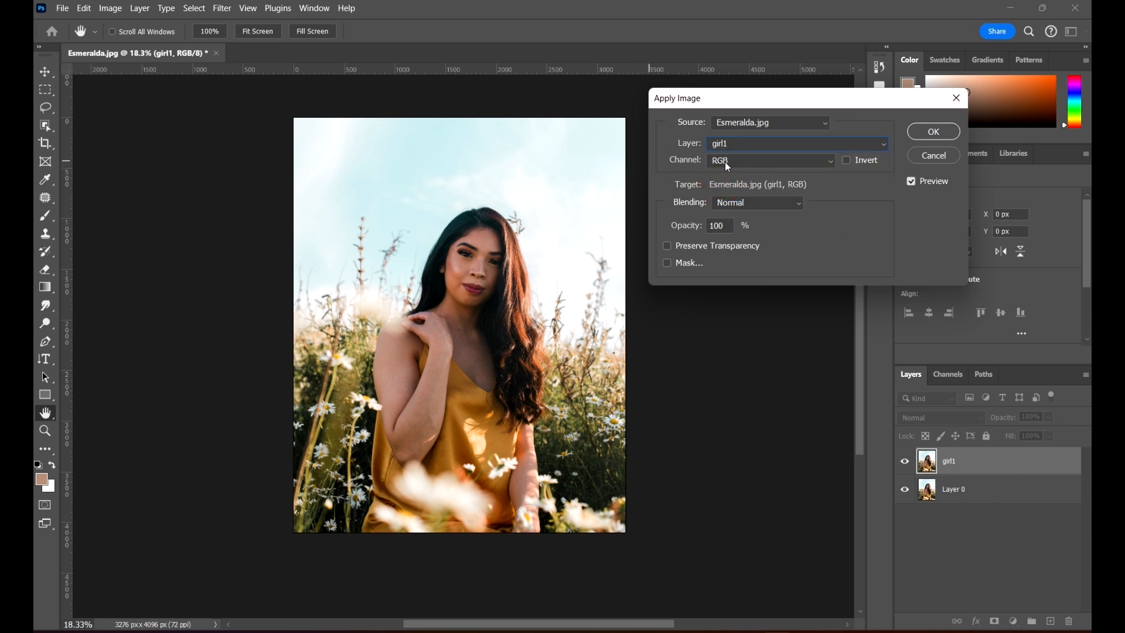
pyautogui.click(751, 143)
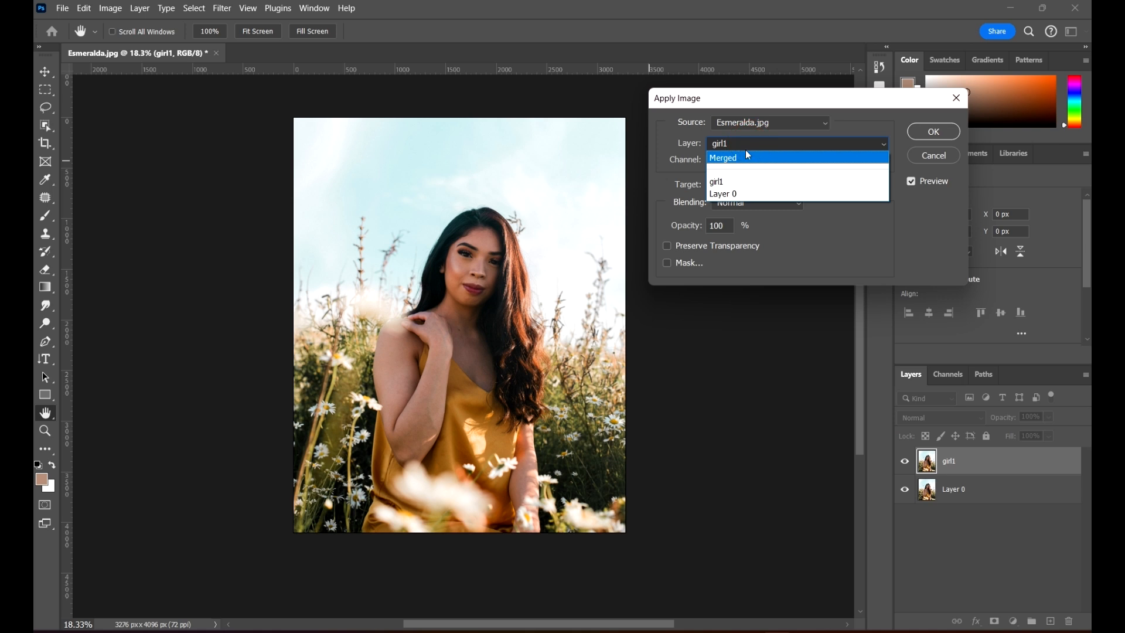
pyautogui.click(735, 143)
# Preview the Red, Green, Blue and Transparency channels as the Apply Image source, ending on Red
pyautogui.click(726, 161)
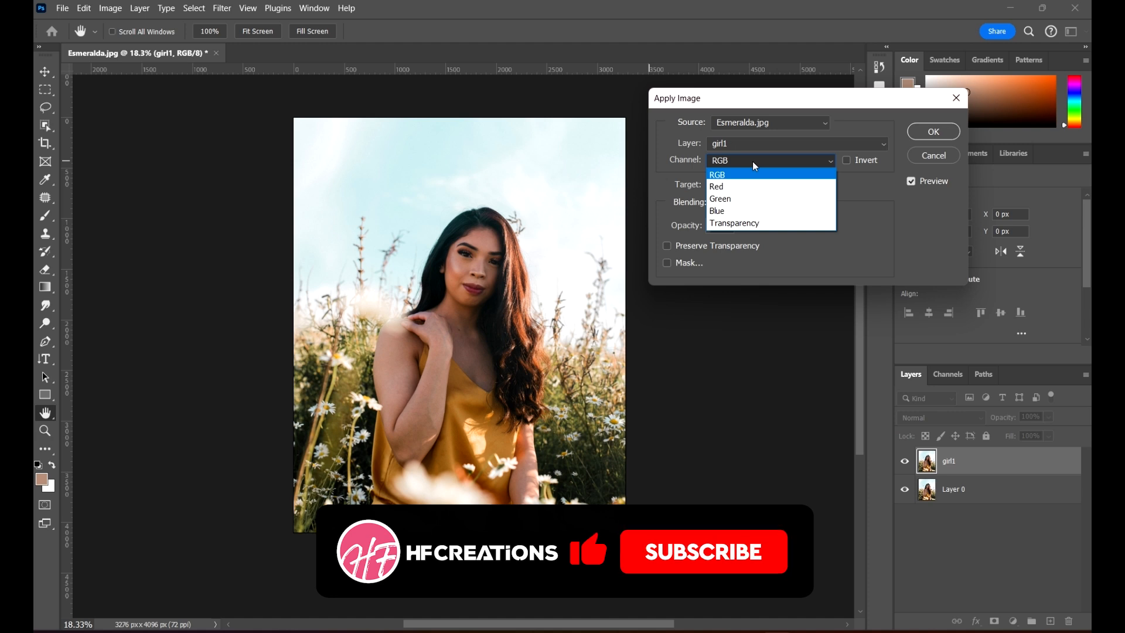
pyautogui.click(730, 163)
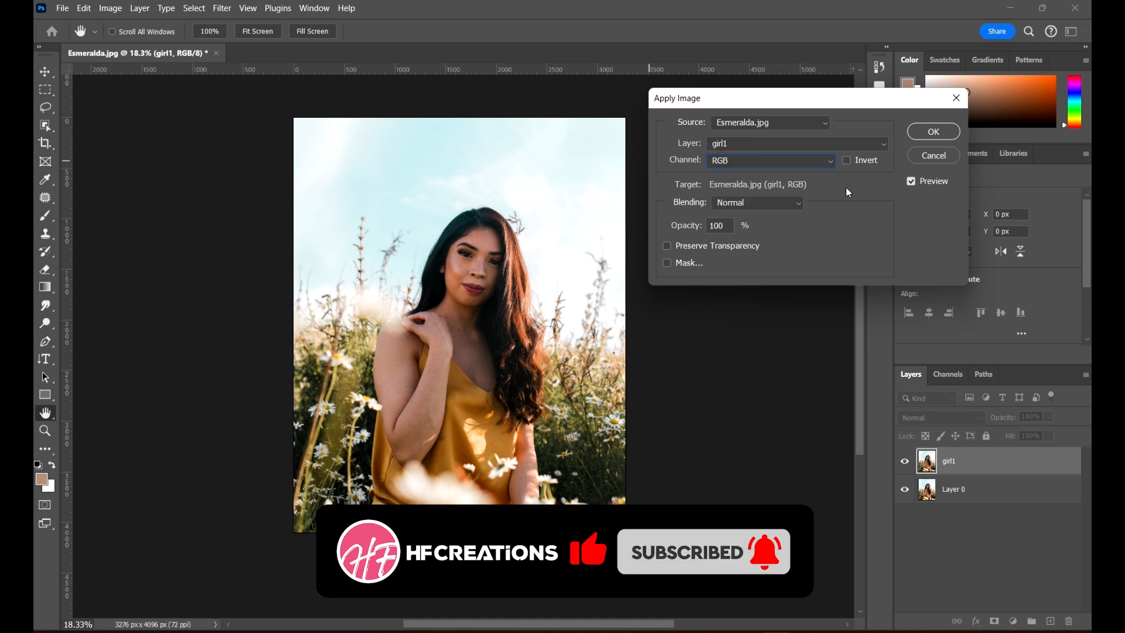
pyautogui.click(745, 160)
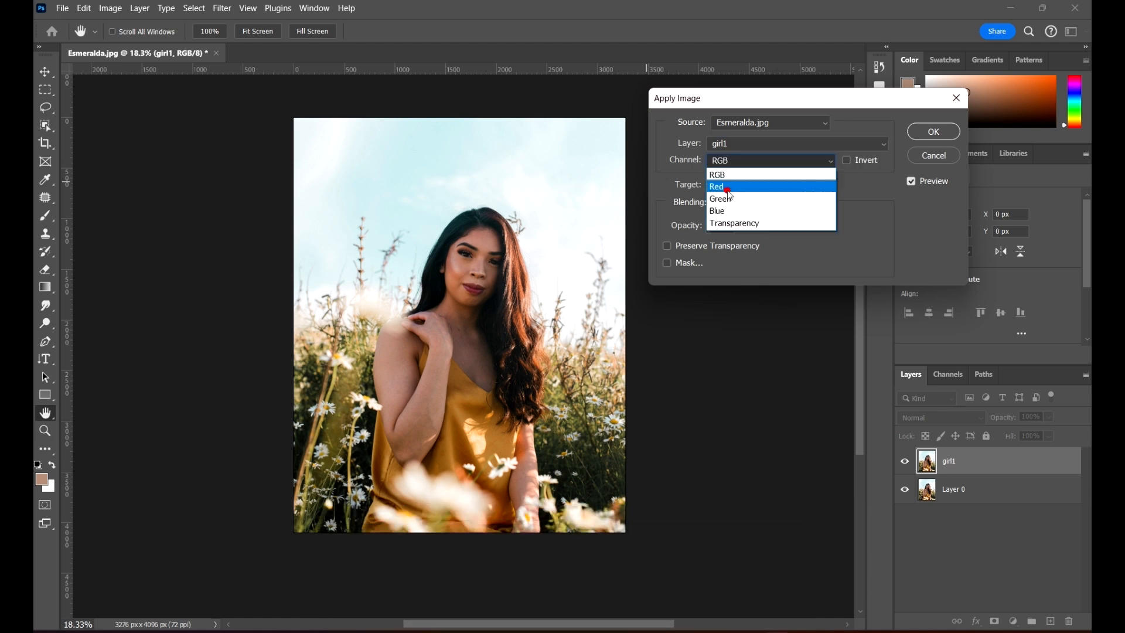
pyautogui.click(727, 190)
pyautogui.click(745, 161)
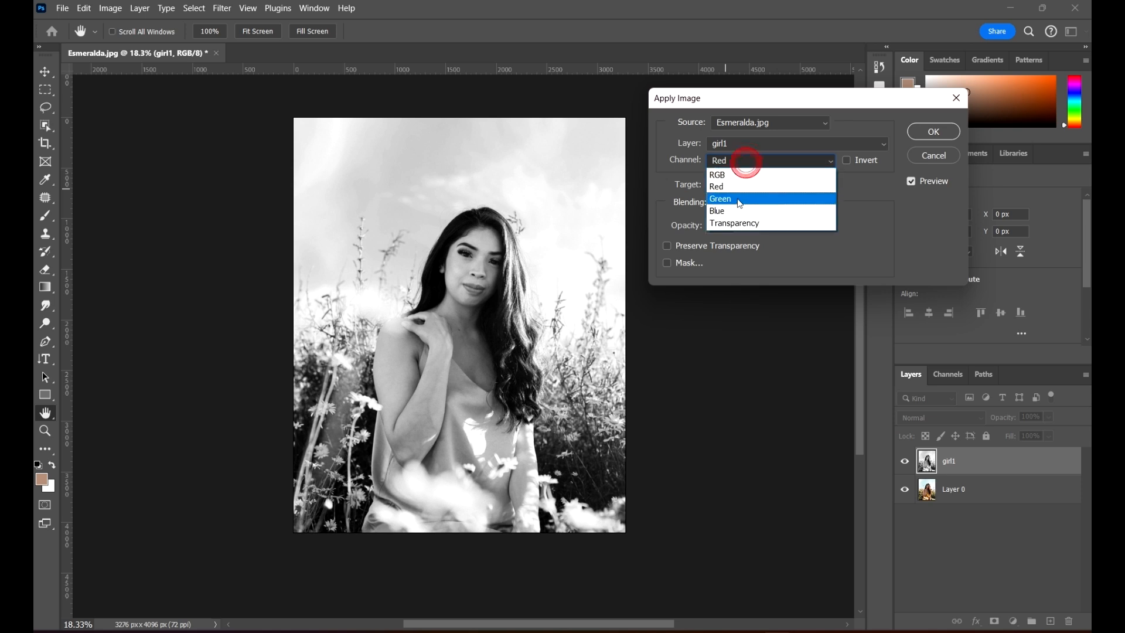
pyautogui.click(740, 204)
pyautogui.click(748, 162)
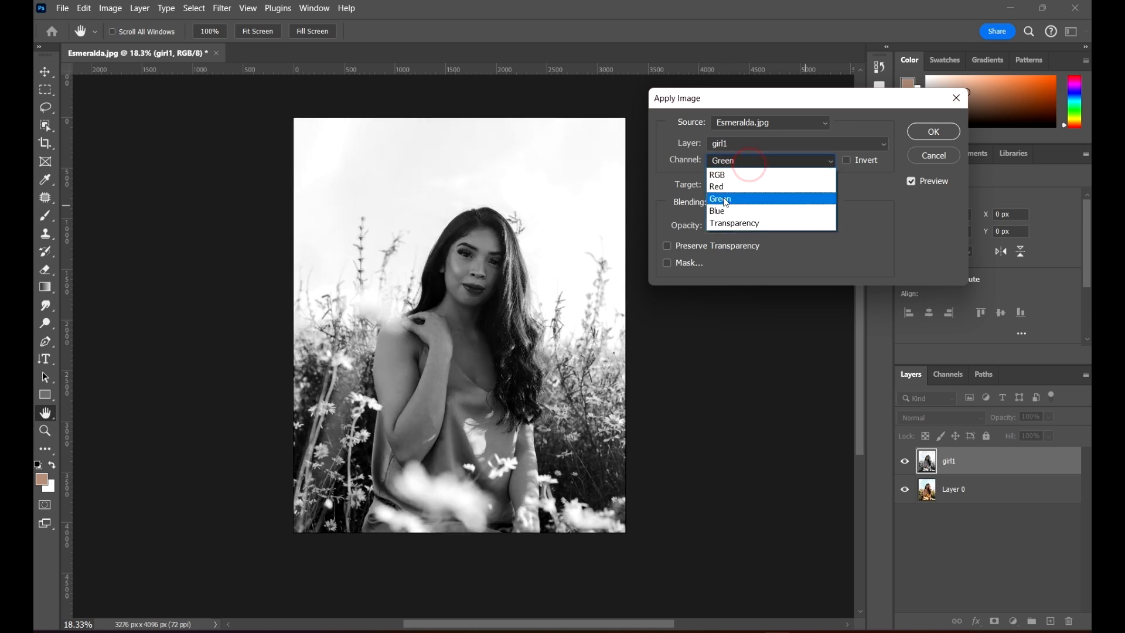
pyautogui.click(724, 211)
pyautogui.click(769, 164)
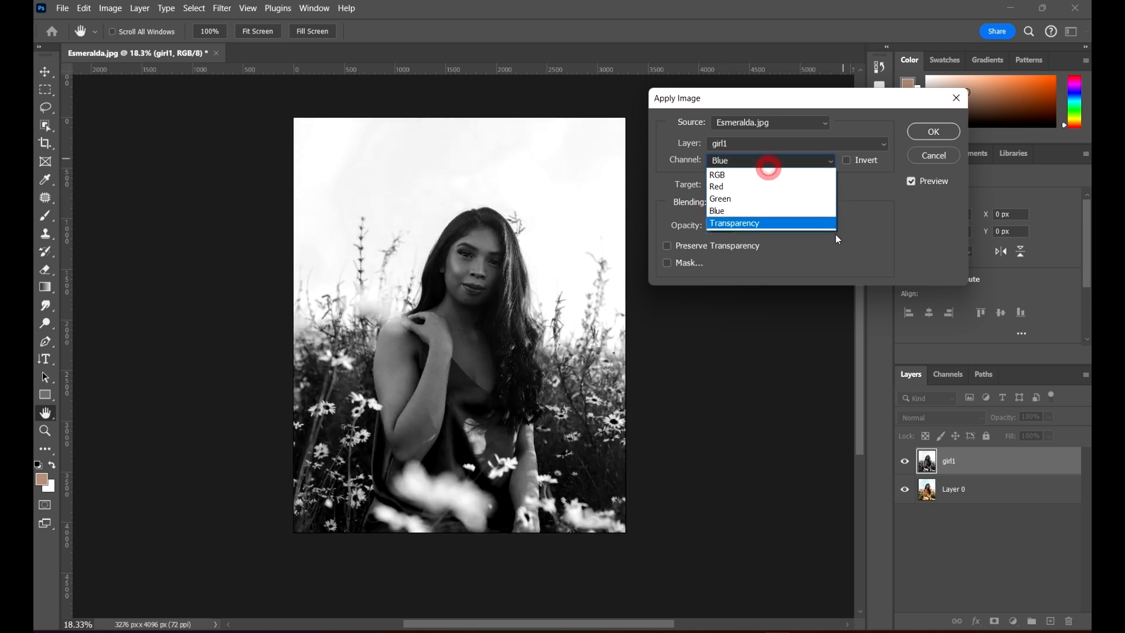
pyautogui.click(774, 224)
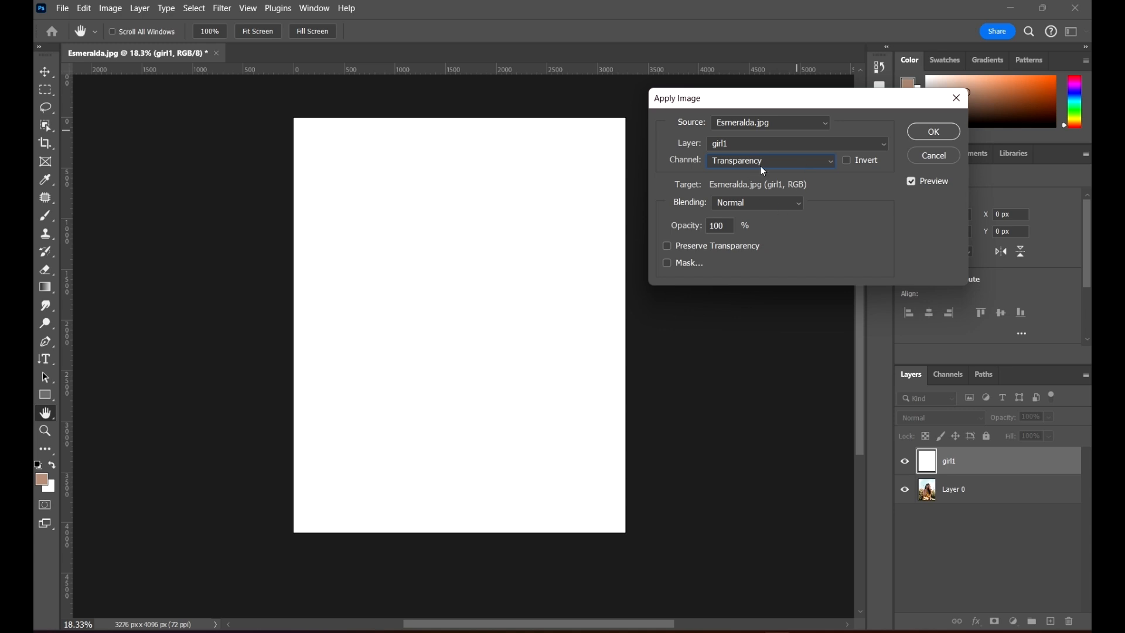
pyautogui.click(799, 163)
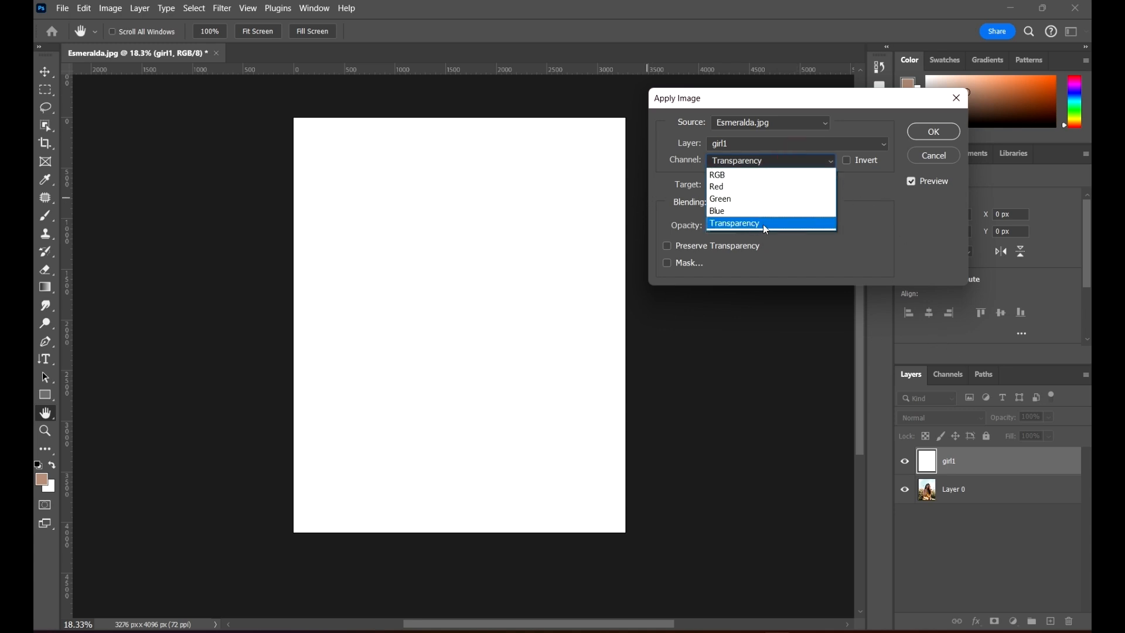
pyautogui.click(732, 187)
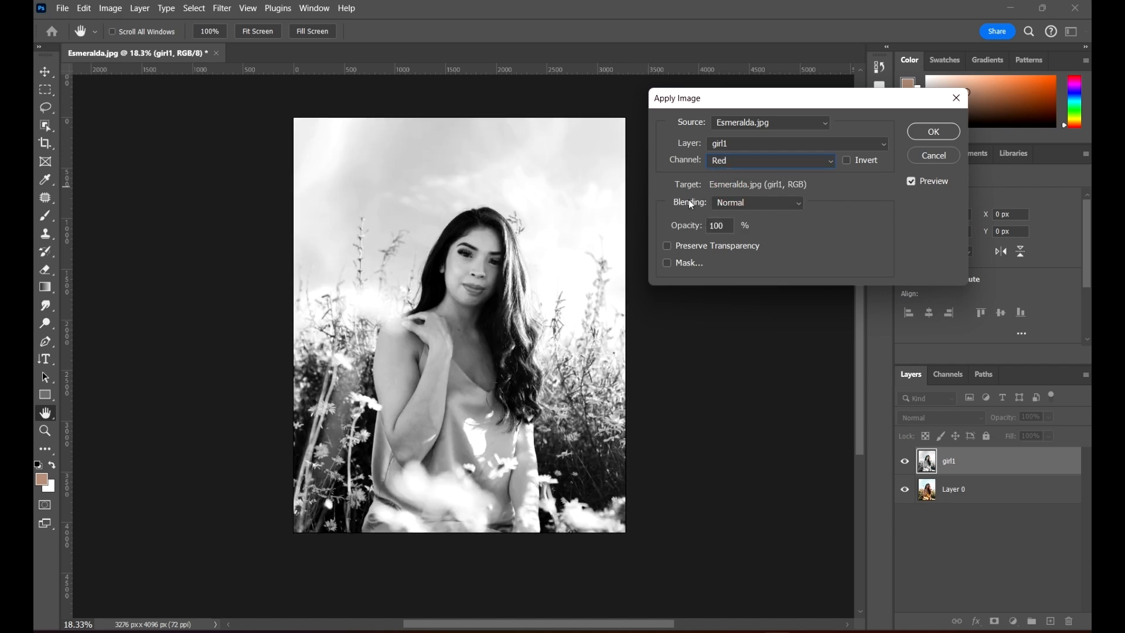
# Preview the Apply Image blending modes, including Multiply, Lighten and Linear Dodge (Add), and set the blending to Soft Light
pyautogui.click(736, 202)
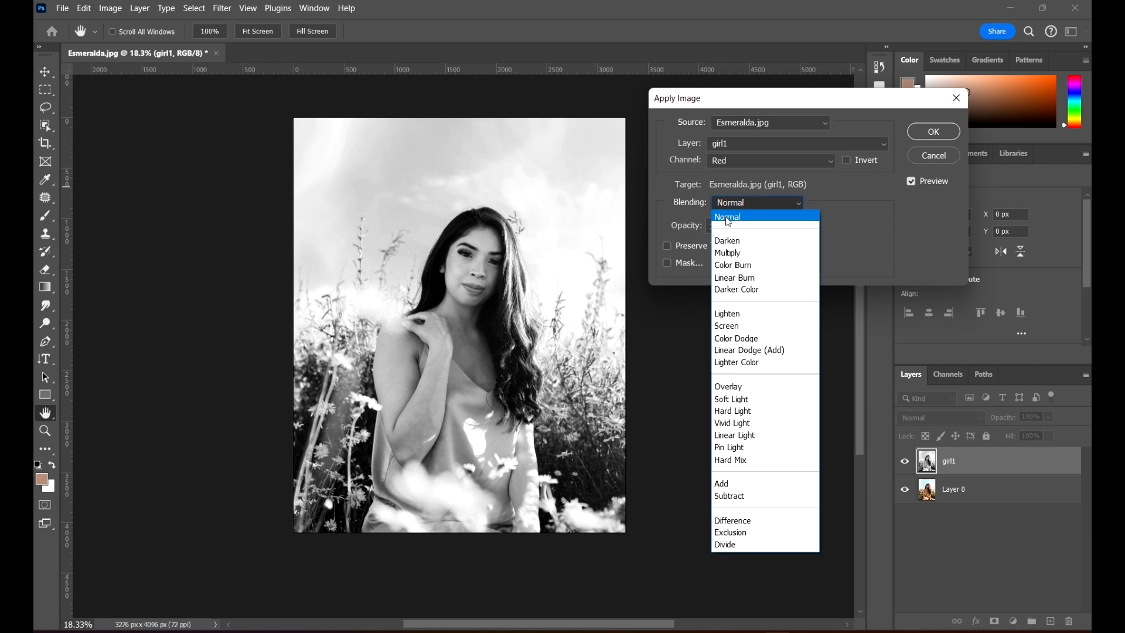
pyautogui.click(754, 243)
pyautogui.scroll(-3, 748, 202)
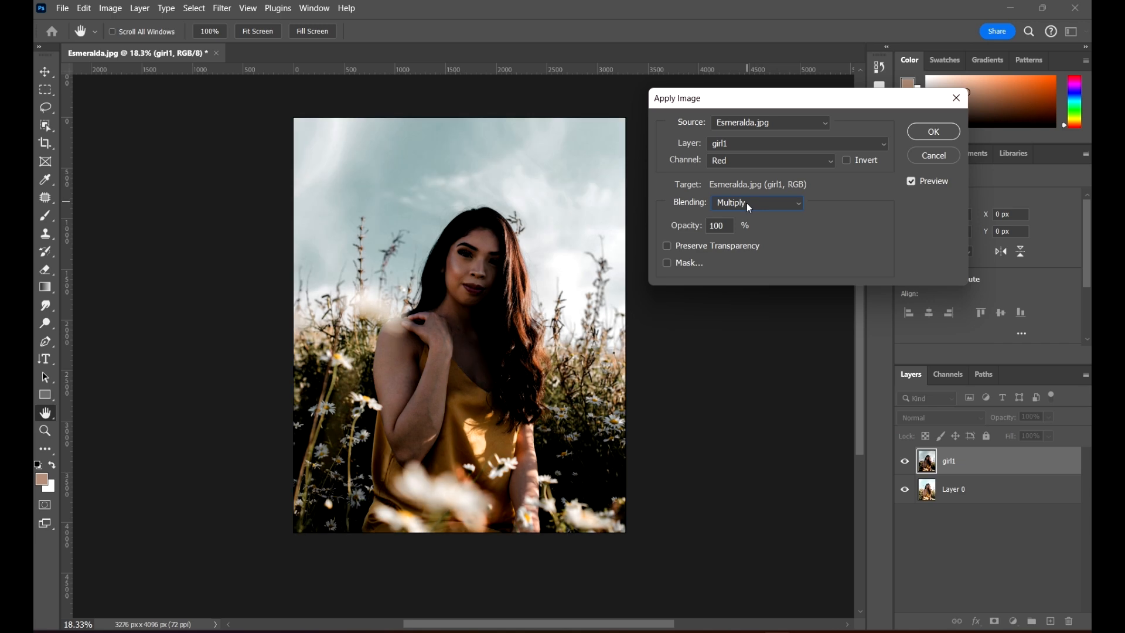
pyautogui.scroll(-3, 746, 203)
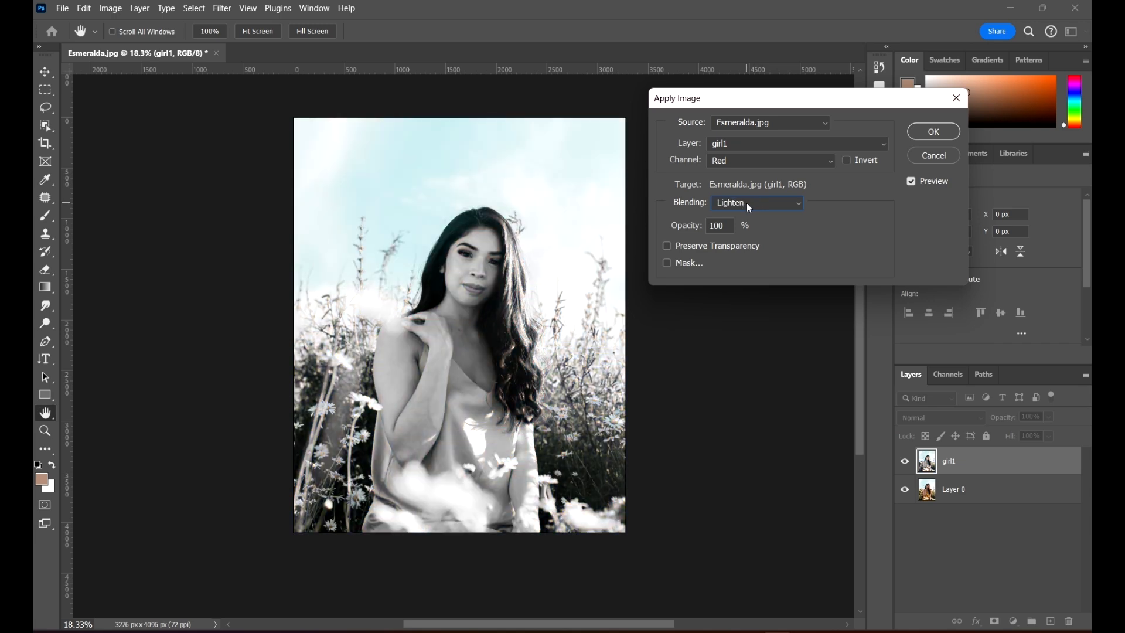
pyautogui.scroll(-1, 746, 203)
pyautogui.scroll(1, 746, 203)
pyautogui.scroll(-2, 746, 203)
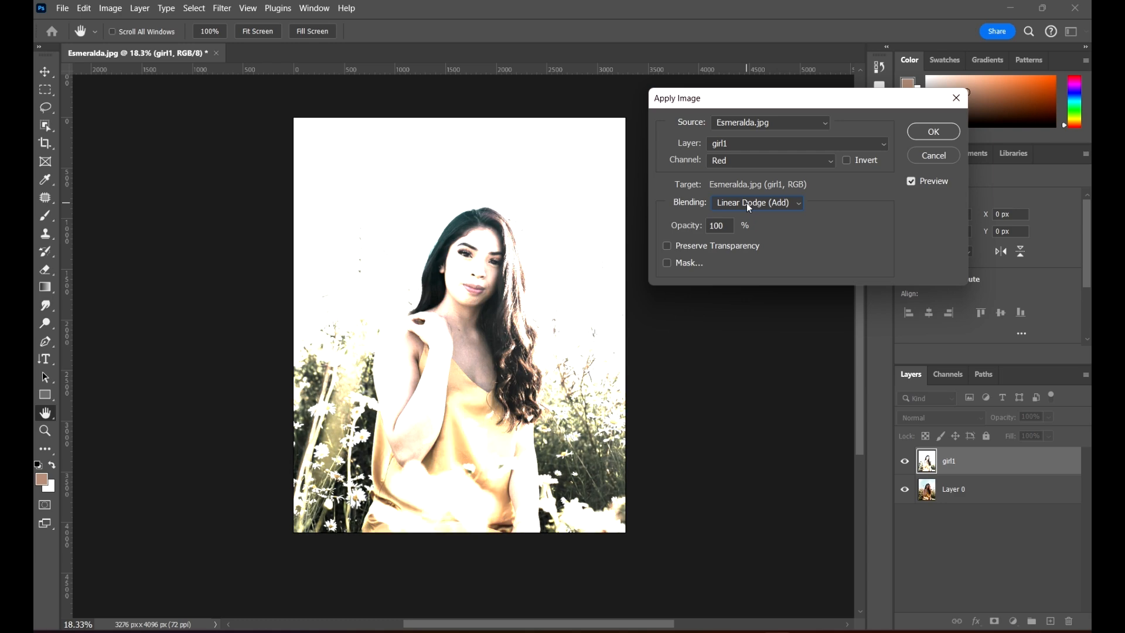
pyautogui.scroll(-3, 746, 202)
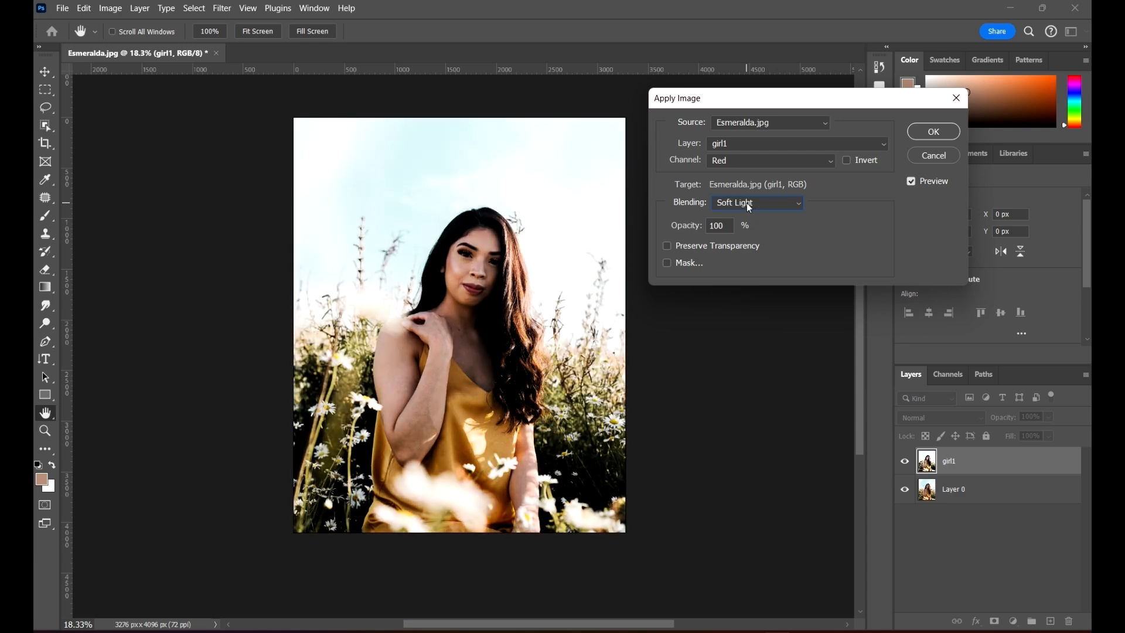
# Set the Apply Image source channel to Green
pyautogui.click(731, 156)
pyautogui.click(755, 200)
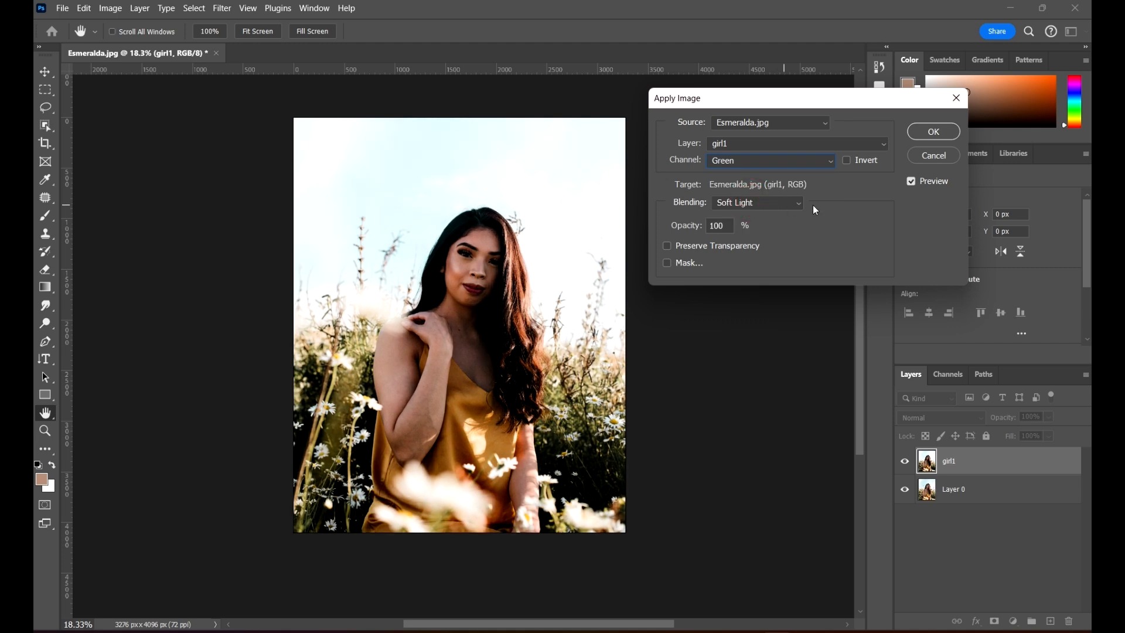
# Preview the Blue and Transparency channels as the Apply Image source, then switch the channel to Red
pyautogui.click(737, 162)
pyautogui.click(736, 208)
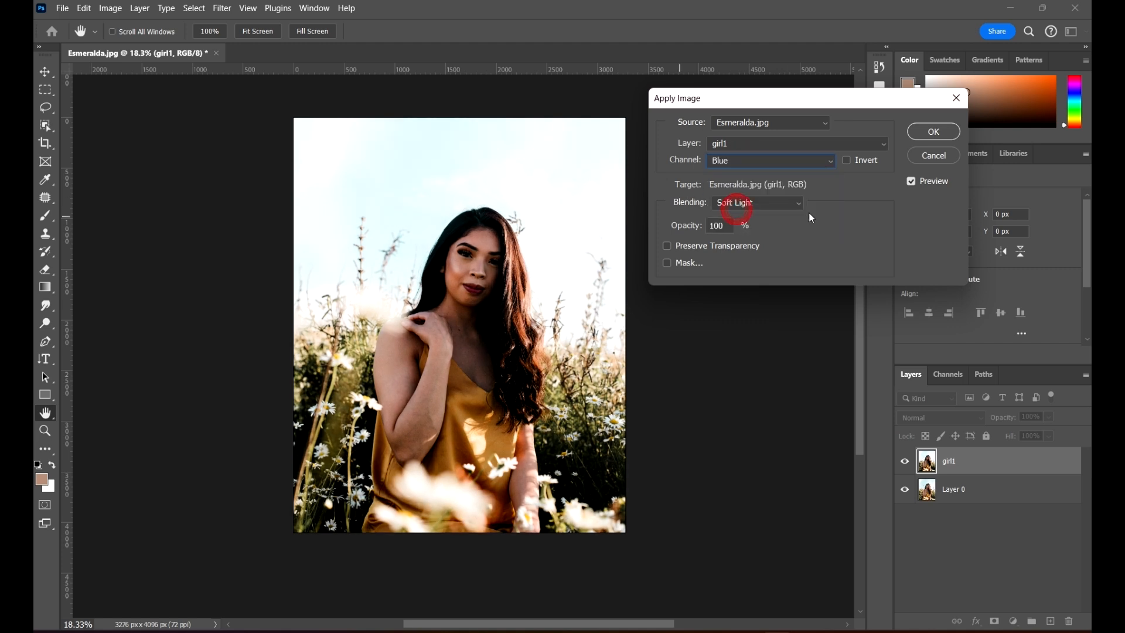
pyautogui.click(739, 162)
pyautogui.click(757, 222)
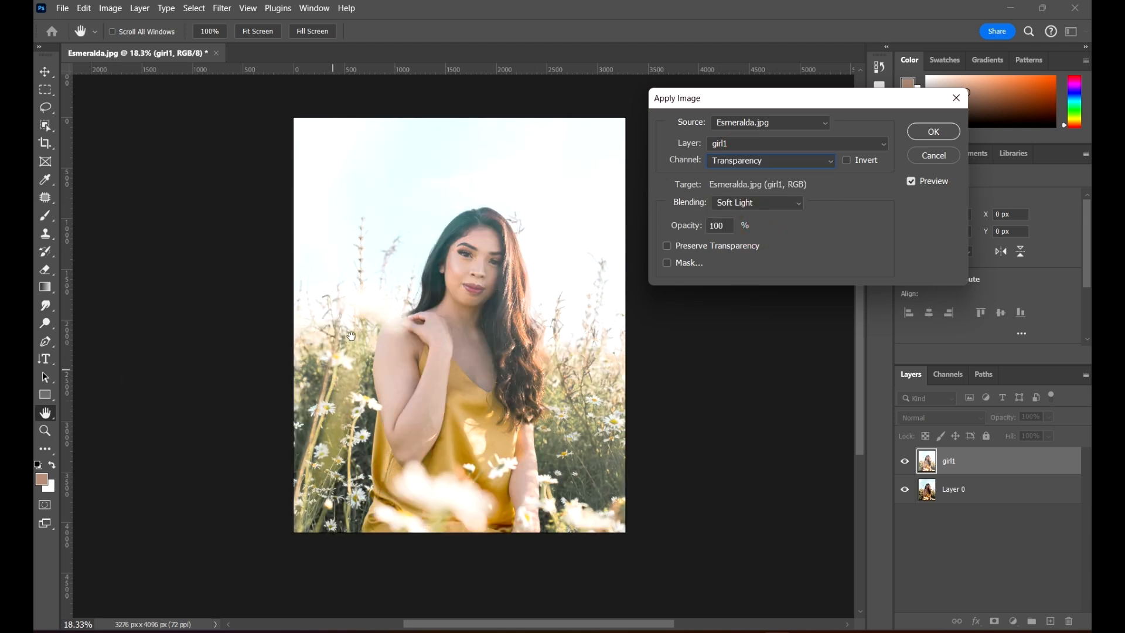
pyautogui.click(782, 167)
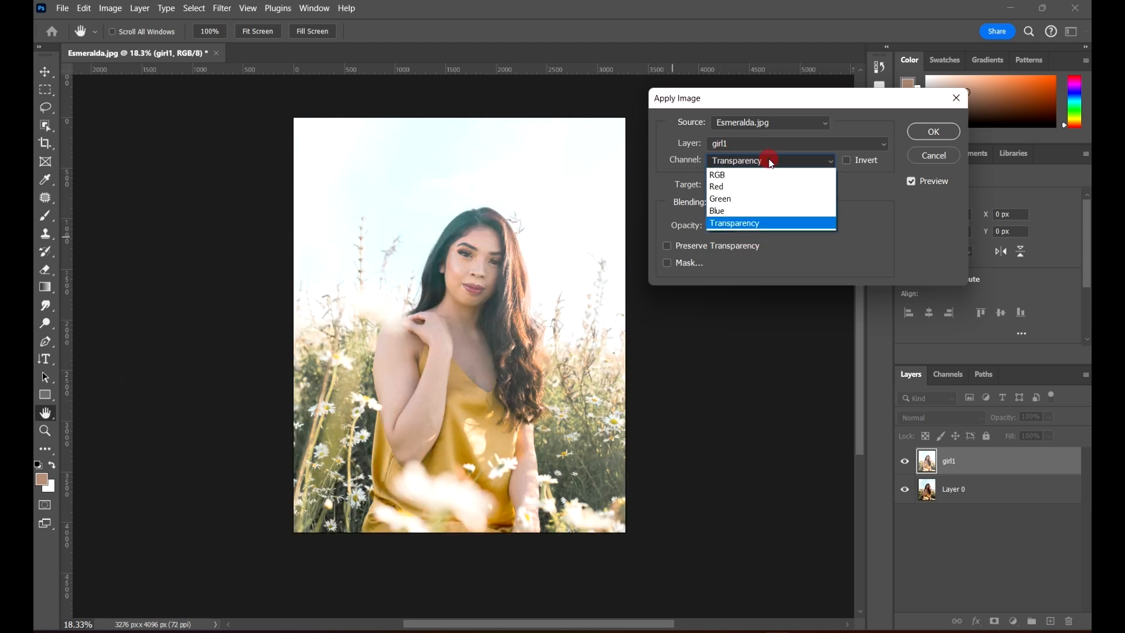
pyautogui.click(750, 186)
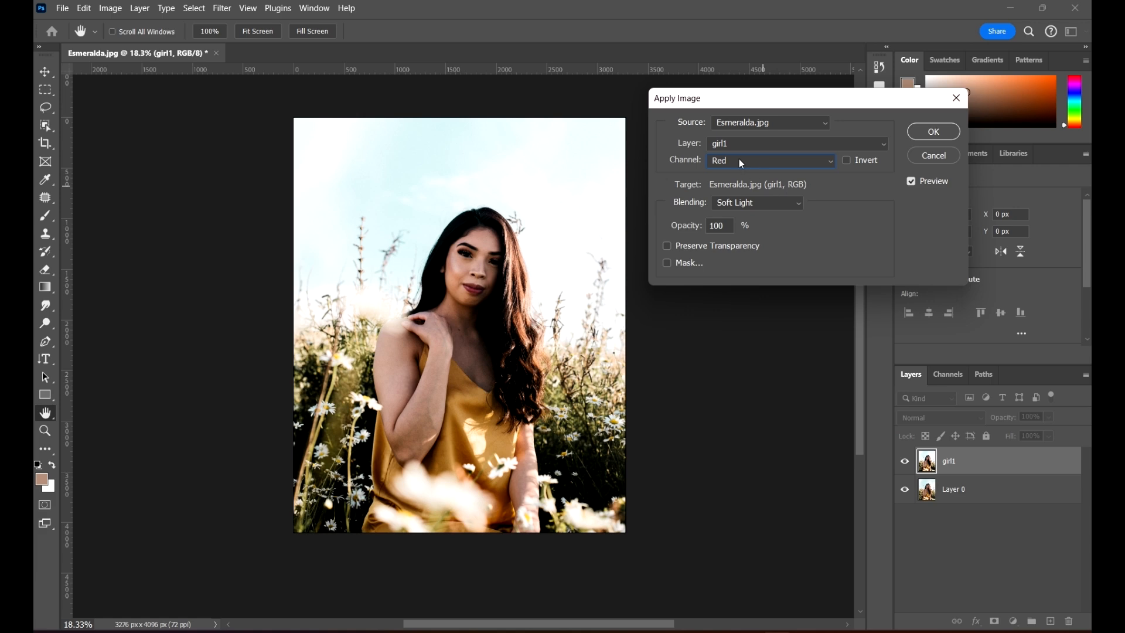
# Set the Apply Image blending mode to Pin Light, keeping the opacity at 100%
pyautogui.click(762, 205)
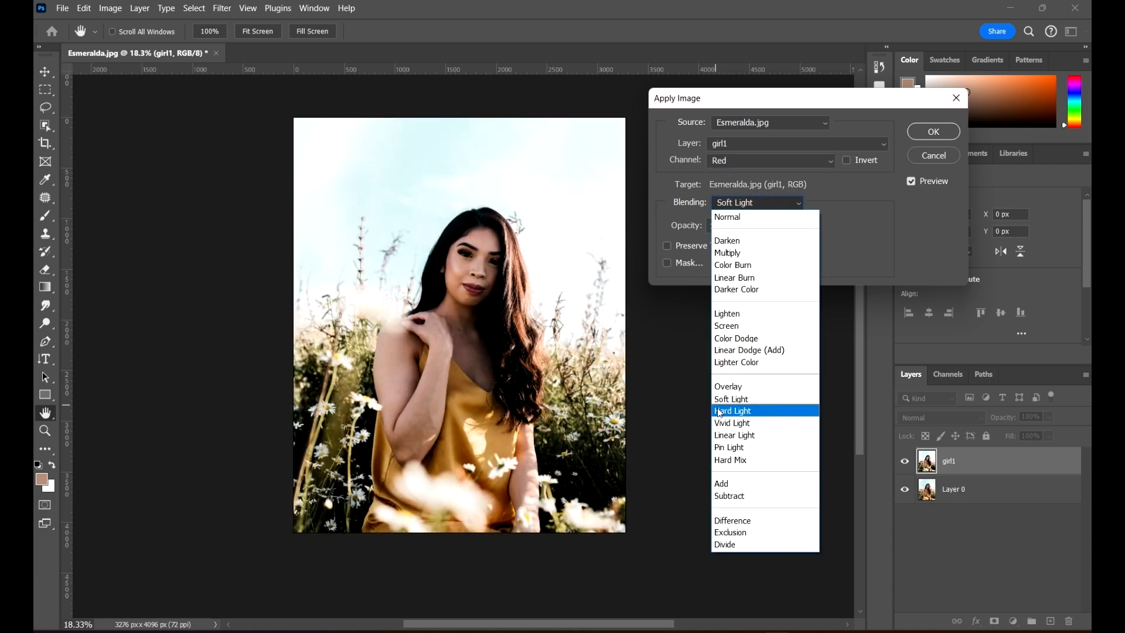
pyautogui.click(726, 403)
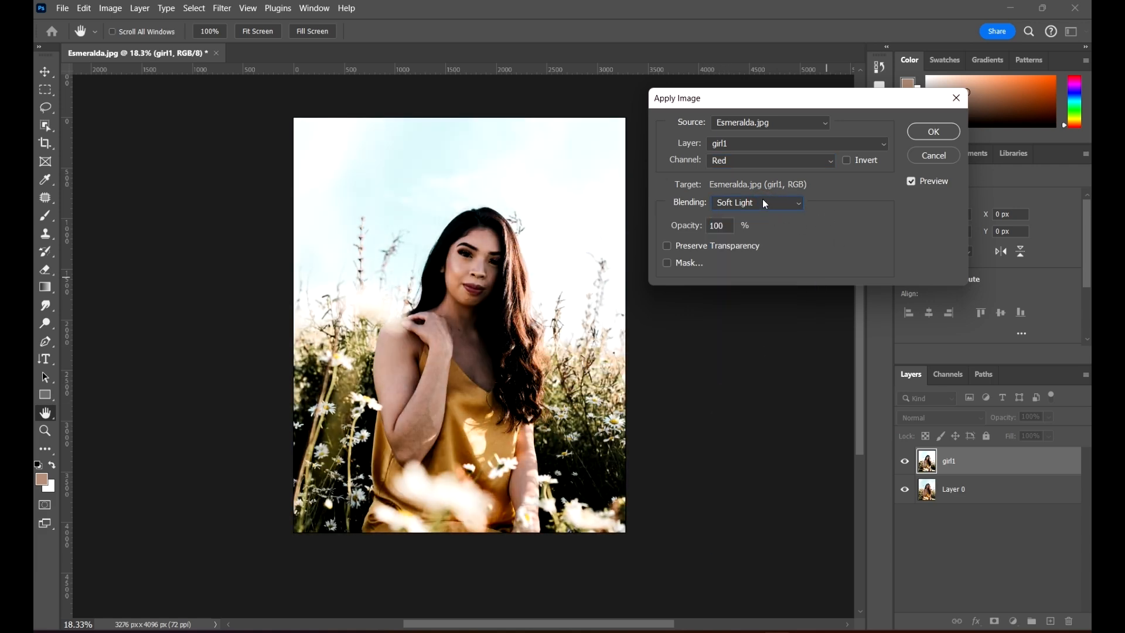
pyautogui.scroll(-1, 761, 203)
pyautogui.scroll(-3, 761, 202)
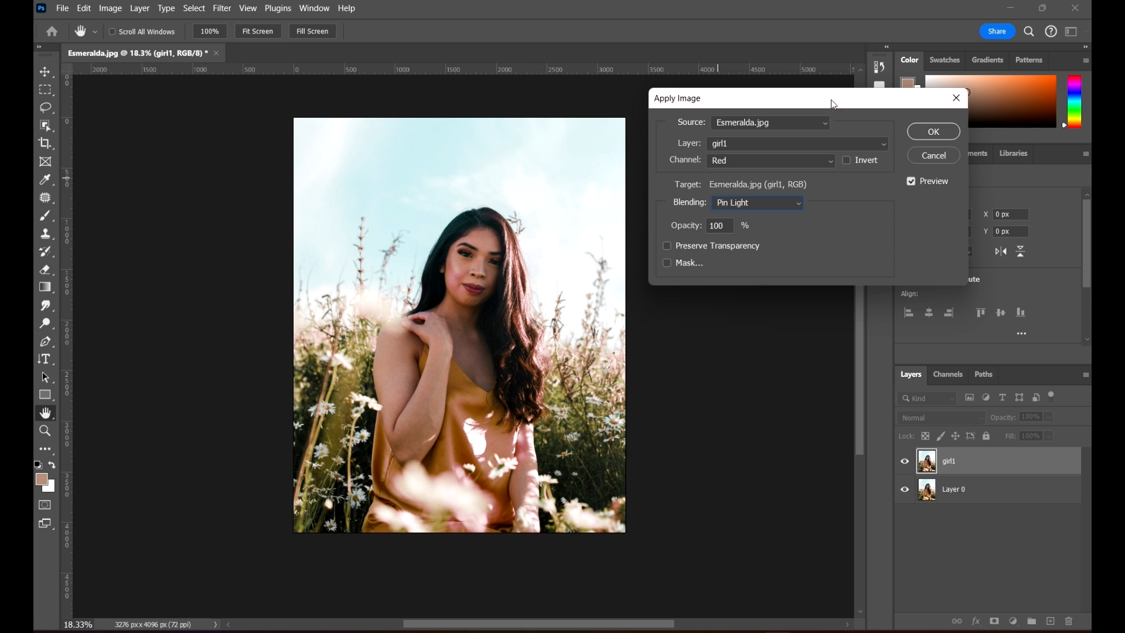
pyautogui.moveTo(823, 94); pyautogui.dragTo(864, 80)
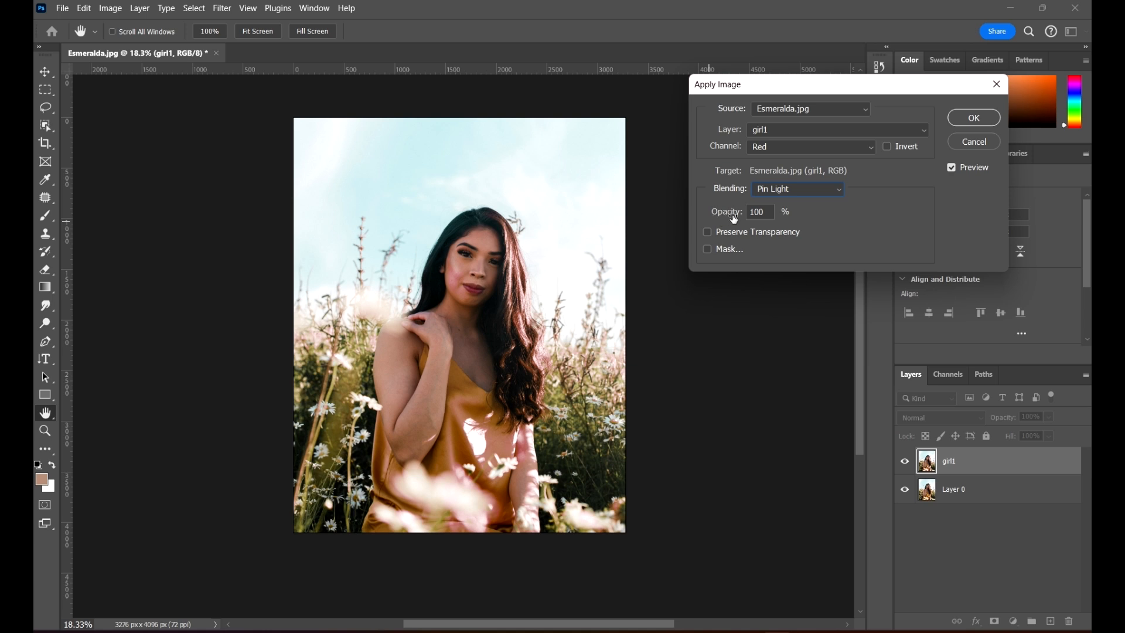
pyautogui.moveTo(730, 212); pyautogui.dragTo(921, 212)
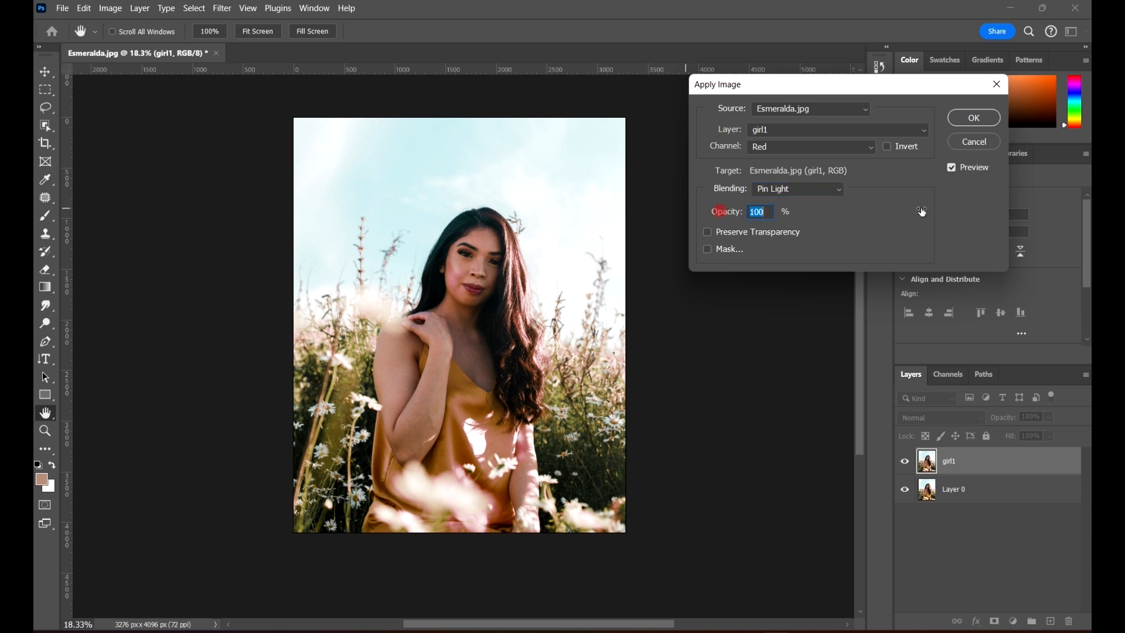
# Compare the portrait with and without the Apply Image preview, and examine the woman's hair and skin up close
pyautogui.click(950, 168)
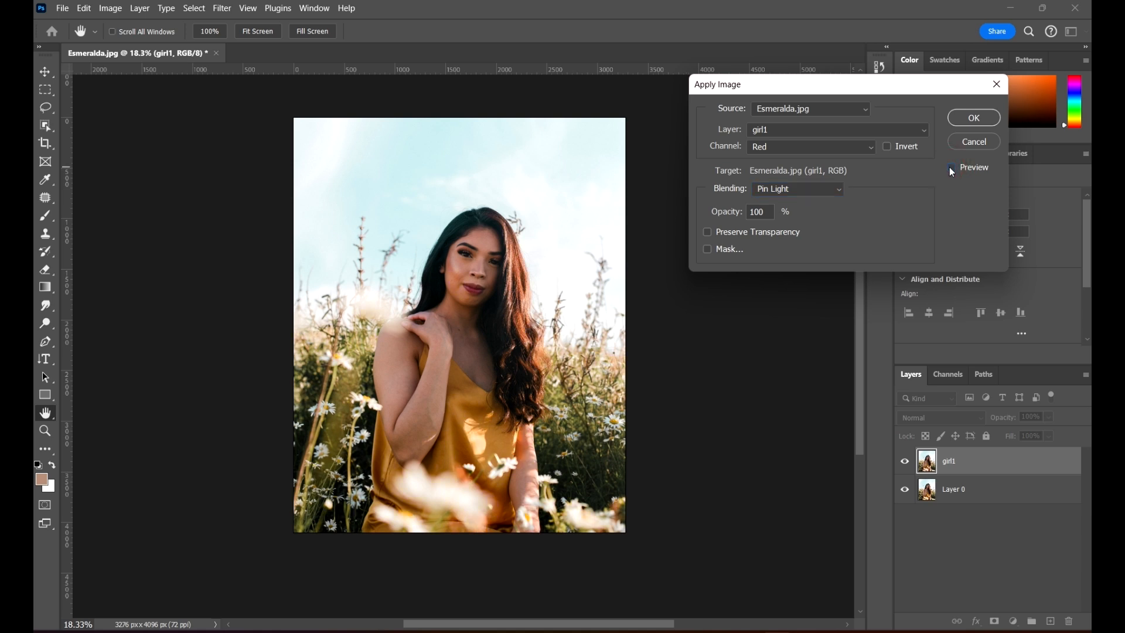
pyautogui.click(950, 168)
pyautogui.click(950, 168)
pyautogui.click(950, 169)
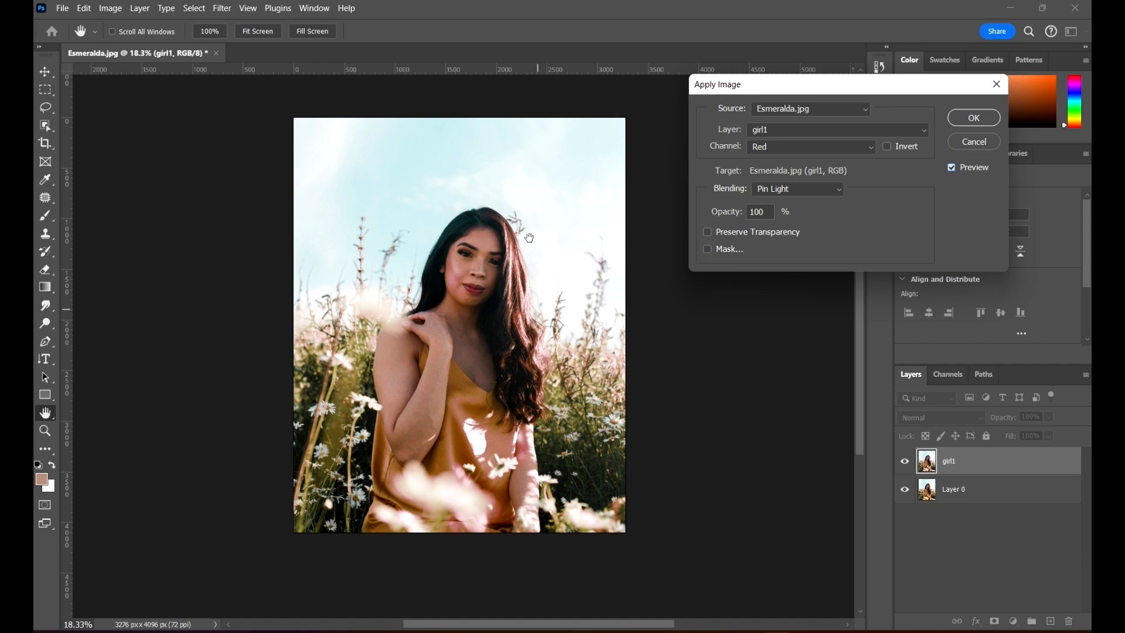
pyautogui.scroll(10, 551, 332)
pyautogui.scroll(5, 492, 193)
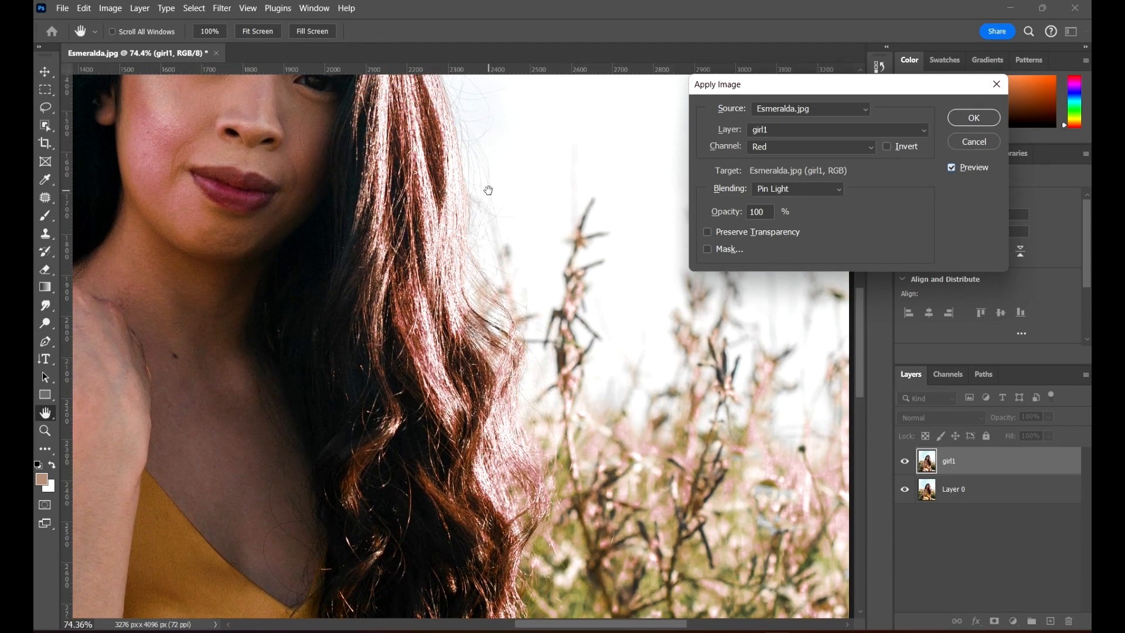
pyautogui.scroll(-6, 423, 151)
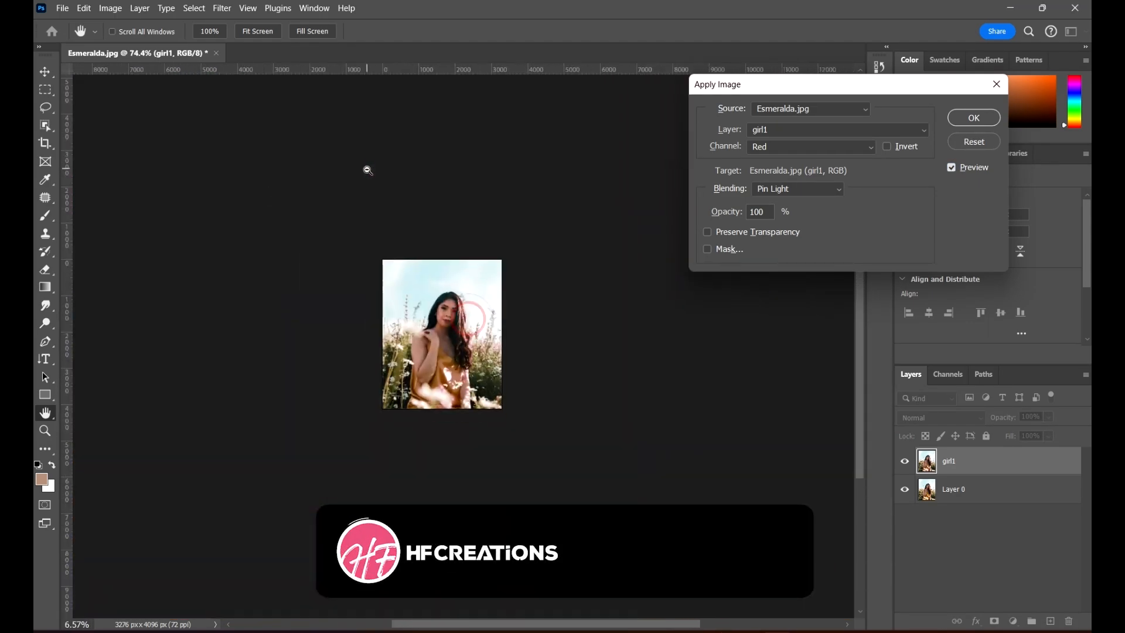
pyautogui.scroll(-2, 415, 226)
pyautogui.scroll(-2, 415, 275)
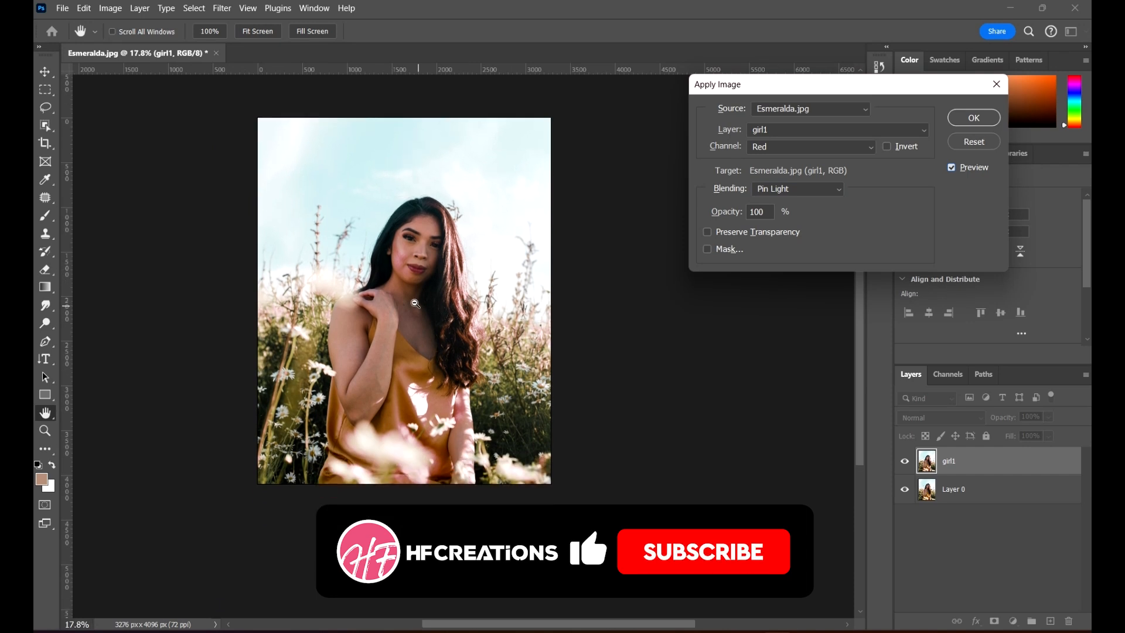
pyautogui.scroll(2, 415, 301)
pyautogui.scroll(1, 440, 287)
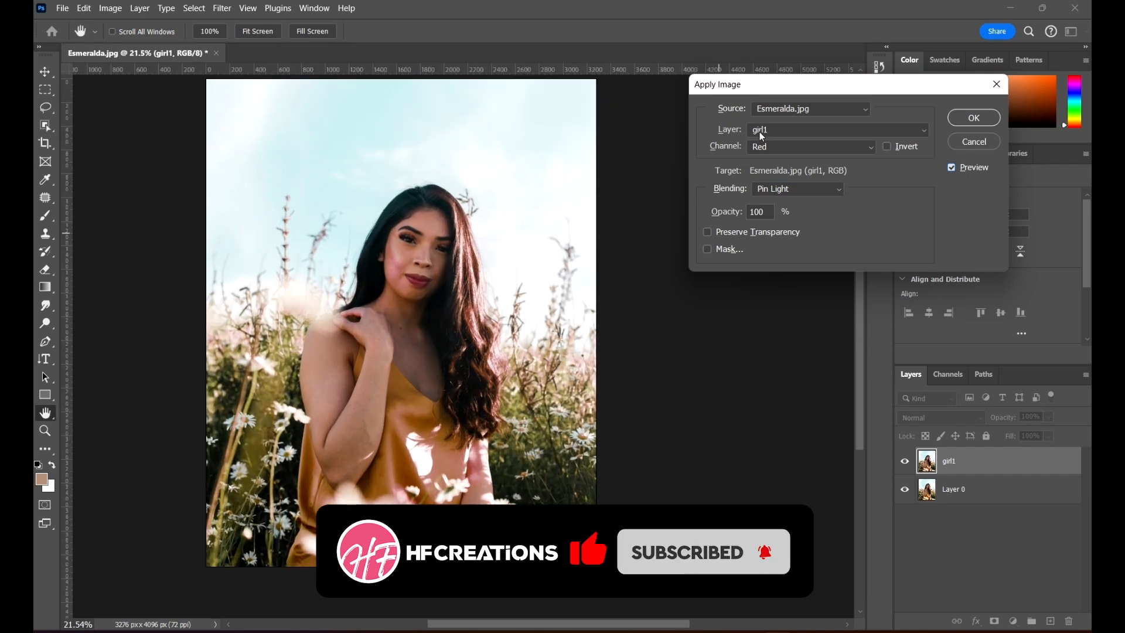
# Preview the Green channel as the Apply Image source, then set the source channel to Blue
pyautogui.click(782, 144)
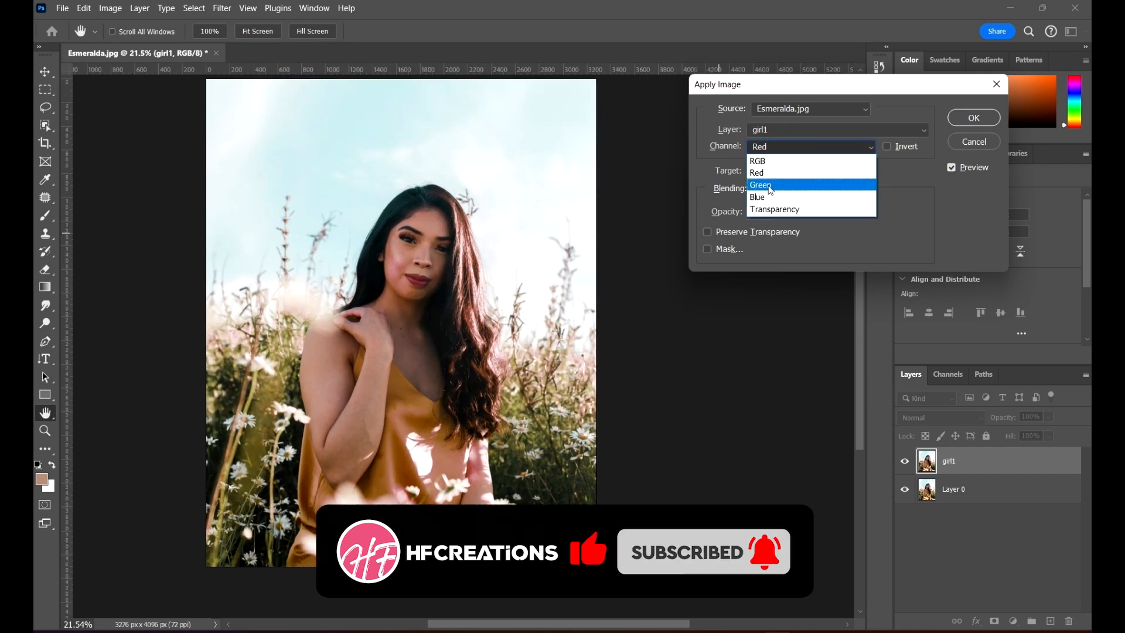
pyautogui.click(768, 184)
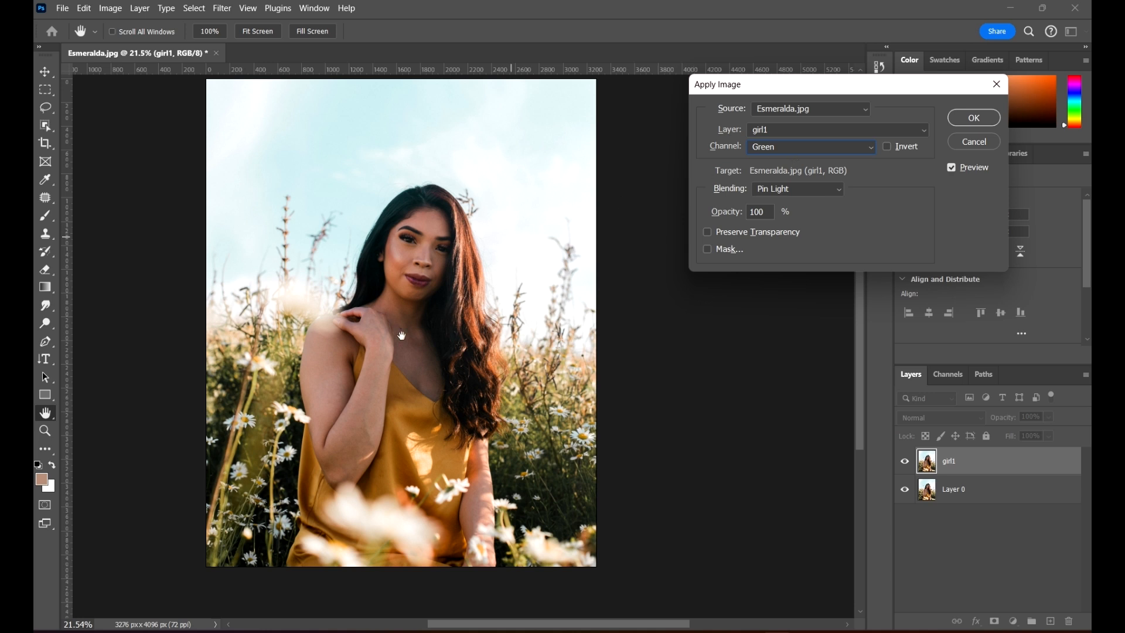
pyautogui.click(790, 148)
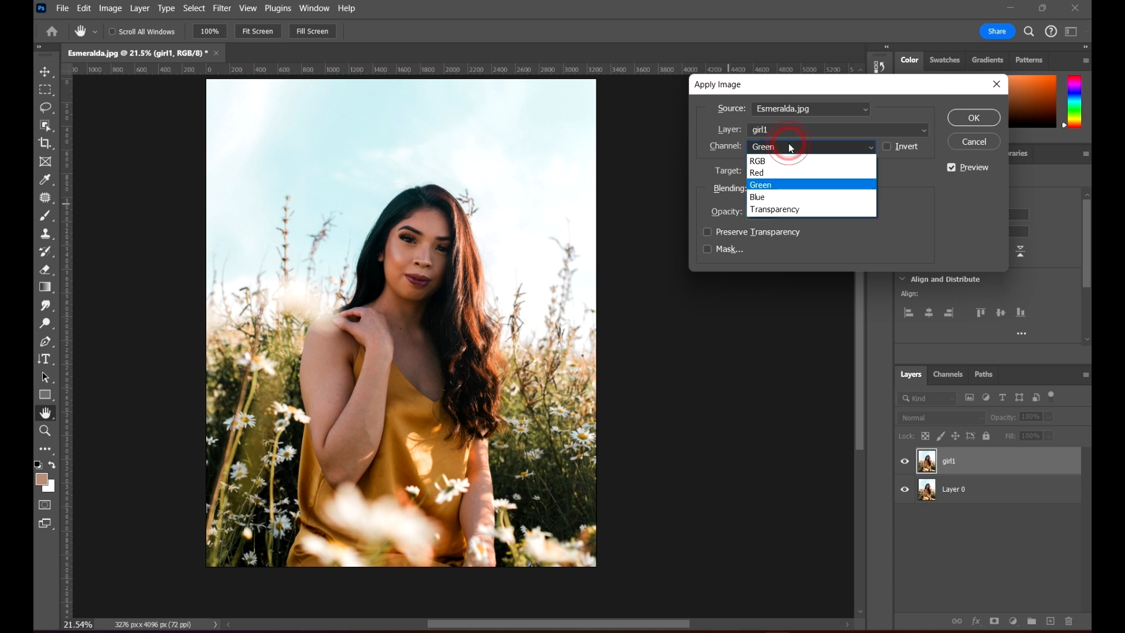
pyautogui.click(769, 199)
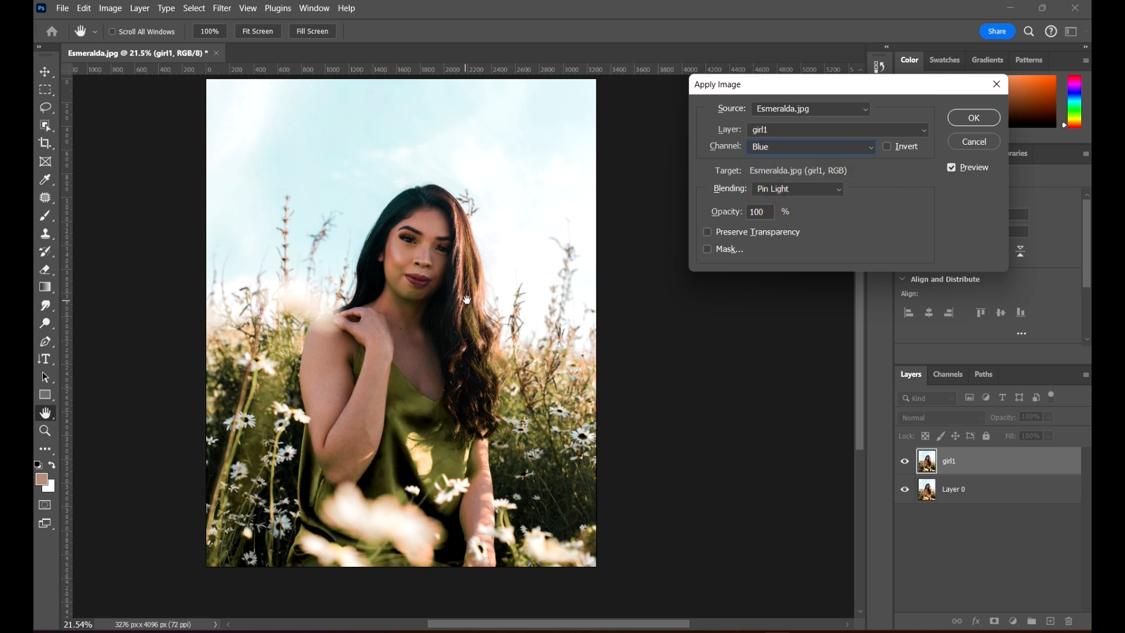
pyautogui.scroll(-2, 472, 316)
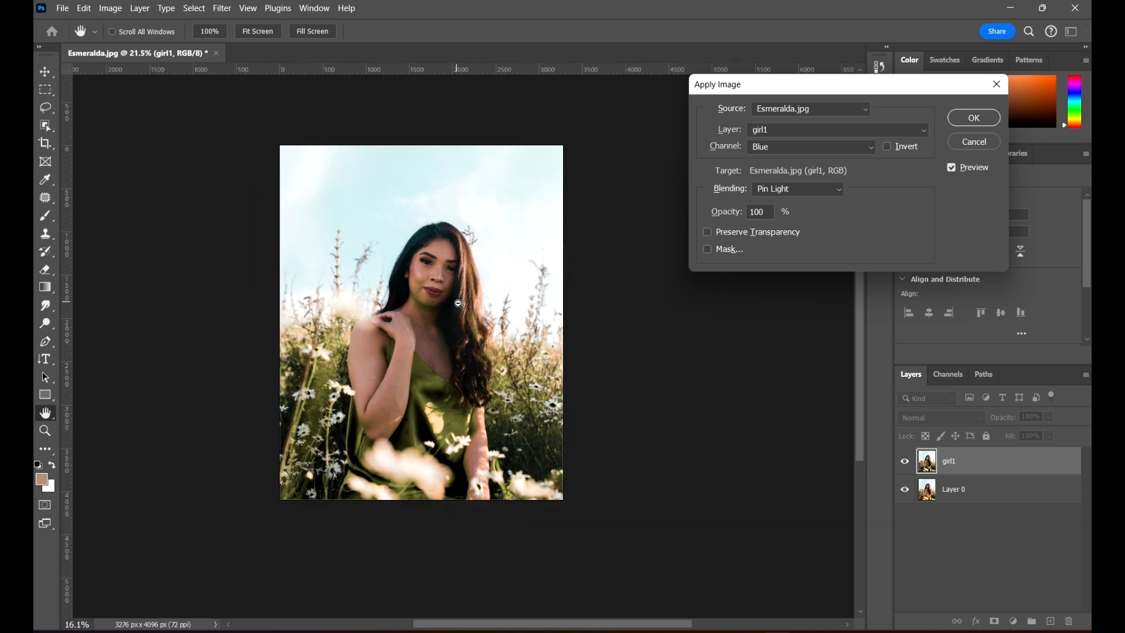
pyautogui.scroll(3, 471, 315)
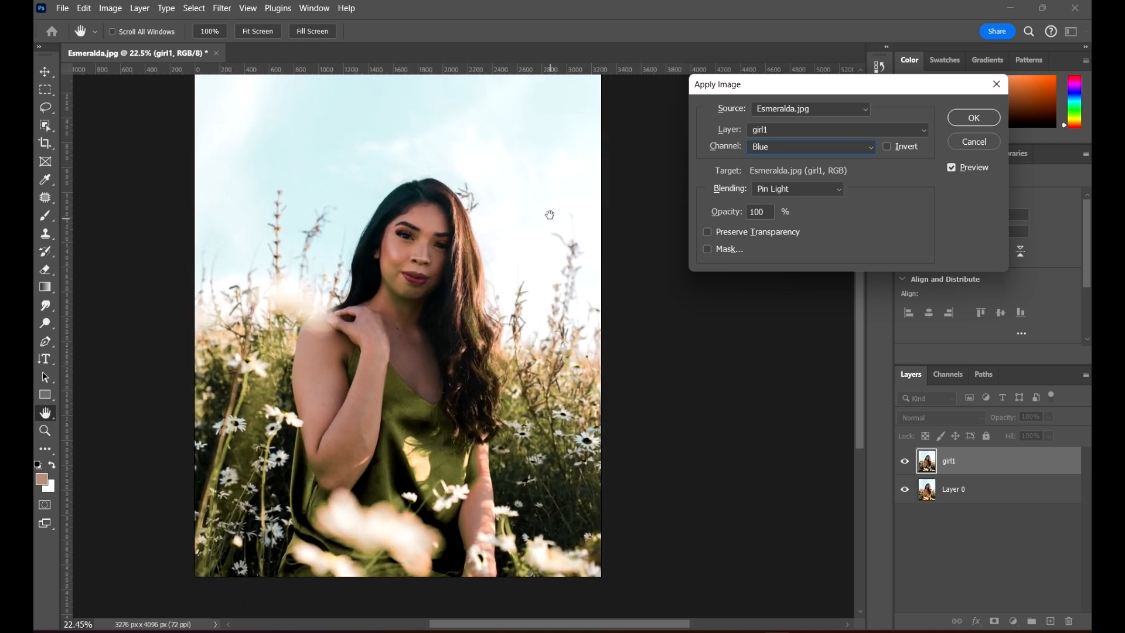
# Enable the Apply Image mask from Esmeralda.jpg and set the mask layer to girl1
pyautogui.click(707, 250)
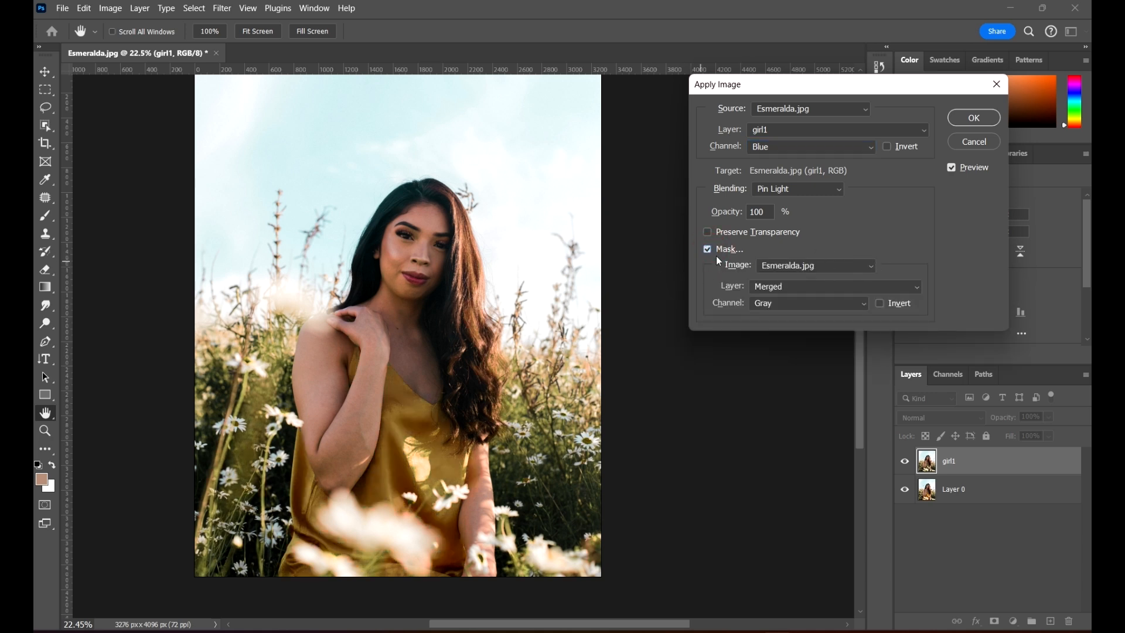
pyautogui.scroll(1, 563, 256)
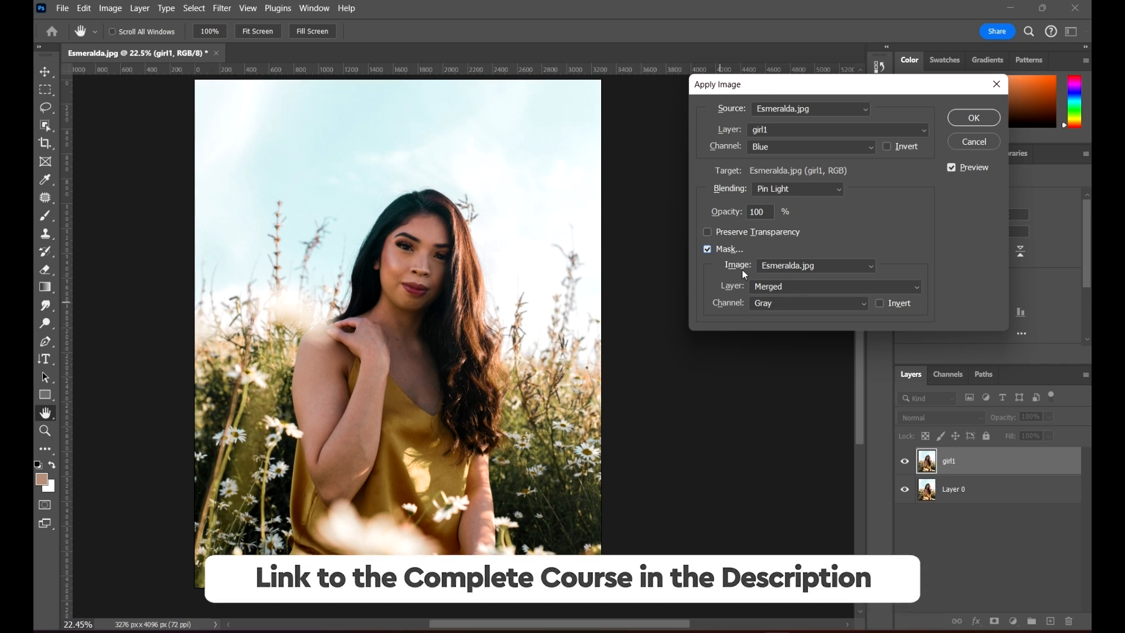
pyautogui.click(803, 284)
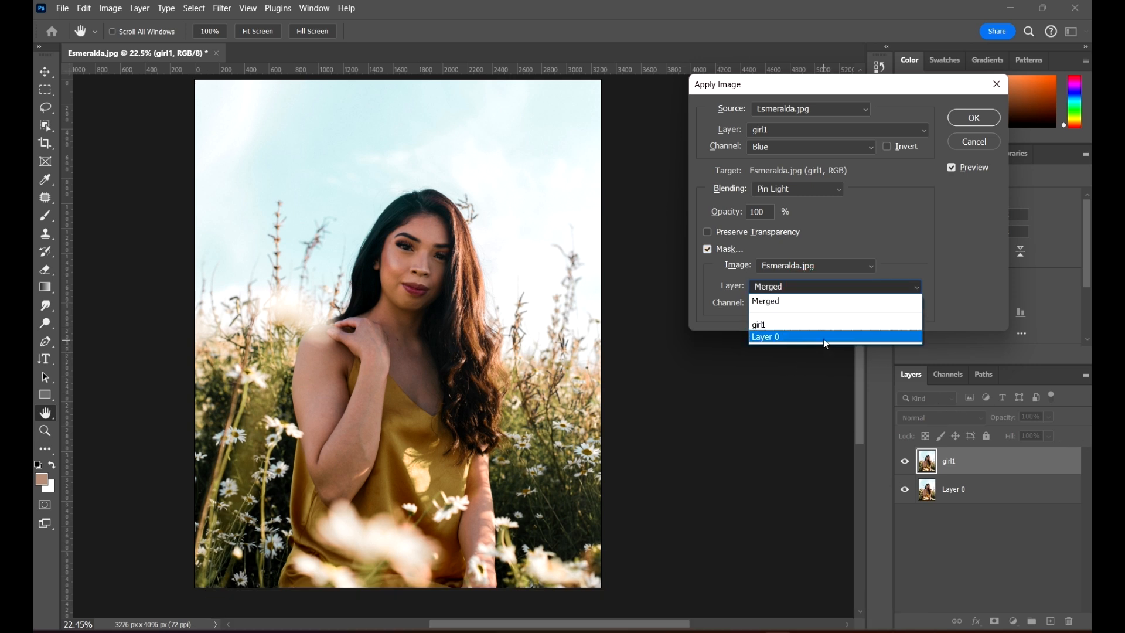
pyautogui.click(980, 276)
pyautogui.click(784, 303)
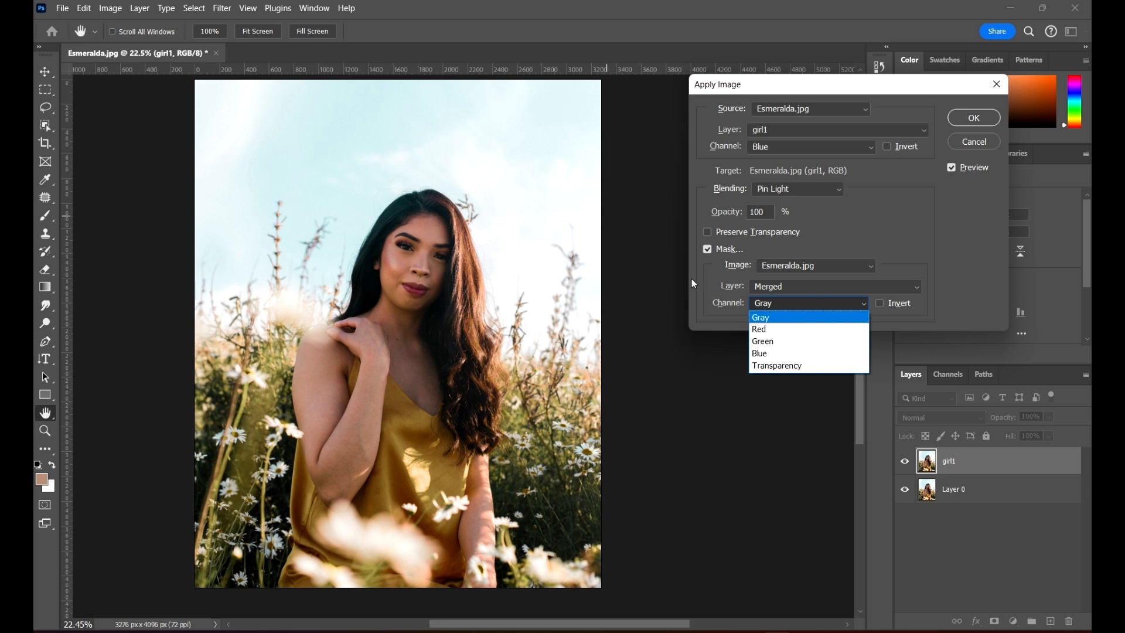
pyautogui.click(906, 229)
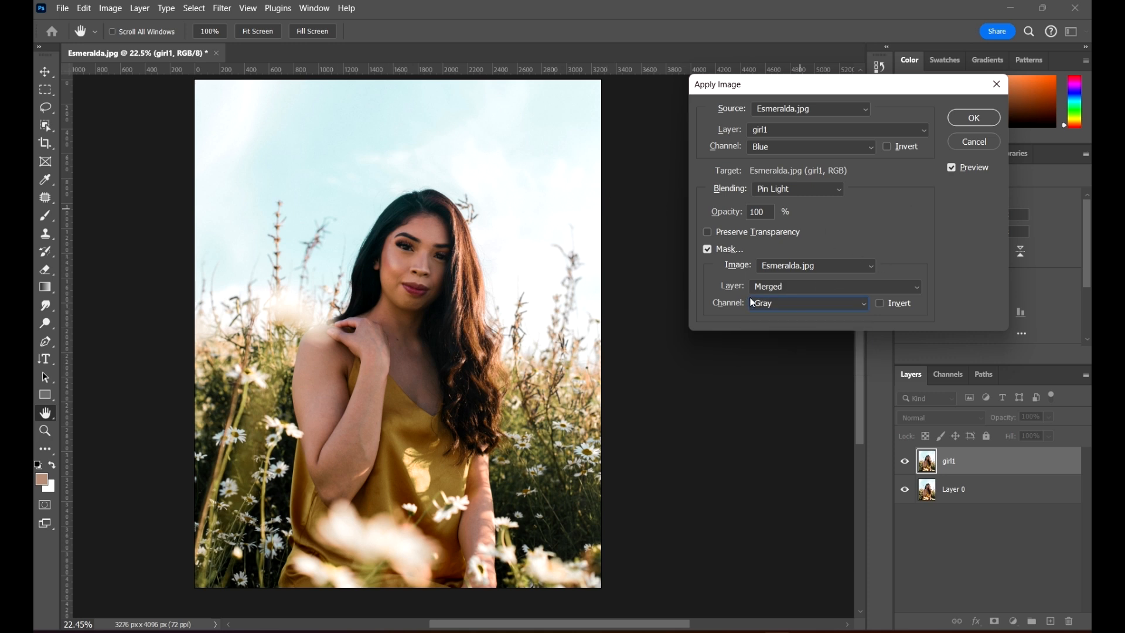
pyautogui.click(780, 286)
pyautogui.click(784, 322)
# Preview the Red, Green, Blue and Gray channels for the mask, and set the mask channel to Green
pyautogui.click(782, 304)
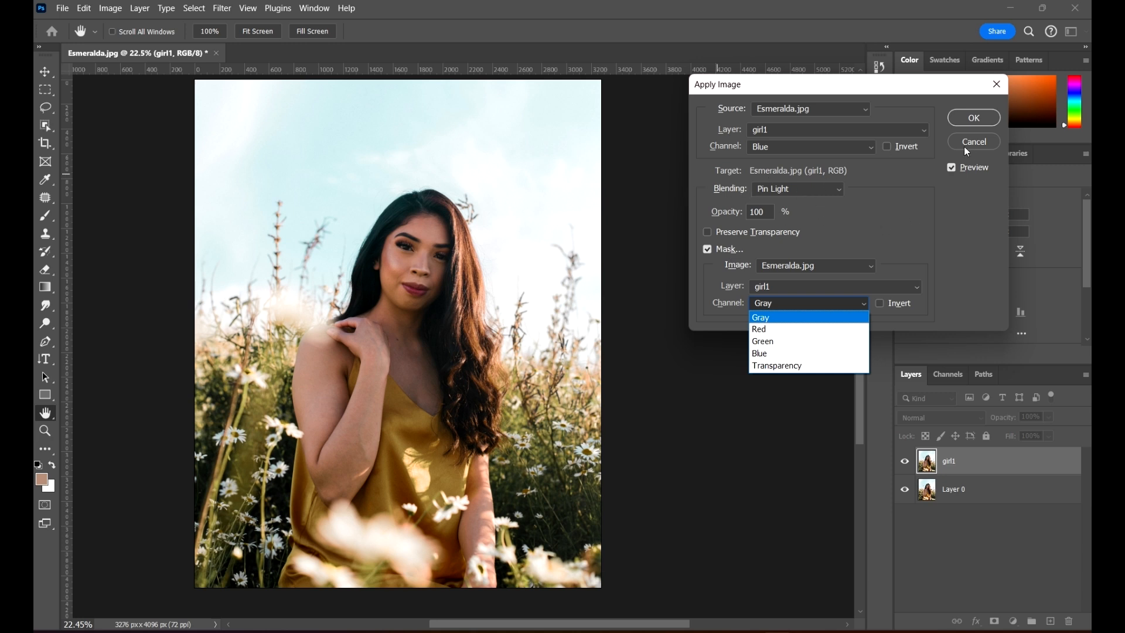
pyautogui.click(788, 329)
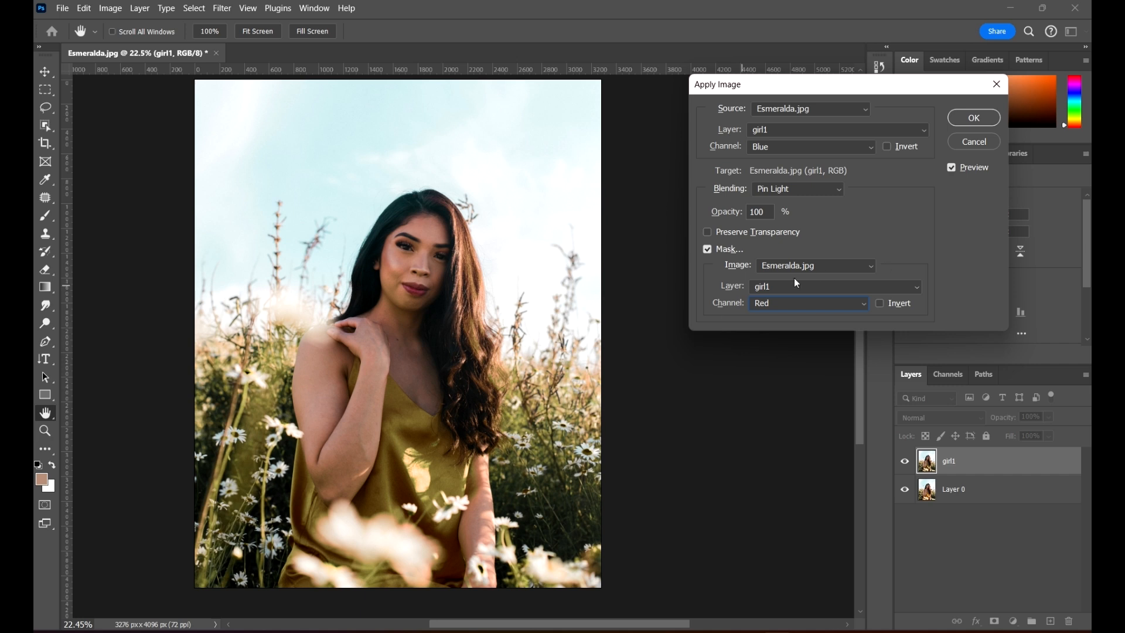
pyautogui.click(779, 302)
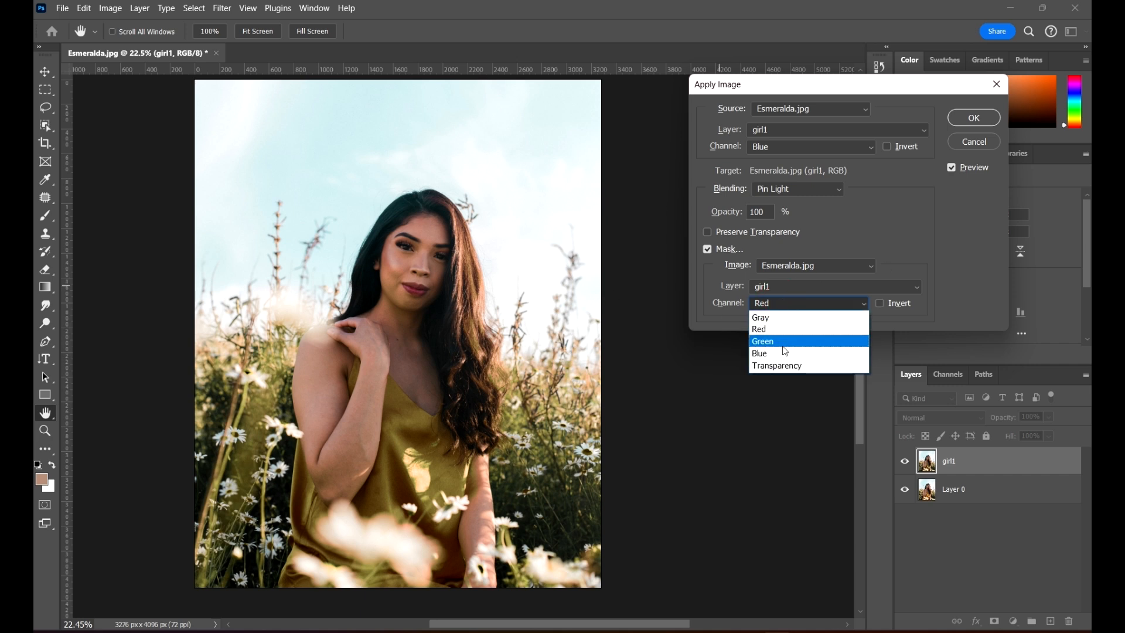
pyautogui.click(783, 344)
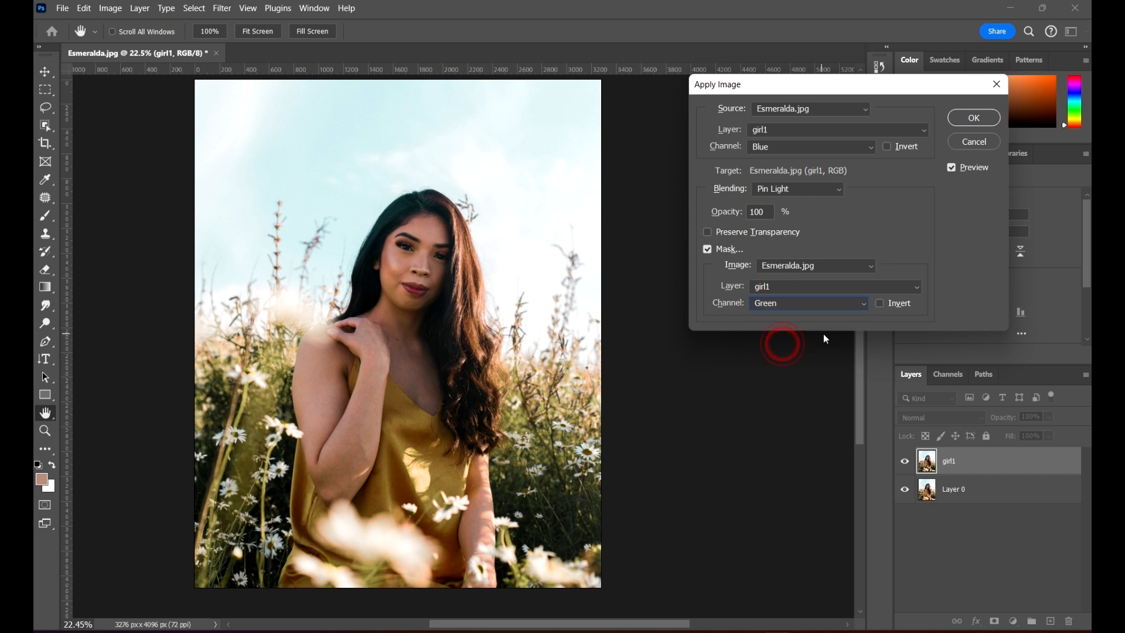
pyautogui.click(773, 303)
pyautogui.click(781, 354)
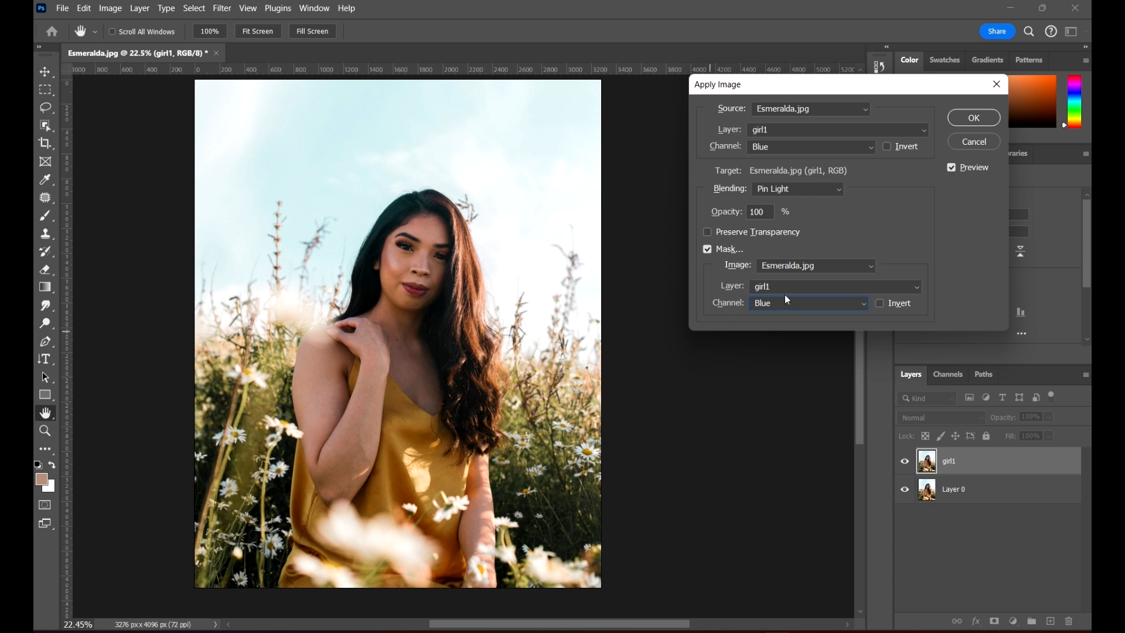
pyautogui.click(773, 302)
pyautogui.click(795, 317)
pyautogui.click(801, 300)
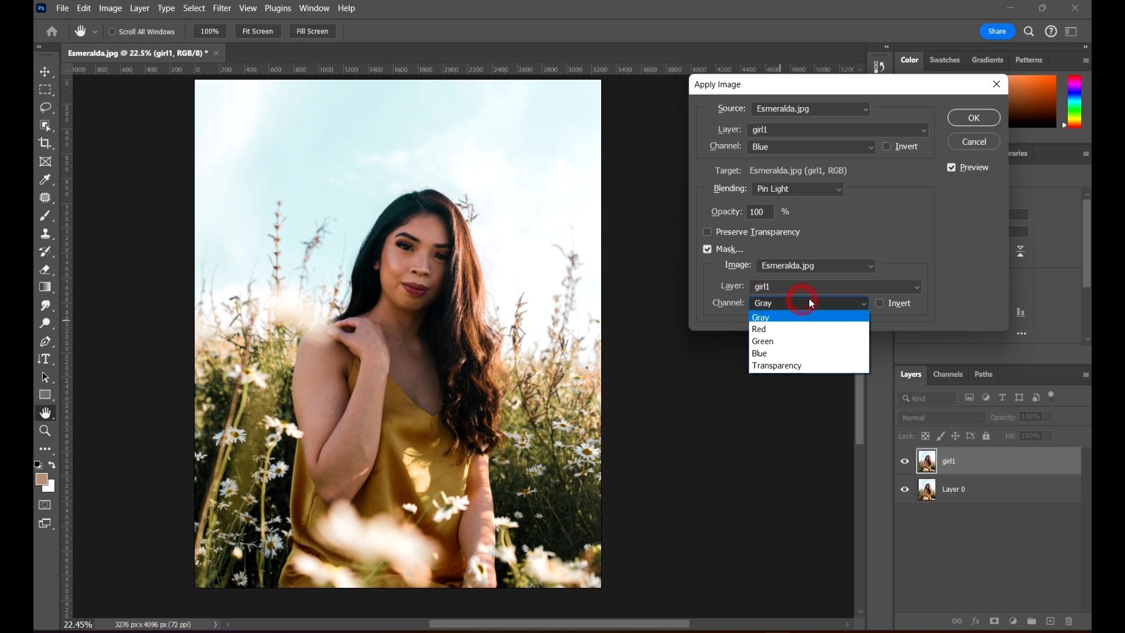
pyautogui.click(811, 341)
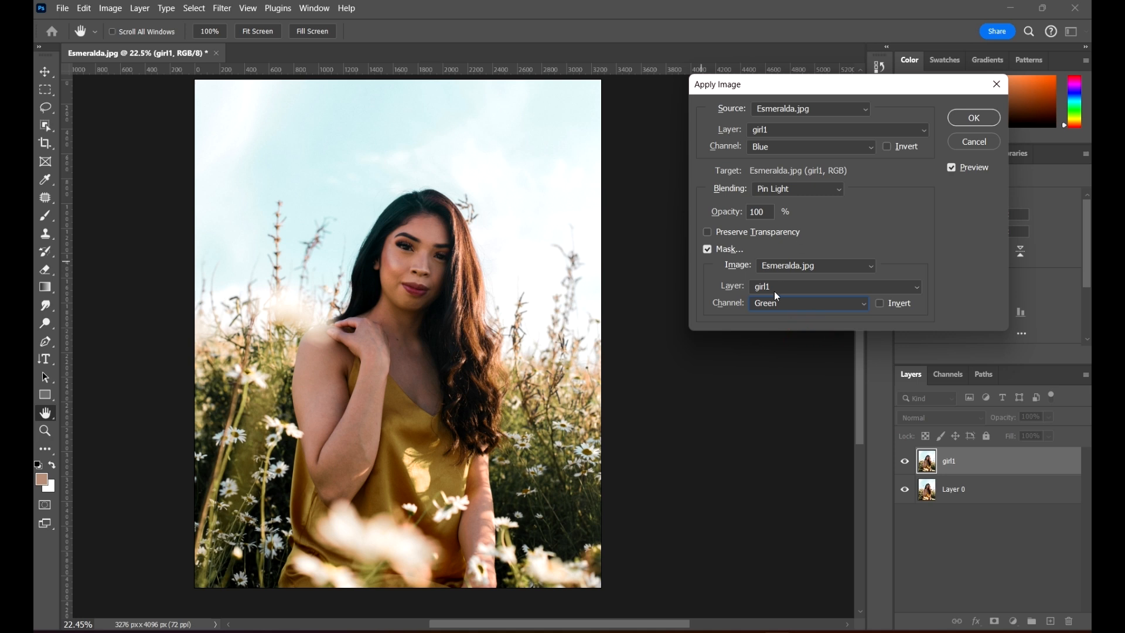
# Apply the Apply Image settings to the girl1 layer and deselect the layer to view the result
pyautogui.click(980, 122)
pyautogui.scroll(-2, 698, 405)
pyautogui.scroll(1, 698, 405)
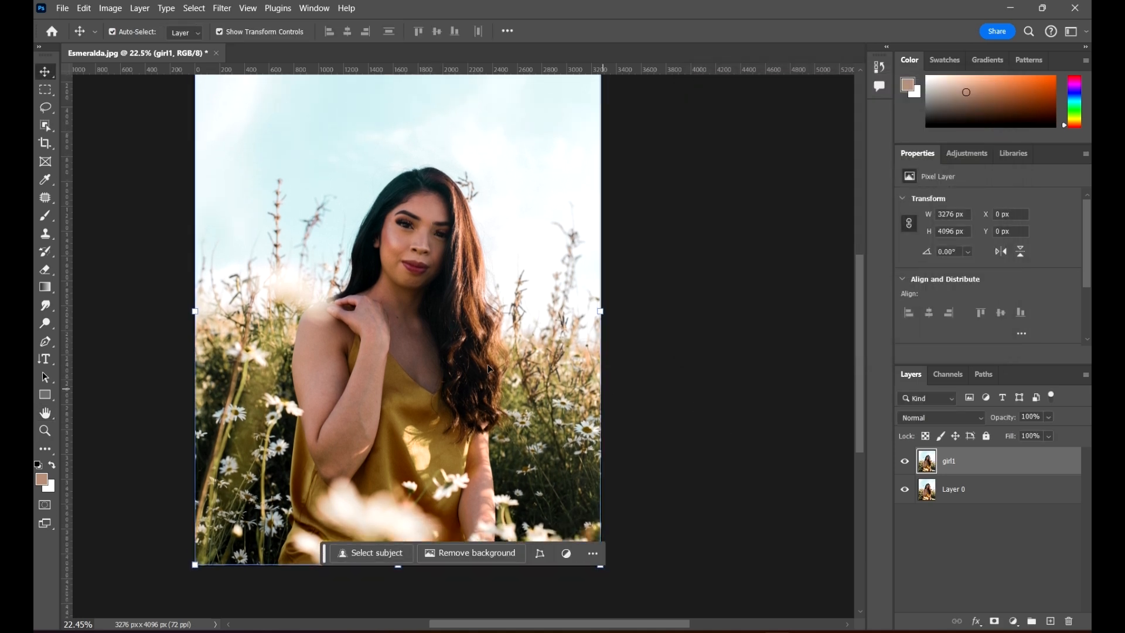
pyautogui.click(782, 387)
pyautogui.scroll(-1, 507, 281)
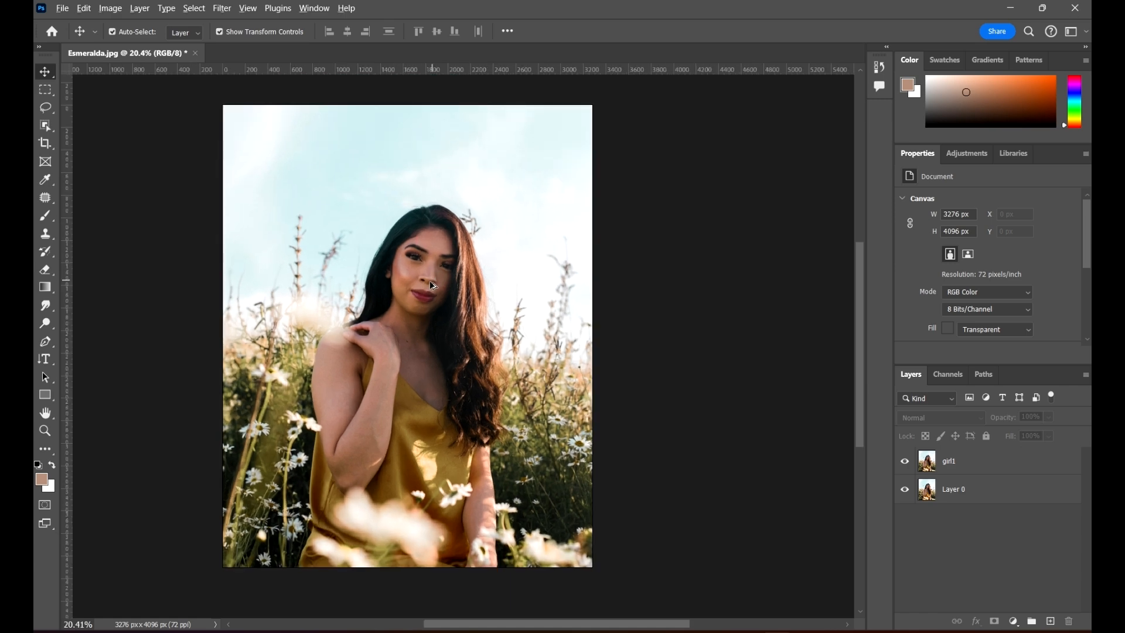
# Compare the portrait up close with the girl1 layer hidden and shown, leaving the layer visible
pyautogui.scroll(3, 434, 287)
pyautogui.scroll(4, 435, 255)
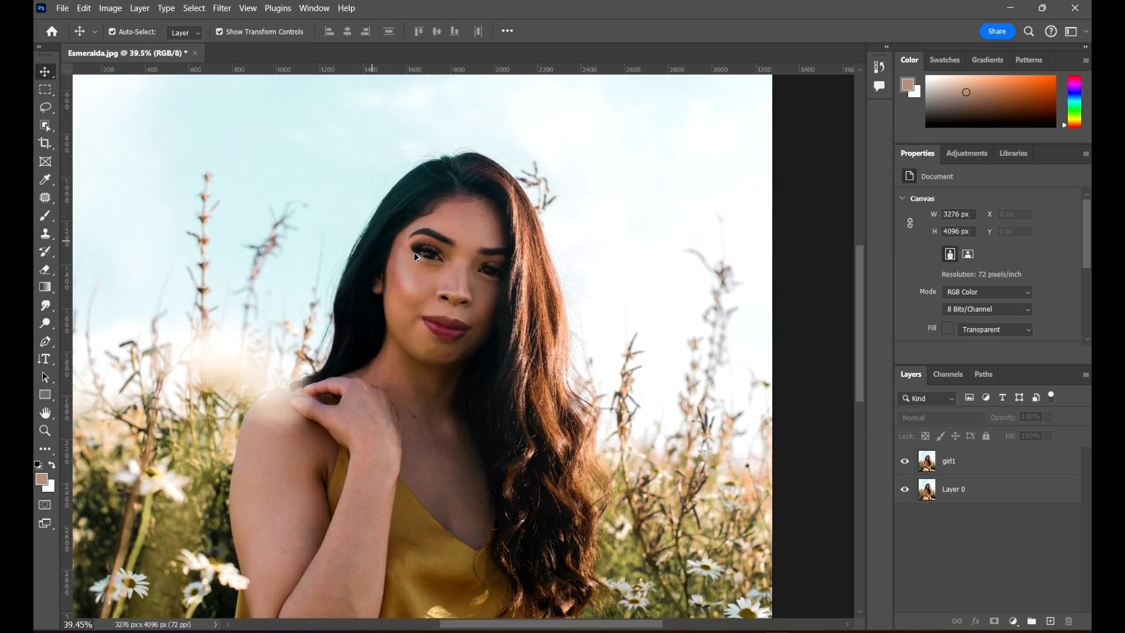
pyautogui.click(454, 261)
pyautogui.scroll(-1, 615, 281)
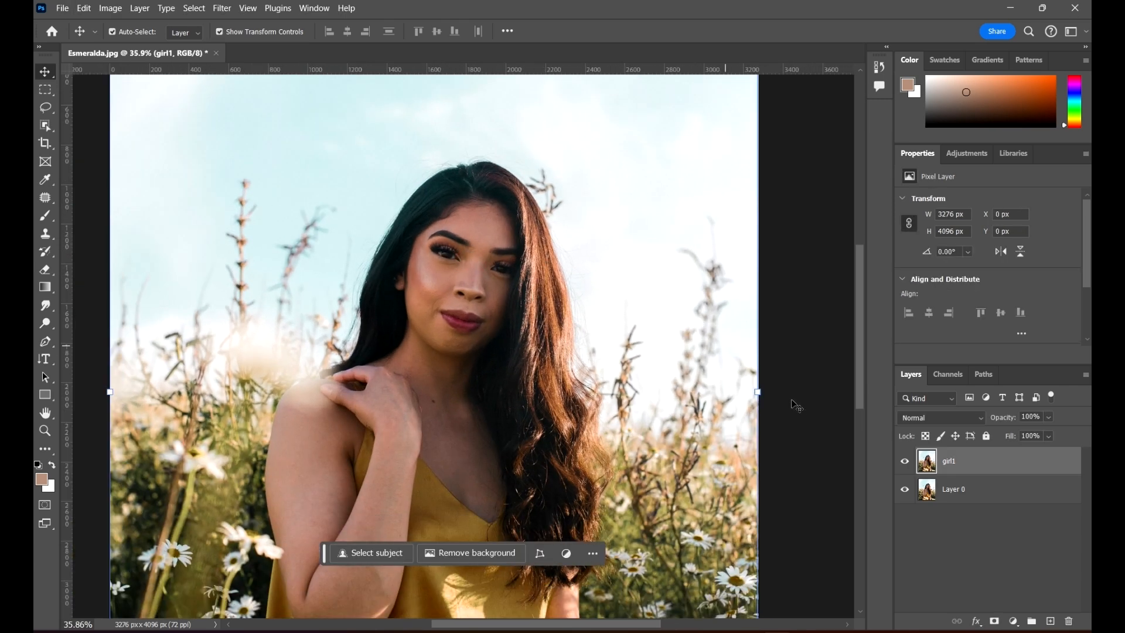
pyautogui.click(906, 463)
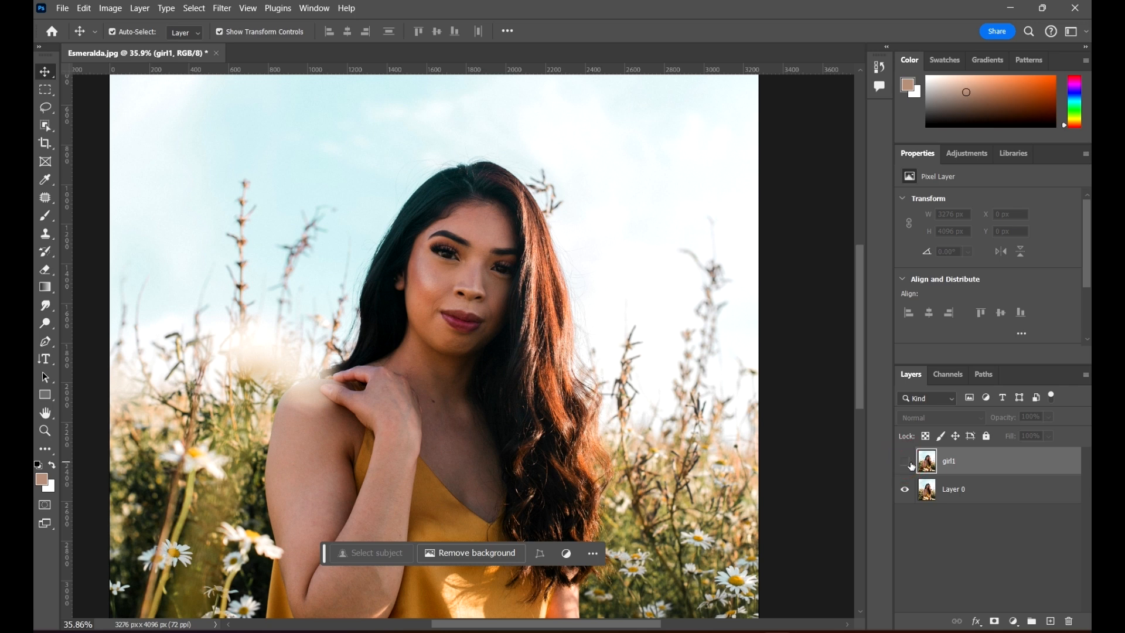
pyautogui.click(907, 463)
pyautogui.click(911, 465)
pyautogui.click(906, 463)
pyautogui.scroll(-2, 657, 234)
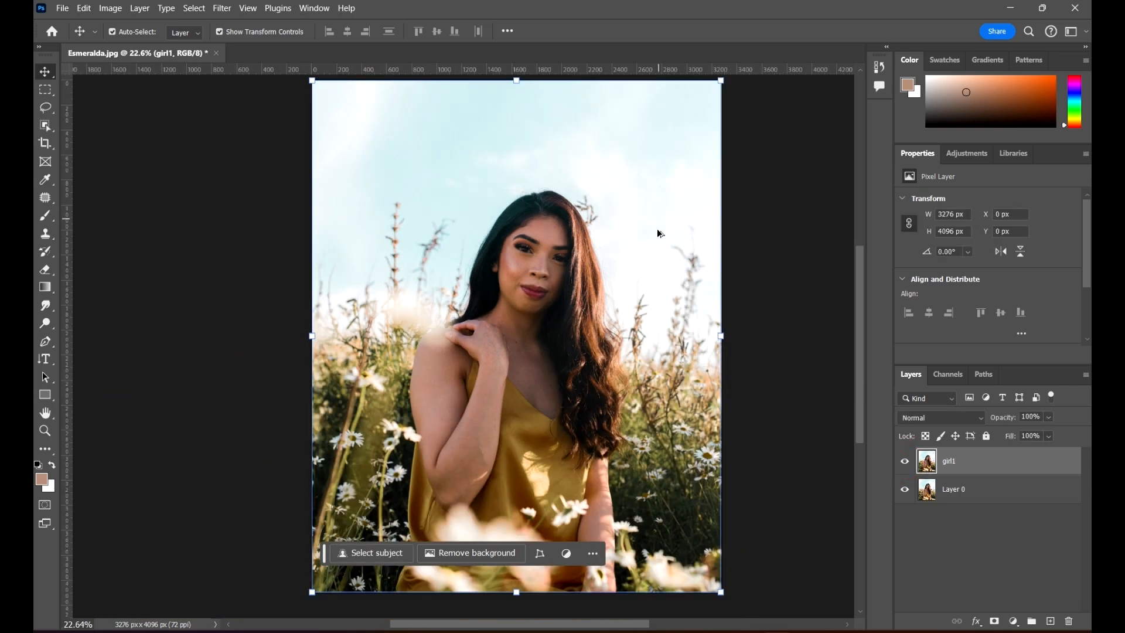
pyautogui.scroll(-1, 622, 296)
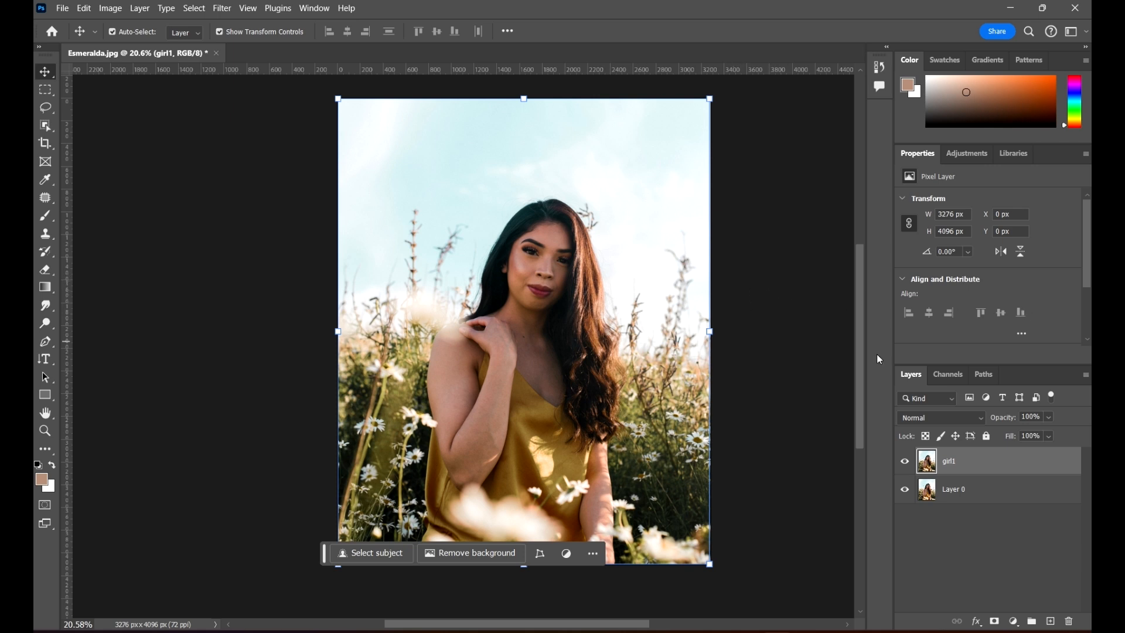
# Darken the shadows of the girl1 layer with a Levels adjustment, setting the black input level to 12
pyautogui.hotkey('ctrl', 'l')
pyautogui.moveTo(707, 298); pyautogui.dragTo(712, 296)
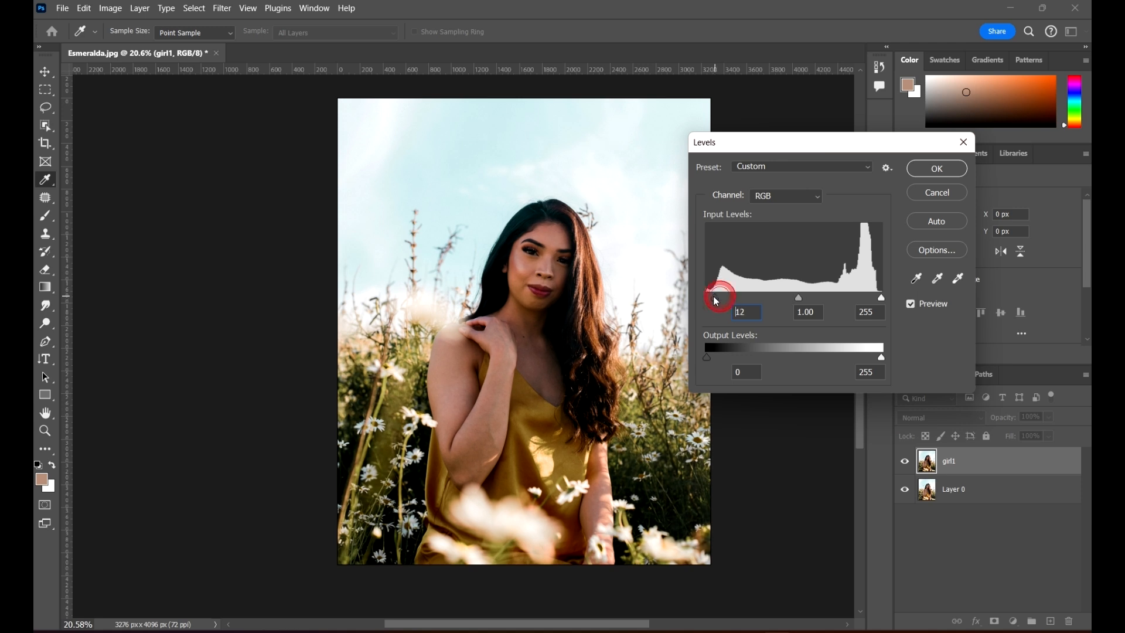
pyautogui.click(919, 172)
pyautogui.scroll(1, 715, 256)
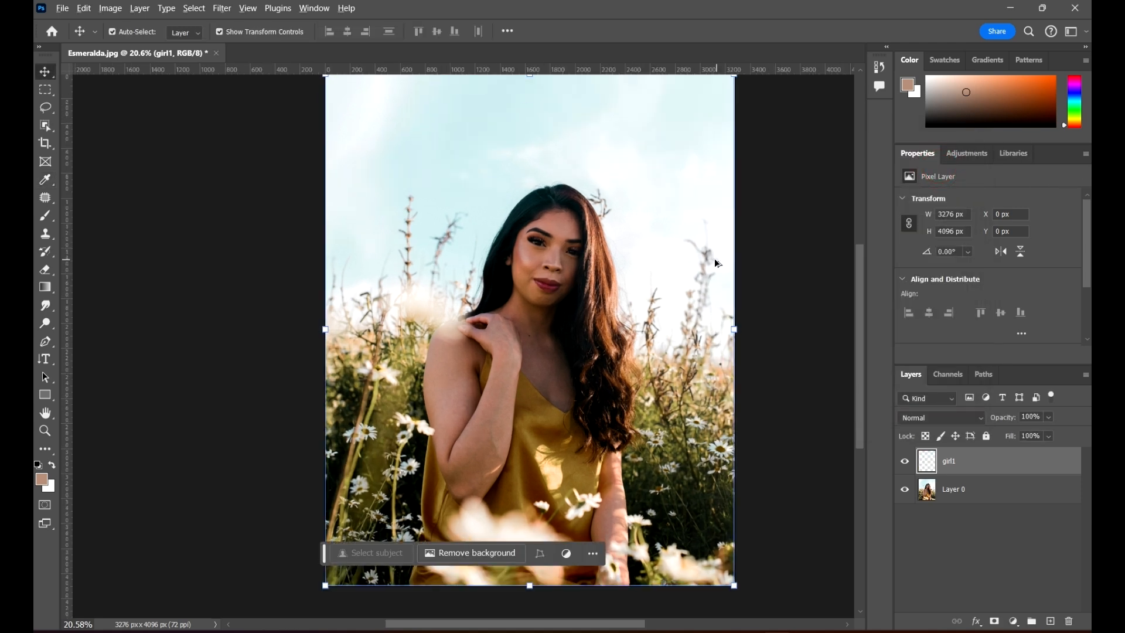
pyautogui.moveTo(739, 250); pyautogui.dragTo(660, 252)
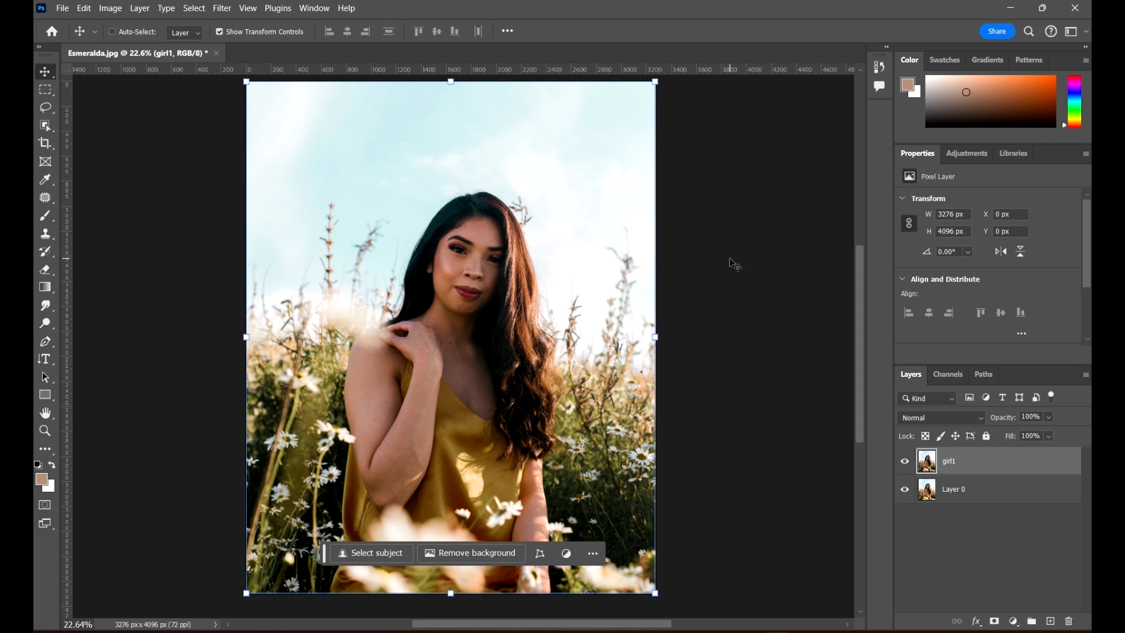
# Shape the RGB curve for girl1 in Curves with a highlight point at input 218, output 226 and a shadow point at input 76, output 75
pyautogui.hotkey('ctrl', 'l')
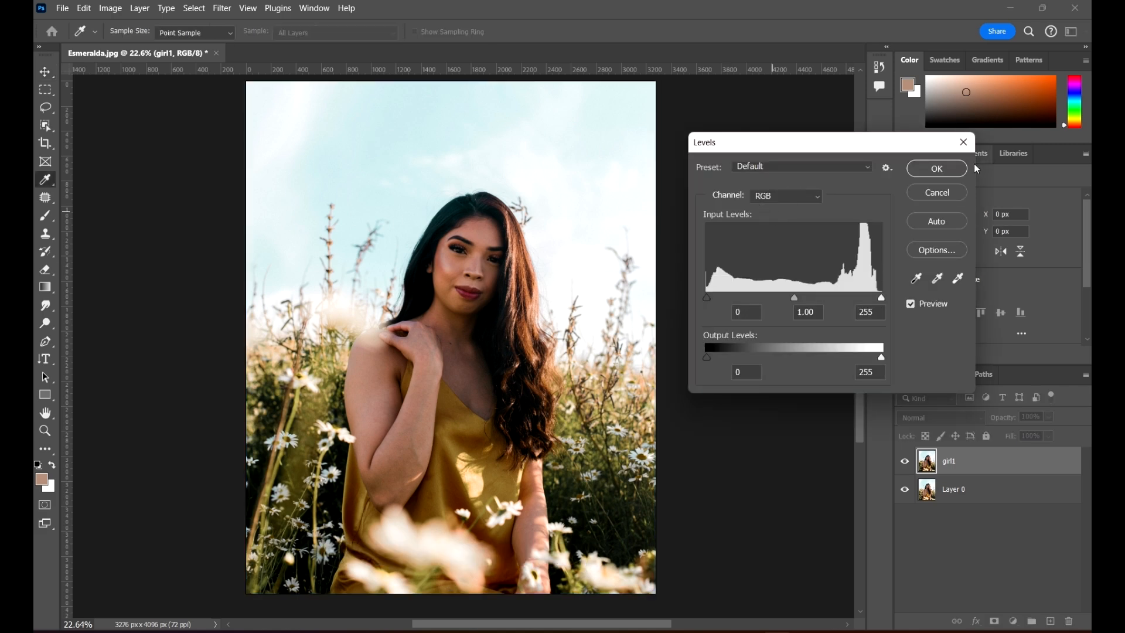
pyautogui.click(965, 145)
pyautogui.hotkey('ctrl', 'm')
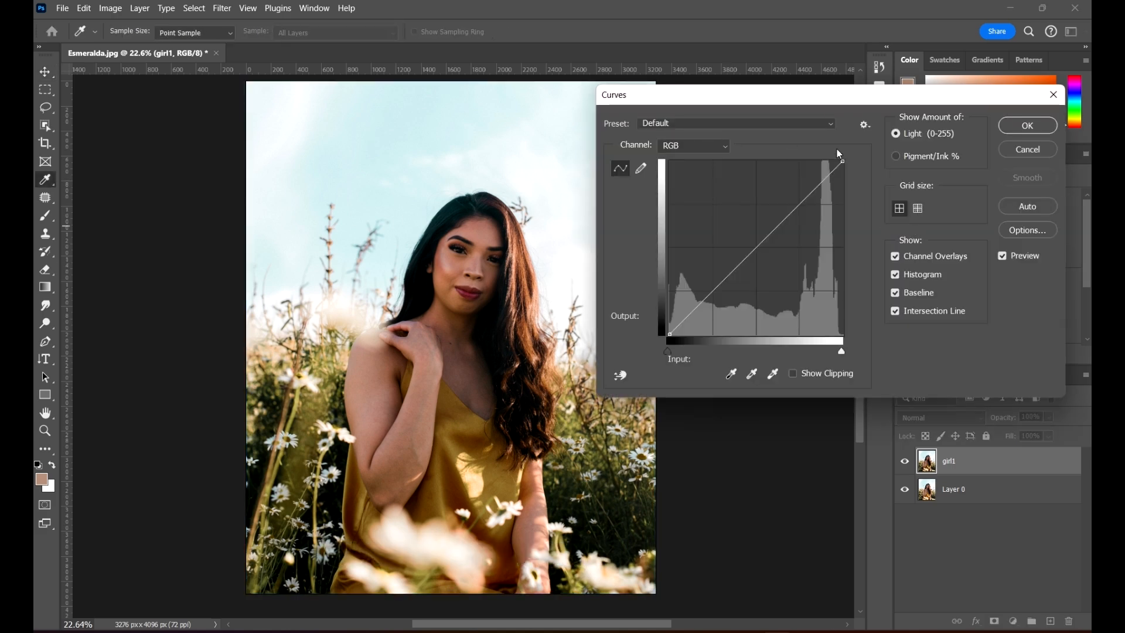
pyautogui.moveTo(819, 184)
pyautogui.mouseDown()
pyautogui.moveTo(817, 171)
pyautogui.moveTo(818, 181)
pyautogui.mouseUp()
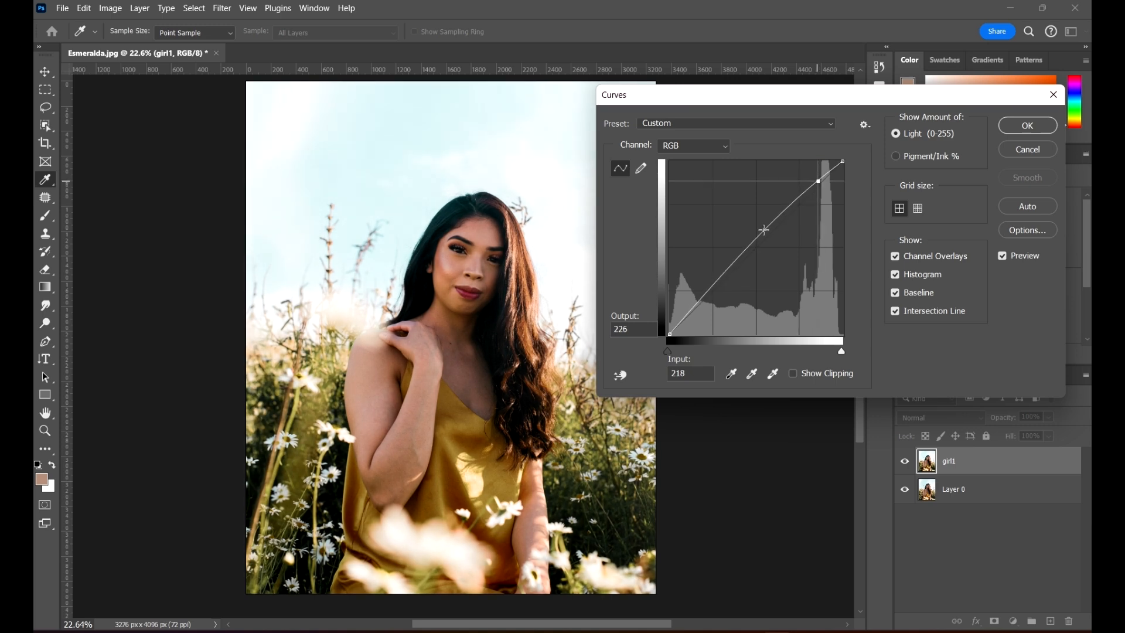
pyautogui.moveTo(703, 298); pyautogui.dragTo(721, 283)
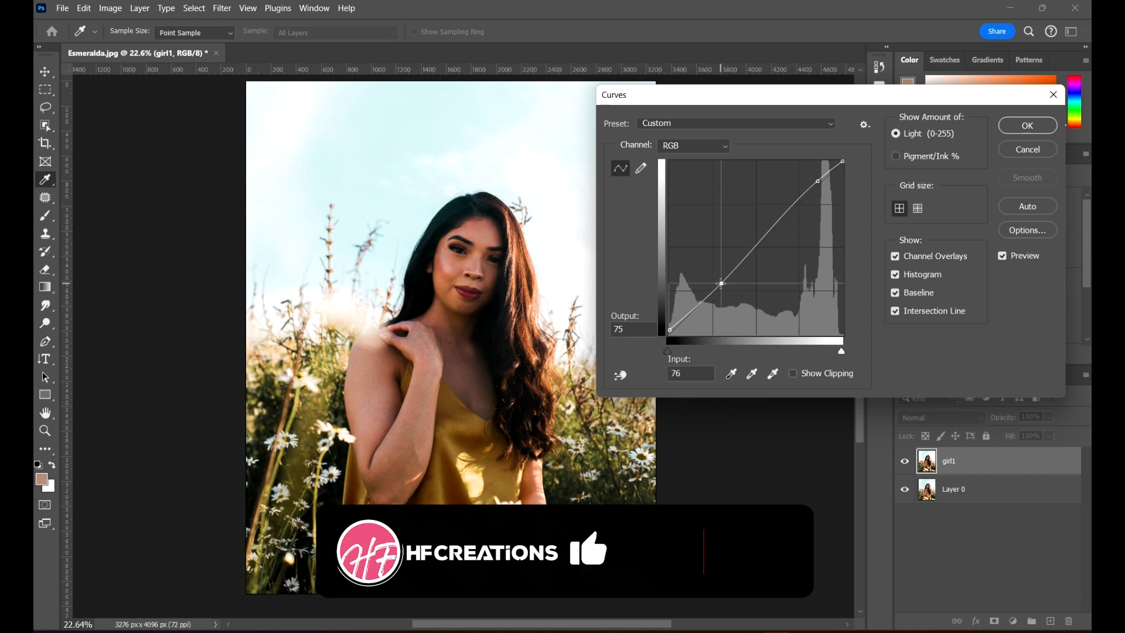
# Compare the image with the Curves preview off and on, apply the adjustment to girl1, and deselect the layer
pyautogui.click(1002, 256)
pyautogui.click(1002, 255)
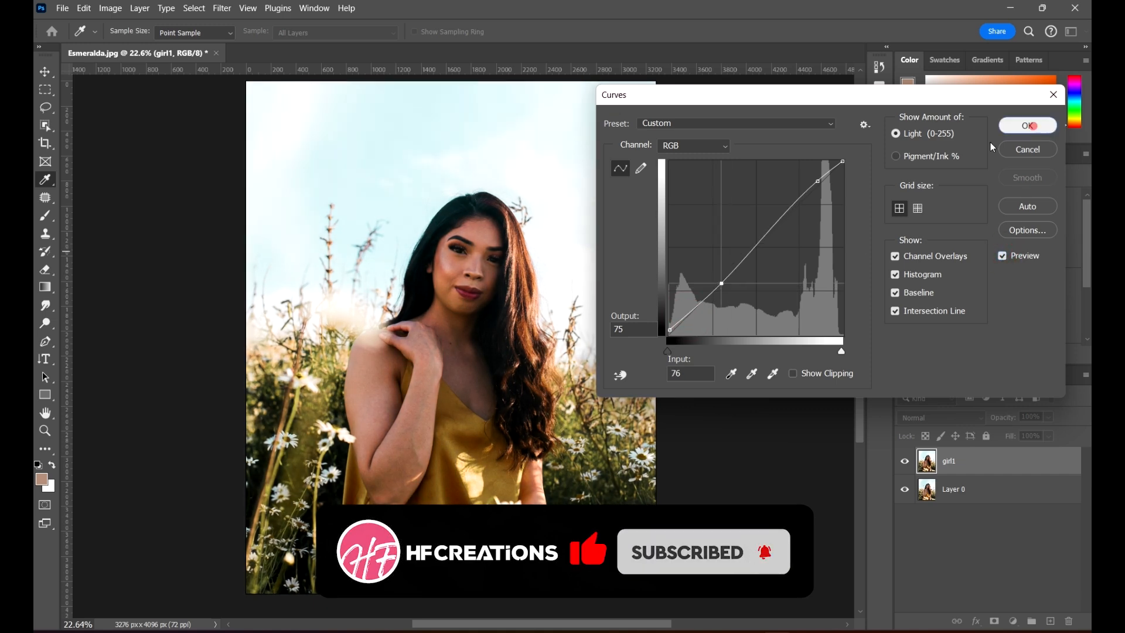
pyautogui.click(1028, 125)
pyautogui.scroll(-2, 674, 262)
pyautogui.click(727, 250)
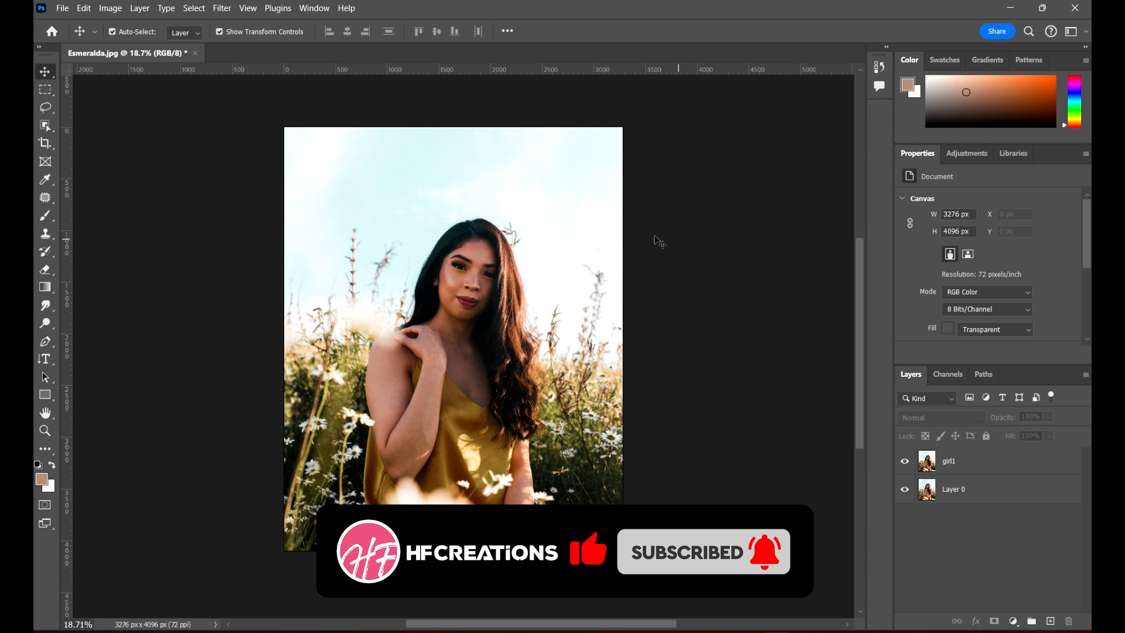
pyautogui.scroll(2, 565, 264)
pyautogui.scroll(-1, 586, 340)
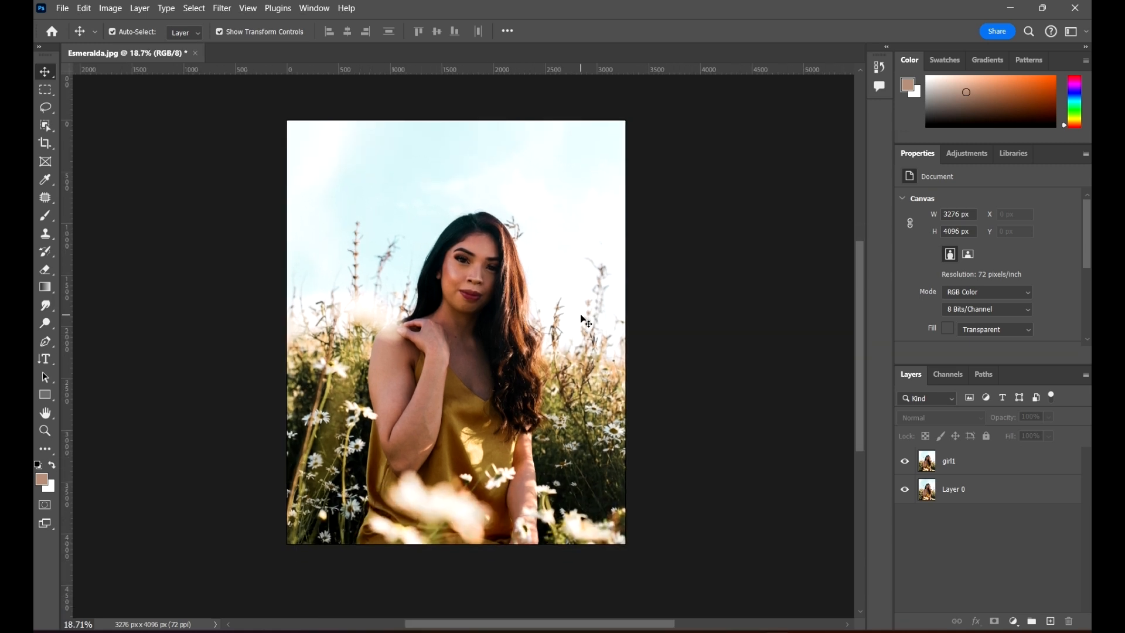
# Open the unchalee image from the 05 Images, Layers and Blending Pro Workflows folder
pyautogui.click(62, 8)
pyautogui.click(98, 42)
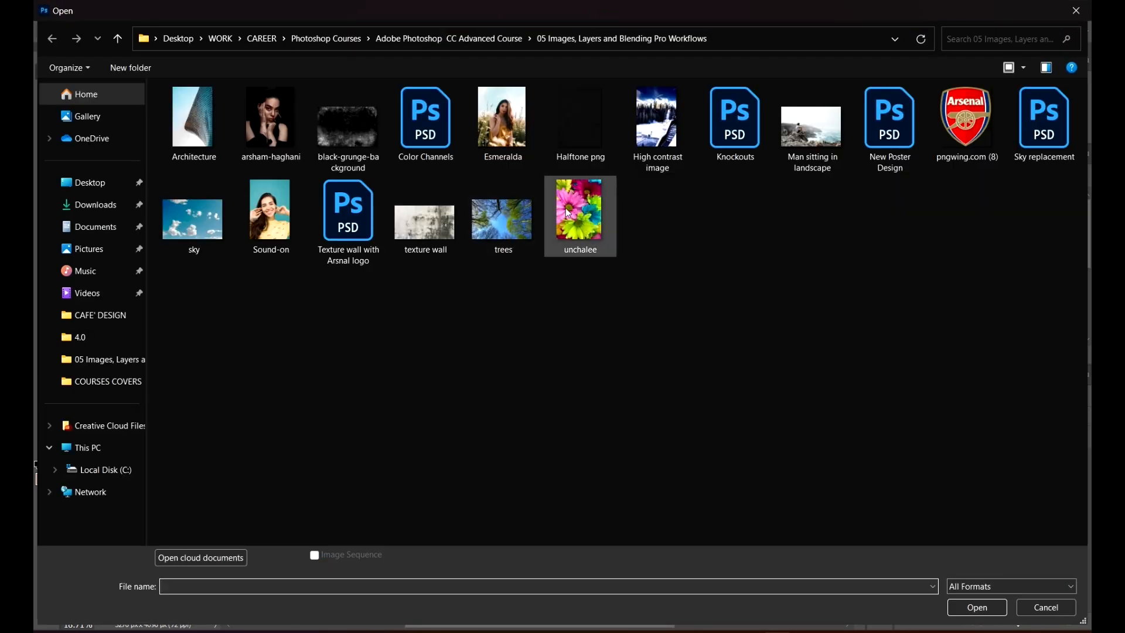
pyautogui.click(566, 211)
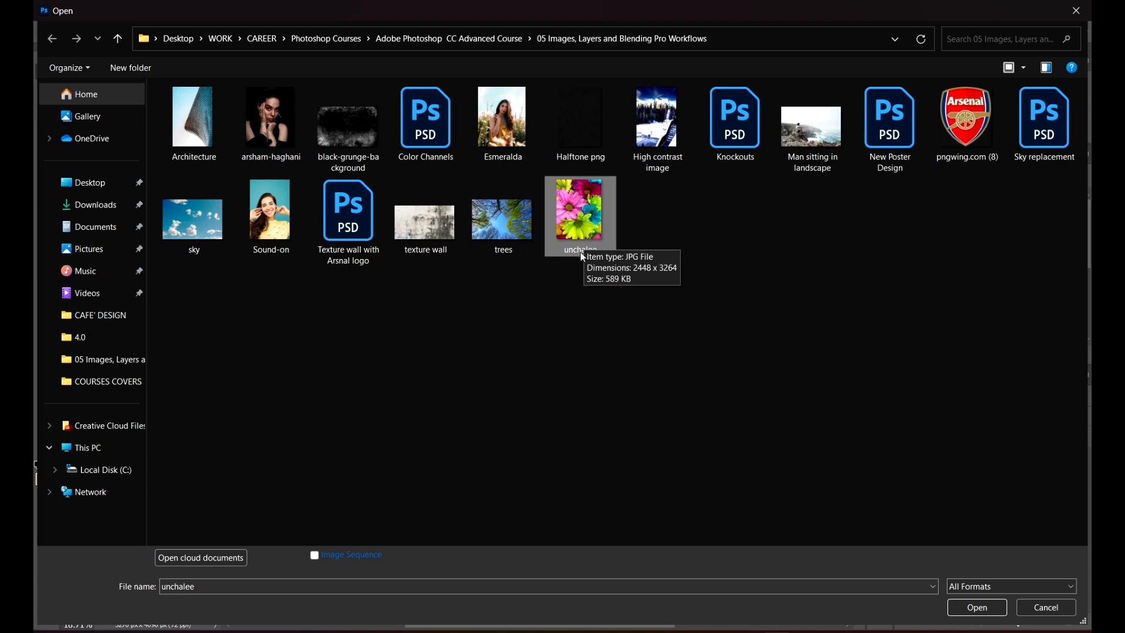
pyautogui.click(973, 607)
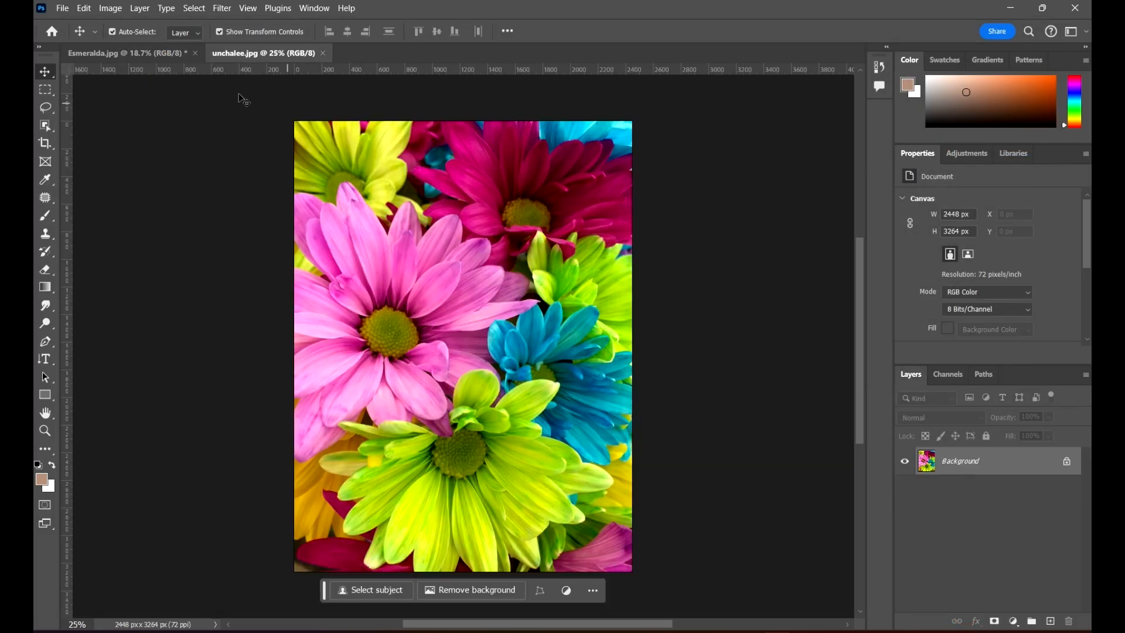
# Switch between the Esmeralda.jpg and unchalee.jpg documents to view both images, ending on Esmeralda.jpg
pyautogui.click(129, 52)
pyautogui.moveTo(687, 332); pyautogui.dragTo(655, 328)
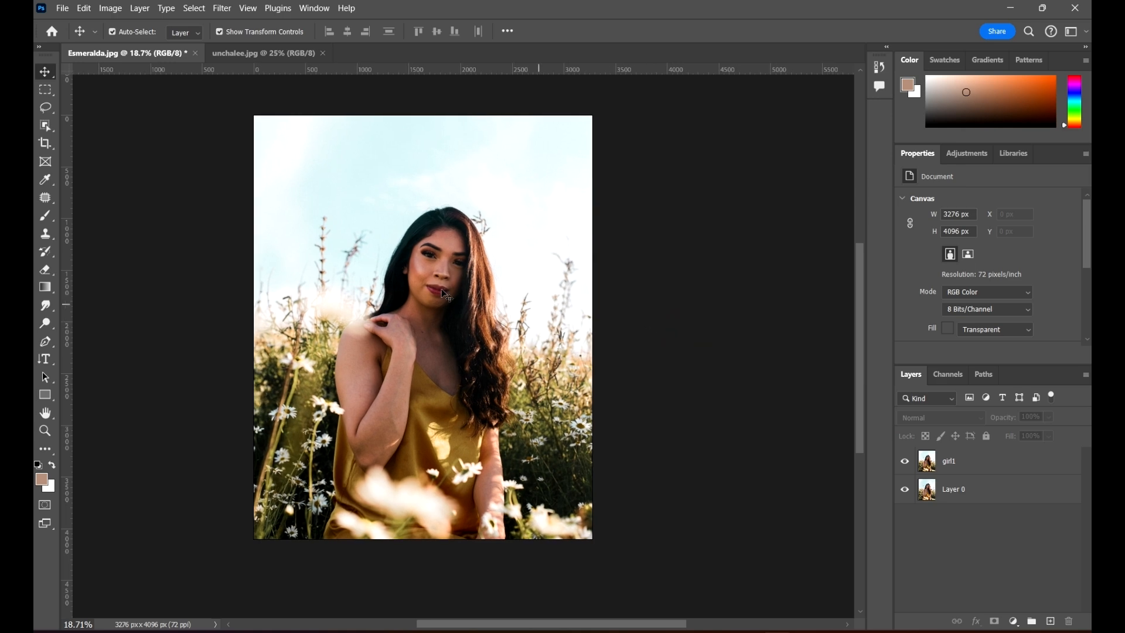
pyautogui.scroll(1, 423, 281)
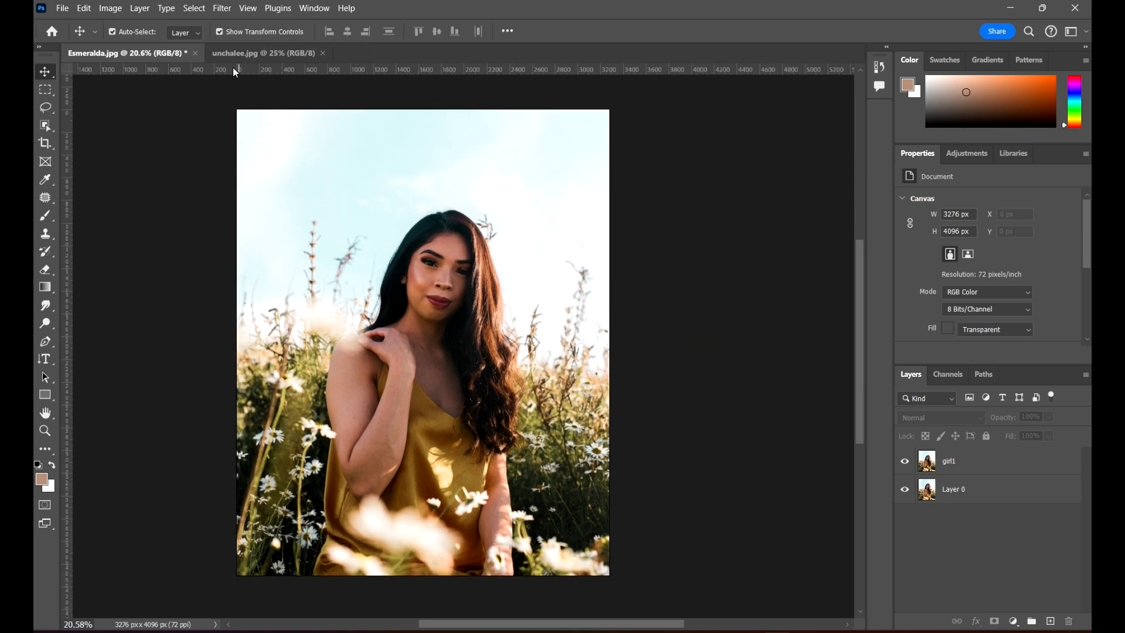
pyautogui.click(238, 53)
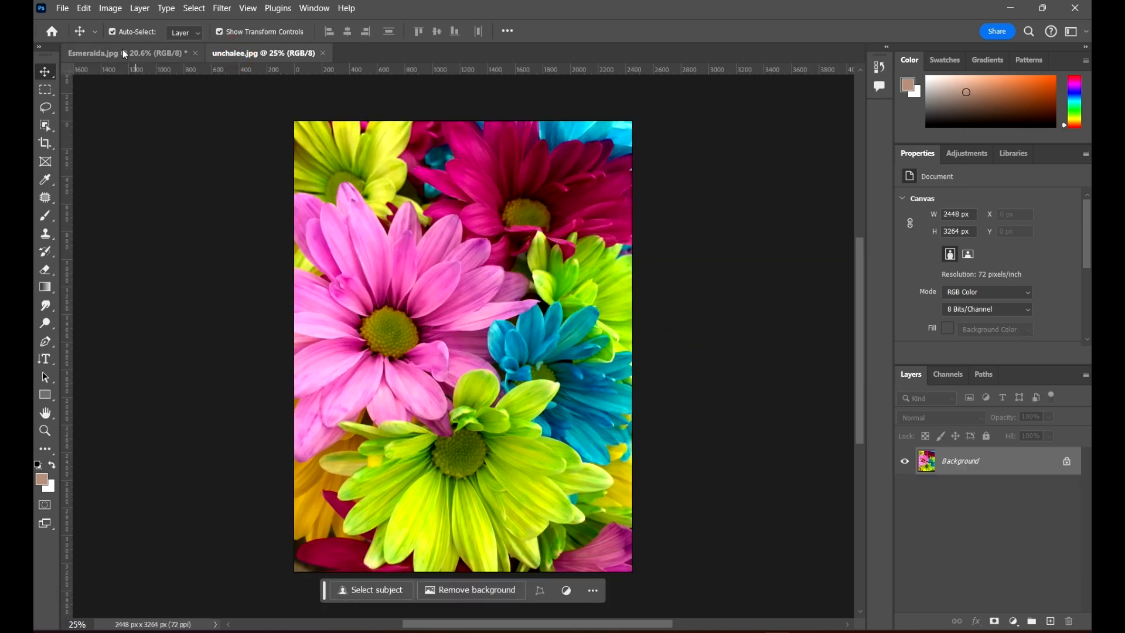
pyautogui.click(122, 50)
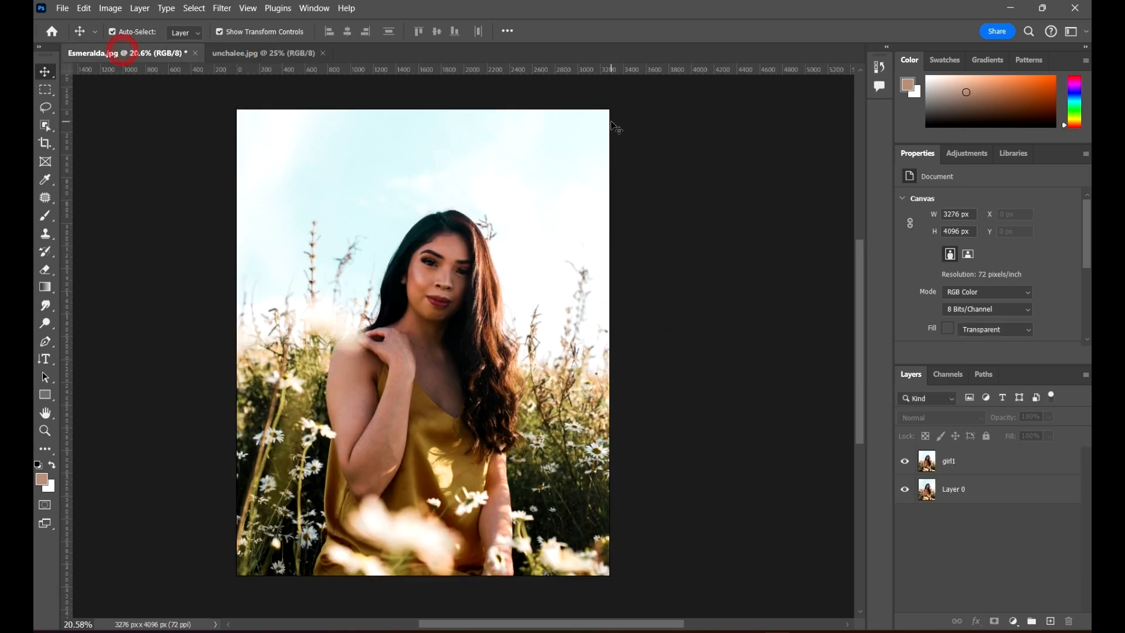
# Check which source documents and layers Apply Image offers for the girl1 layer, and close the dialog without applying it
pyautogui.click(62, 8)
pyautogui.click(1081, 489)
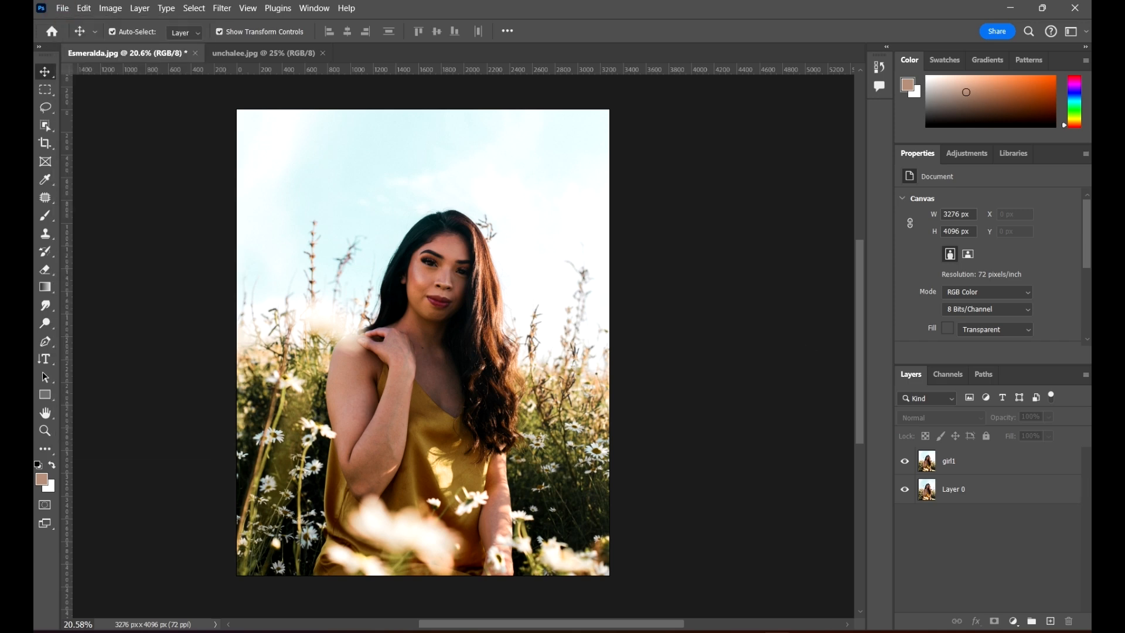
pyautogui.click(1049, 474)
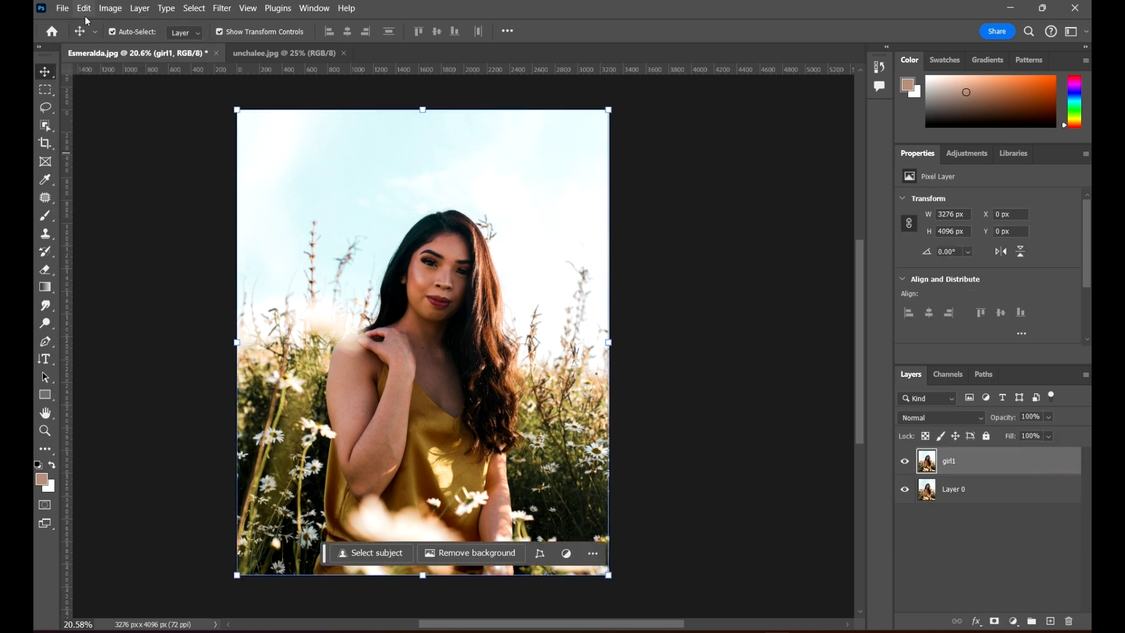
pyautogui.click(110, 8)
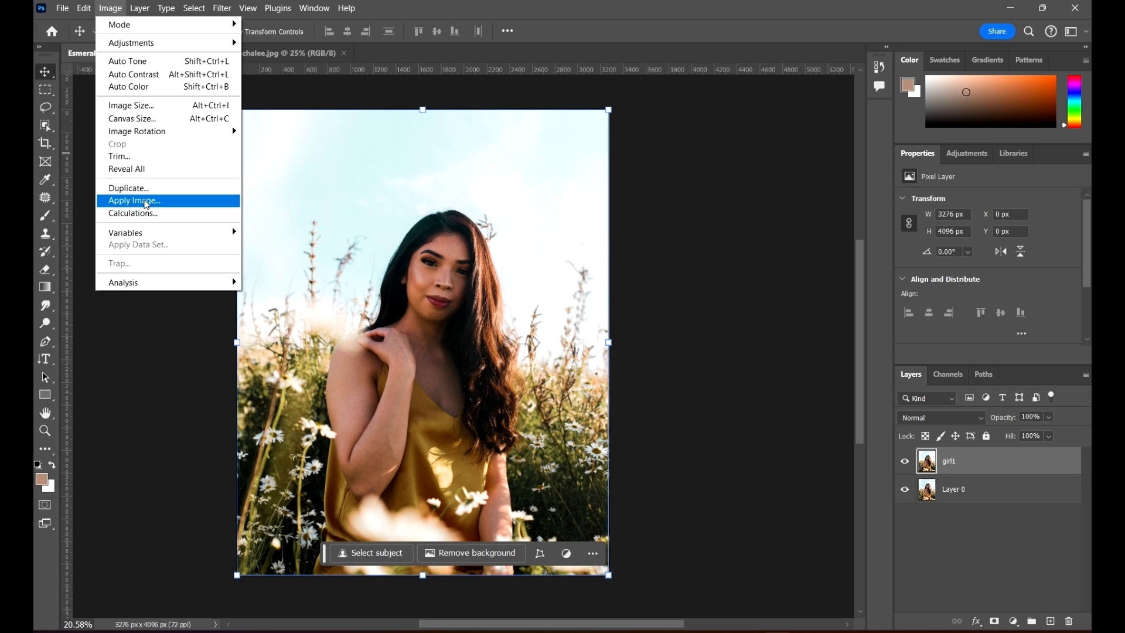
pyautogui.click(143, 200)
pyautogui.click(807, 109)
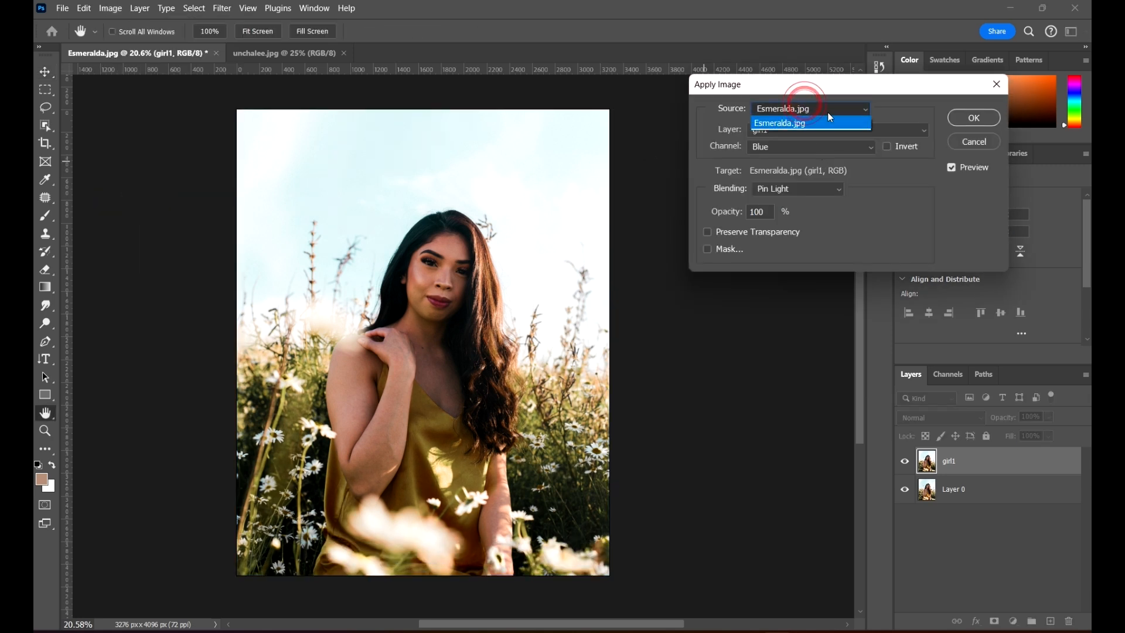
pyautogui.click(911, 98)
pyautogui.click(792, 130)
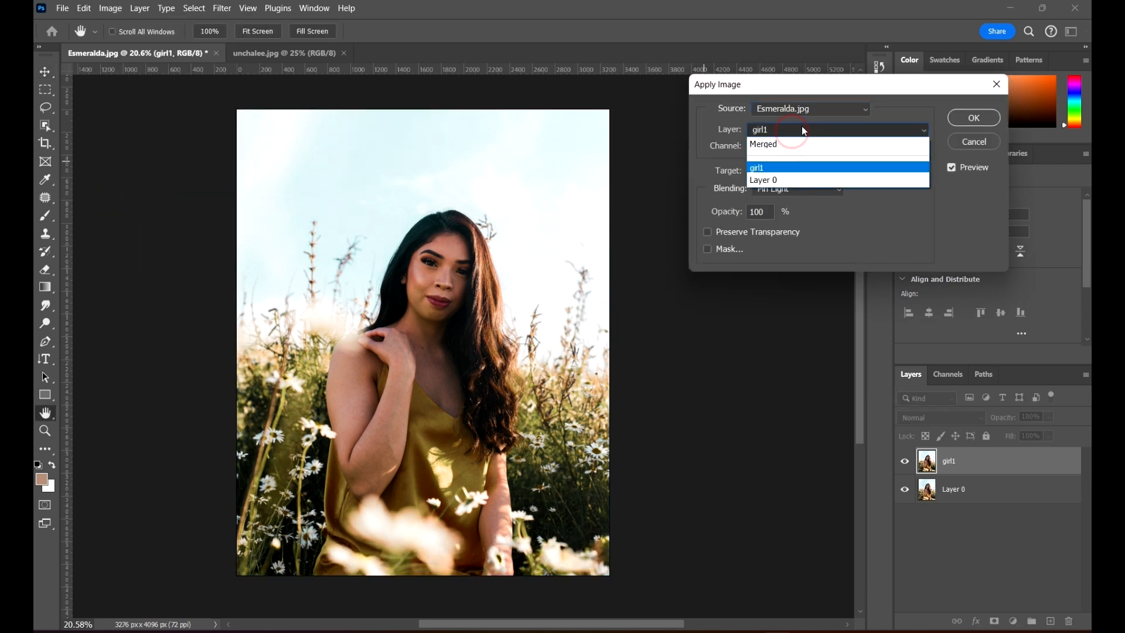
pyautogui.click(923, 101)
pyautogui.click(997, 84)
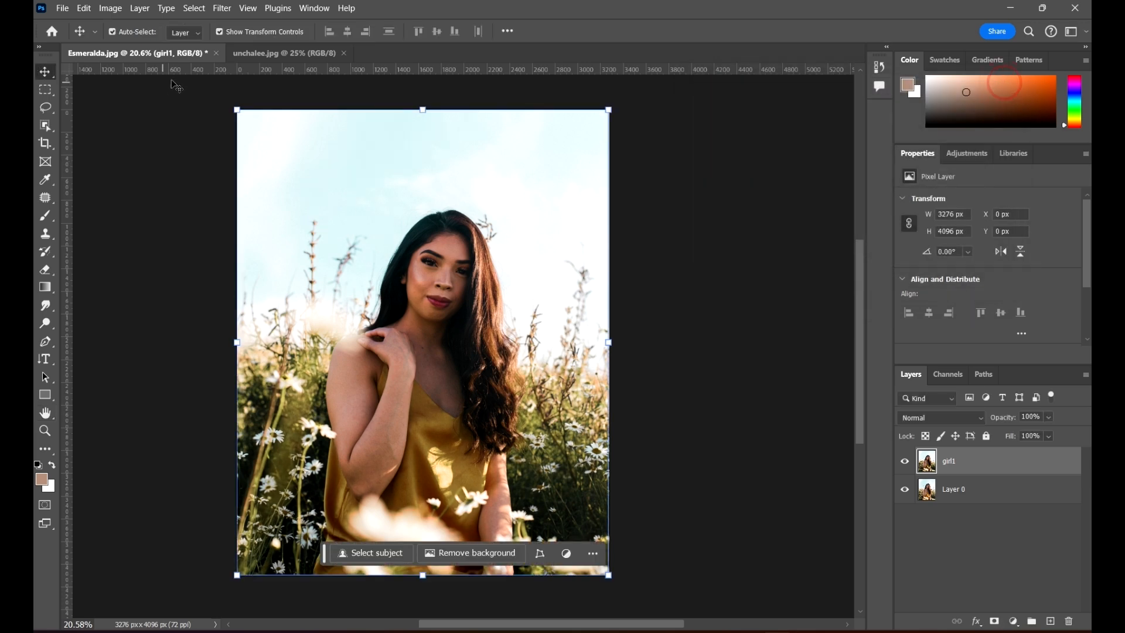
# Compare the canvas dimensions of unchalee.jpg and Esmeralda.jpg, with no layer selected in Esmeralda.jpg
pyautogui.click(263, 53)
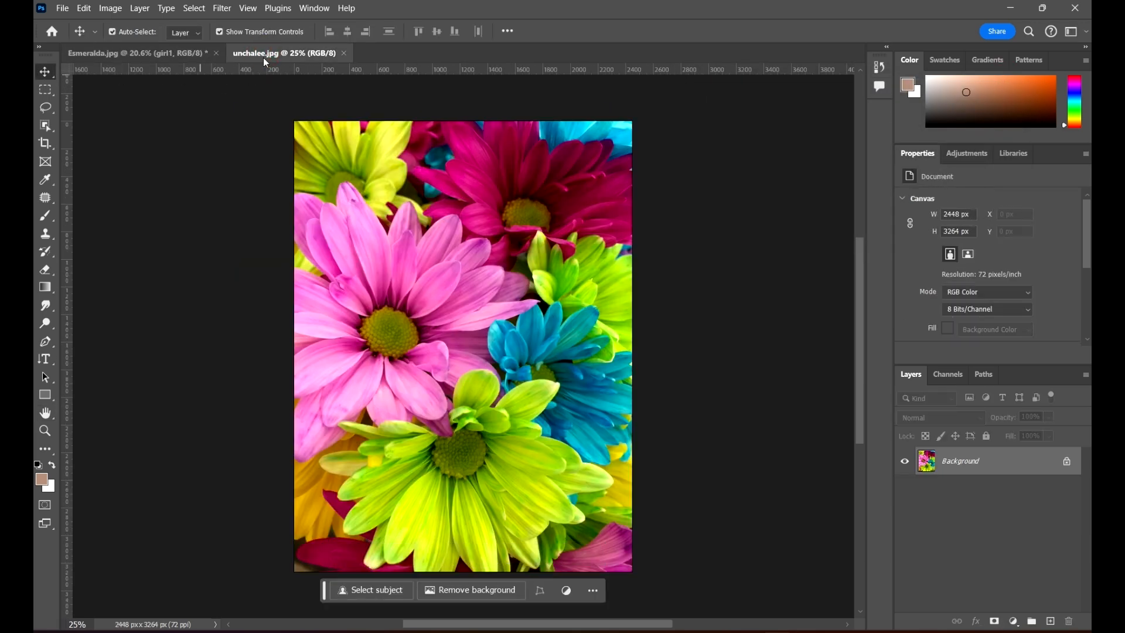
pyautogui.click(155, 53)
pyautogui.click(730, 202)
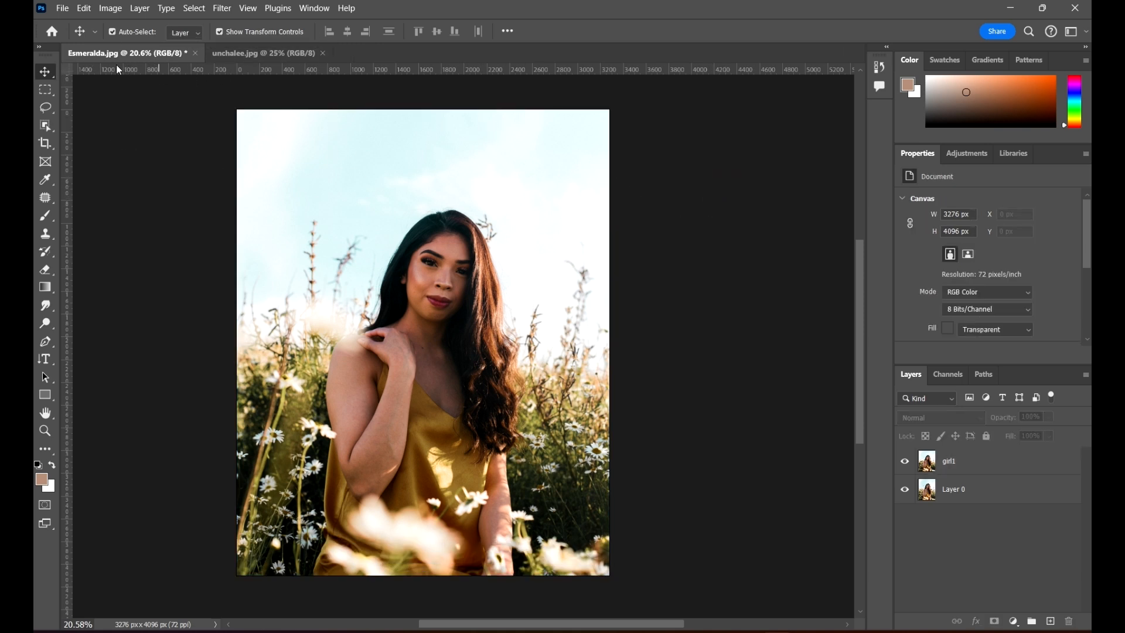
pyautogui.click(281, 54)
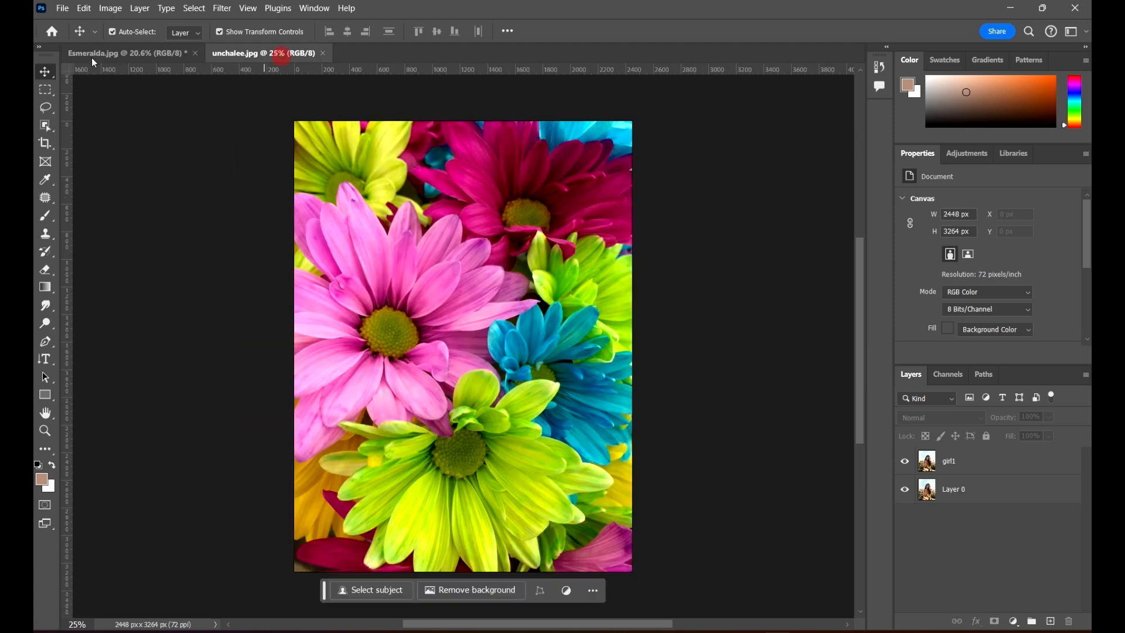
pyautogui.click(98, 55)
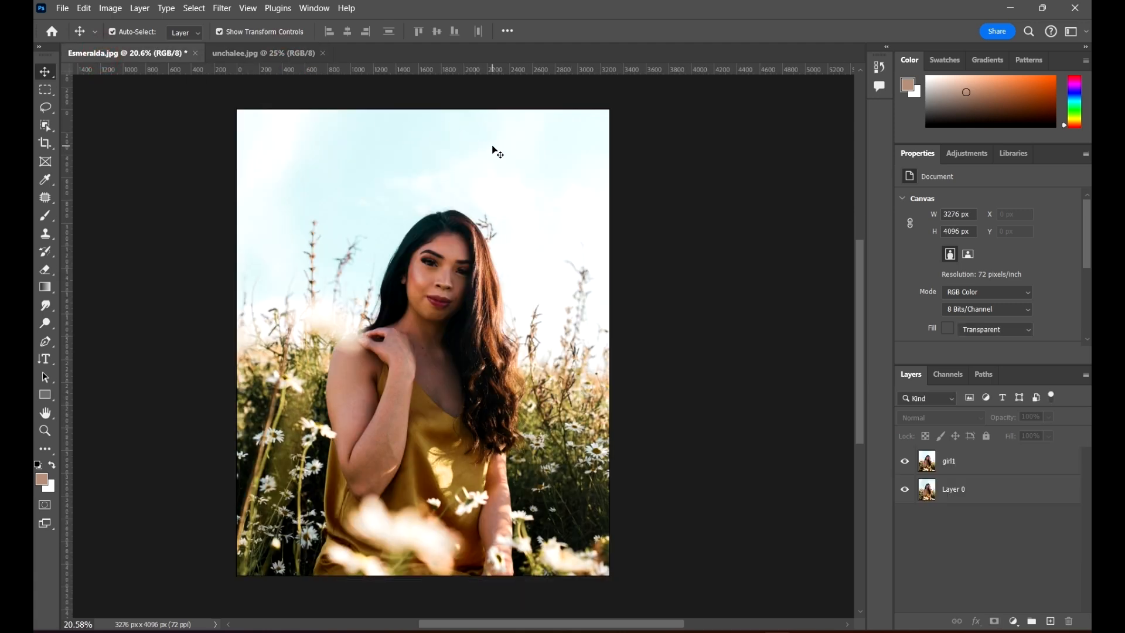
pyautogui.click(129, 53)
pyautogui.click(255, 52)
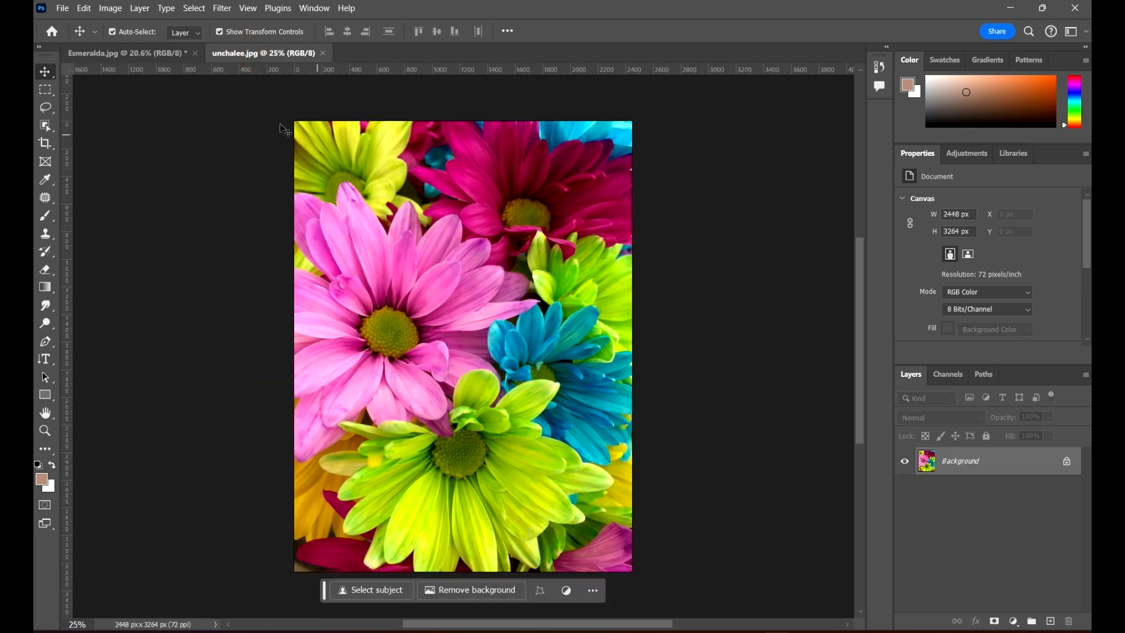
pyautogui.click(132, 52)
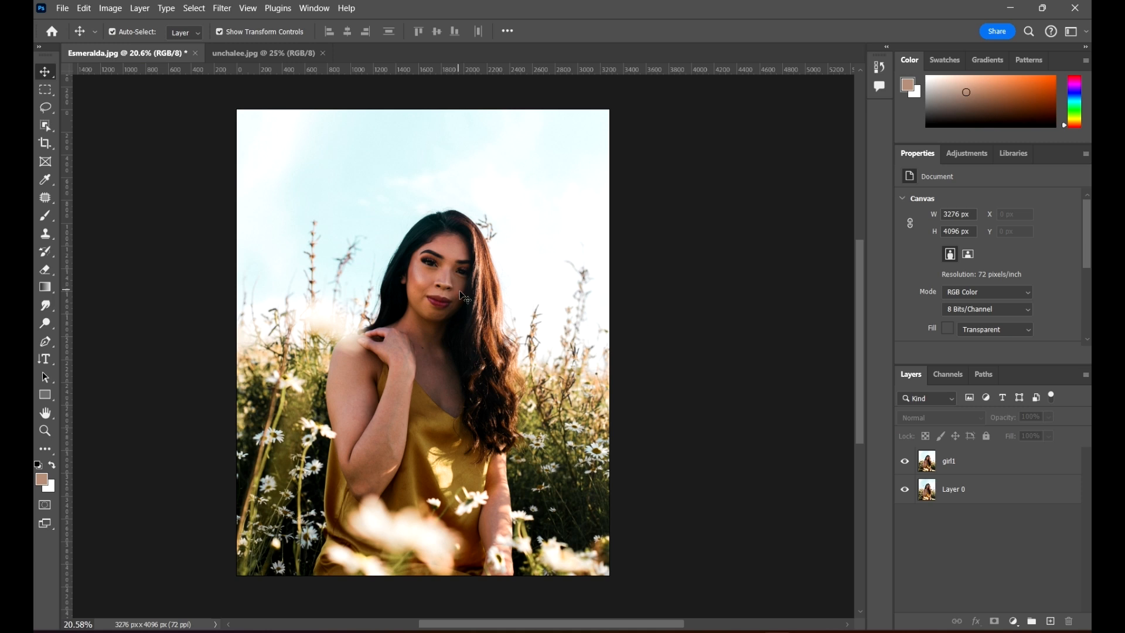
# Crop unchalee.jpg to Esmeralda.jpg's front-image size of 3276 × 4096 px at 72 px/in
pyautogui.click(45, 143)
pyautogui.click(153, 32)
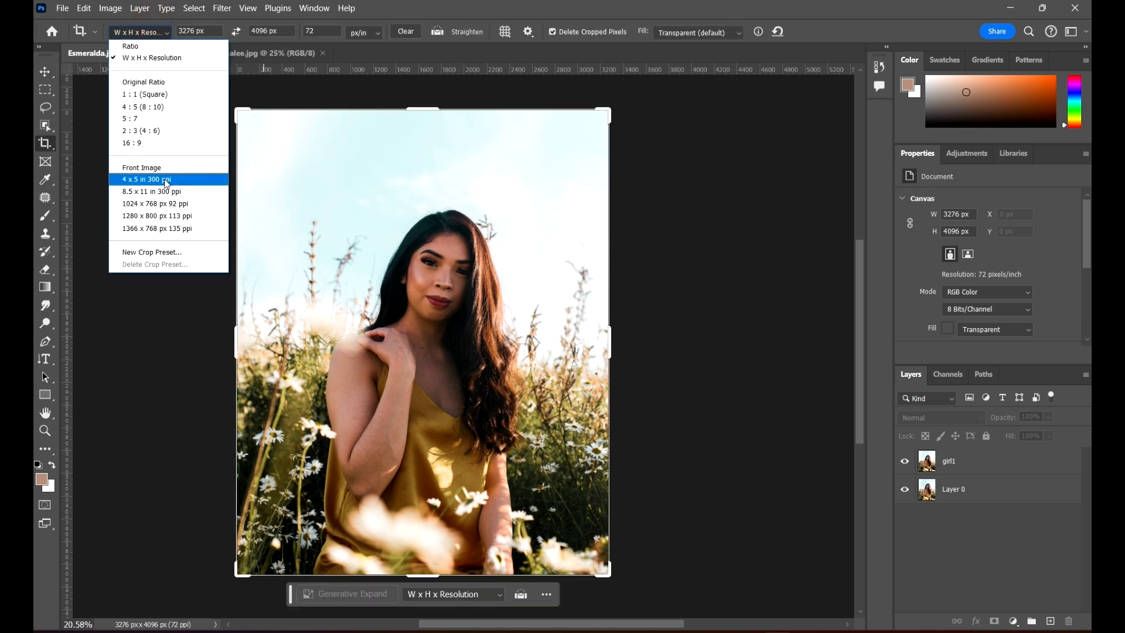
pyautogui.click(155, 168)
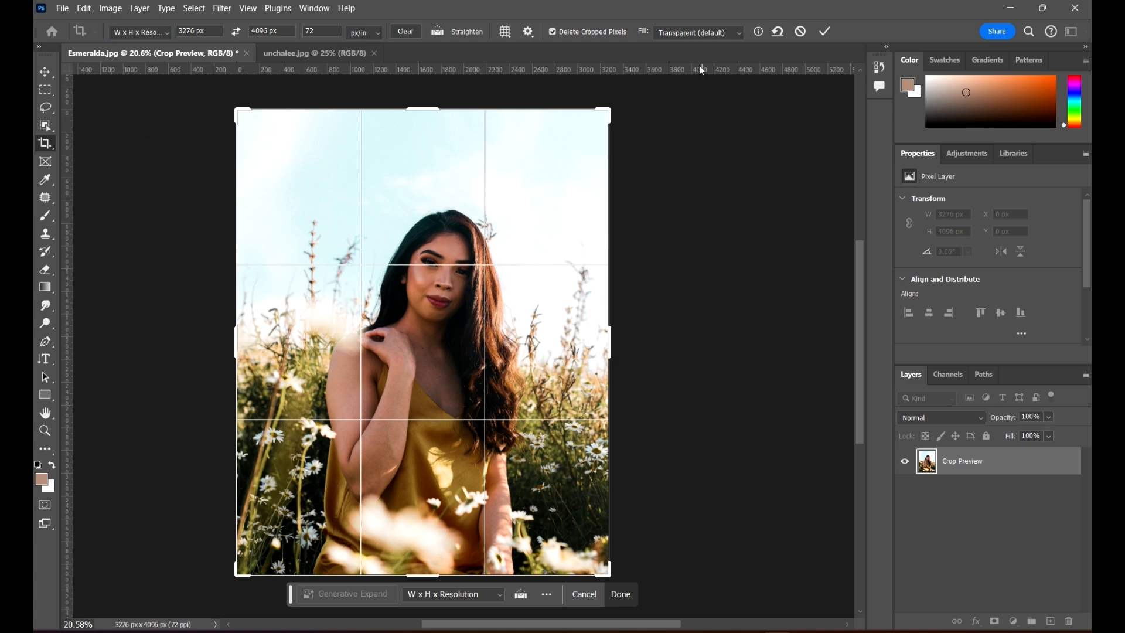
pyautogui.click(292, 53)
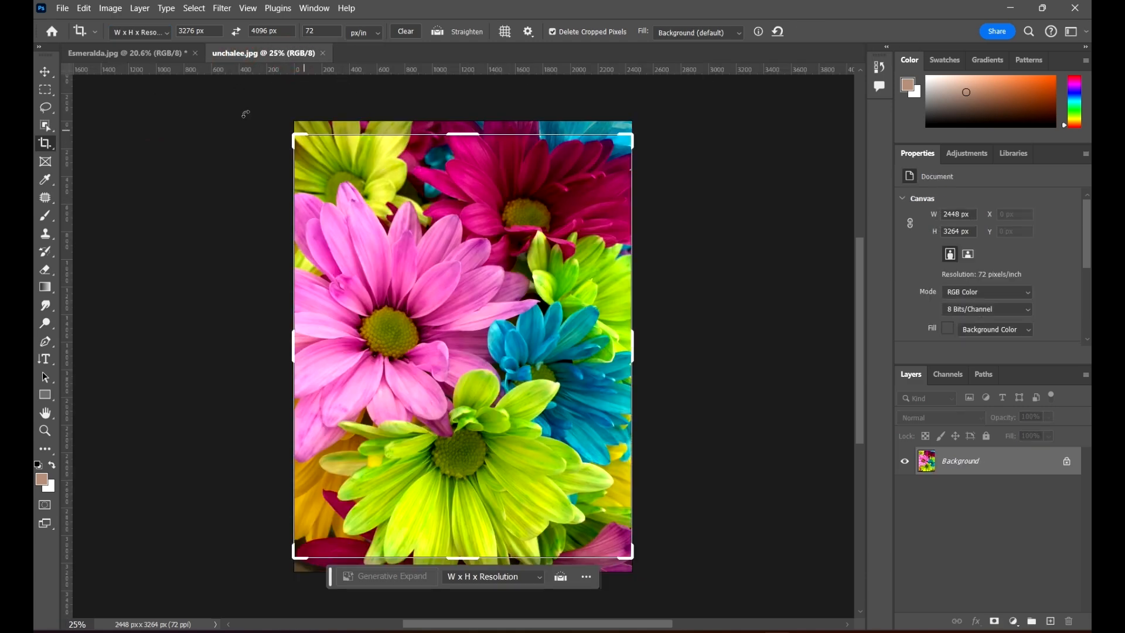
pyautogui.click(413, 243)
pyautogui.click(829, 27)
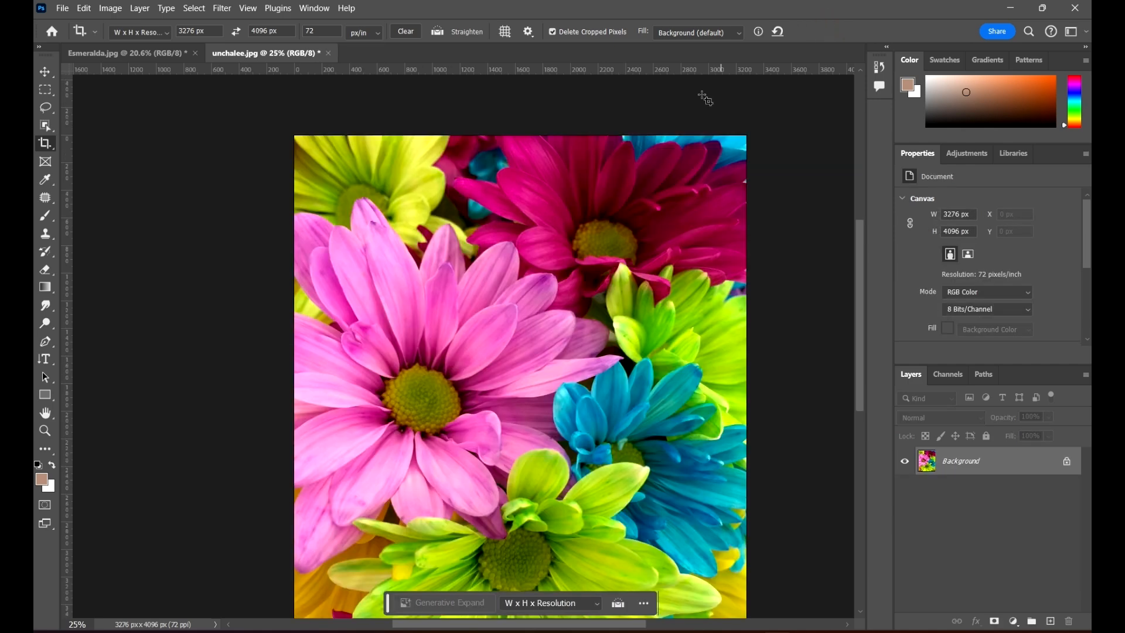
pyautogui.hotkey('ctrl', '0')
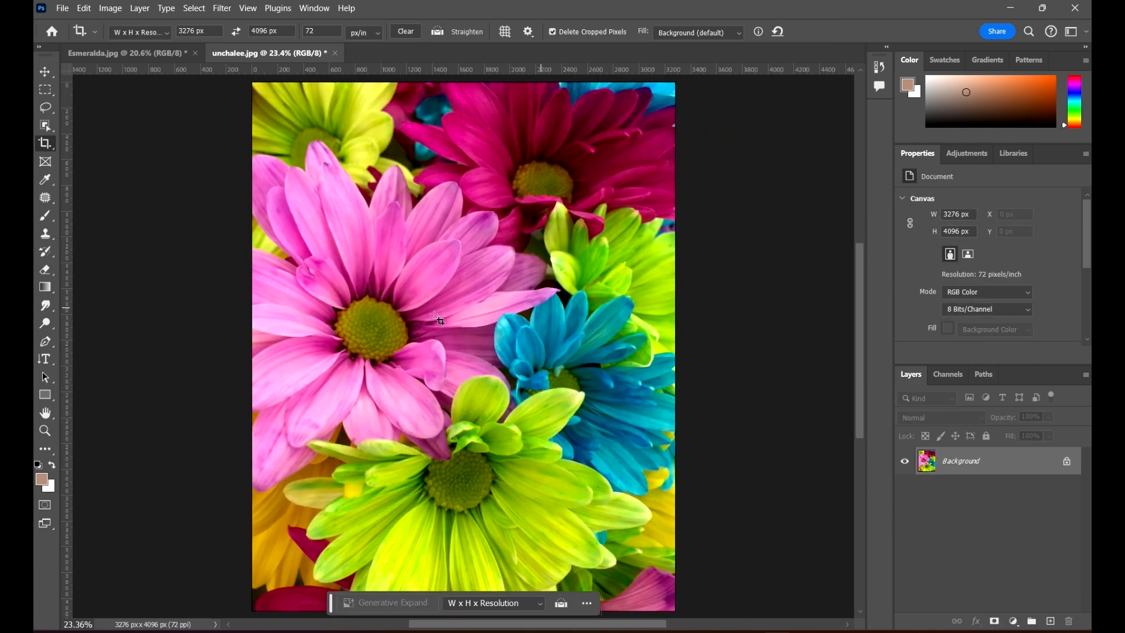
# Compare the Esmeralda.jpg and unchalee.jpg images with the Move tool active, ending on Esmeralda.jpg
pyautogui.click(126, 53)
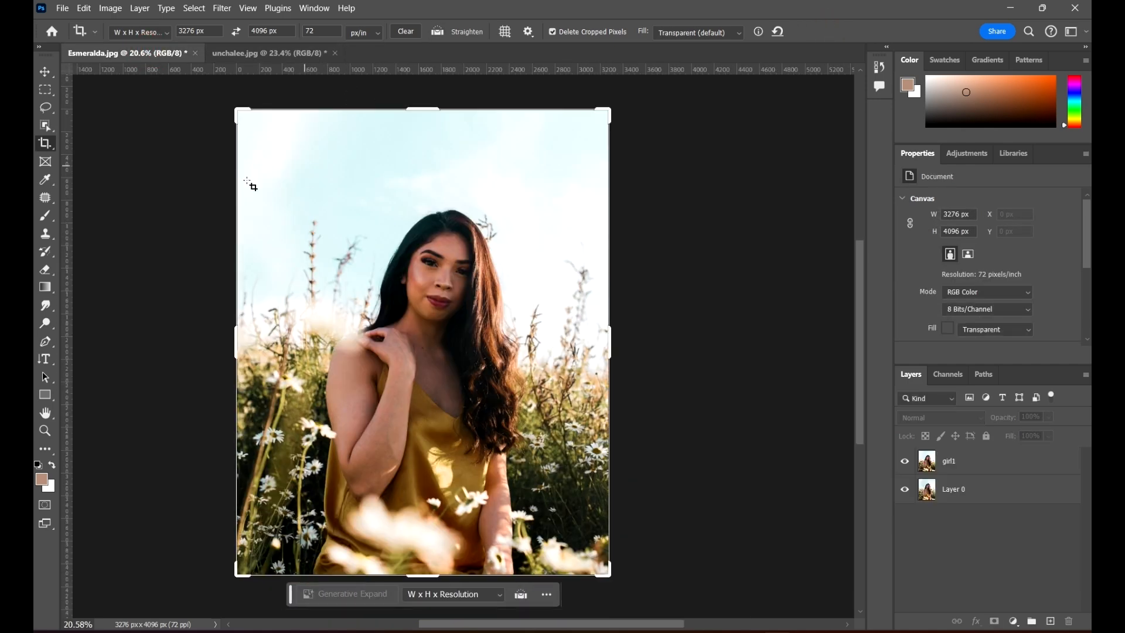
pyautogui.click(45, 71)
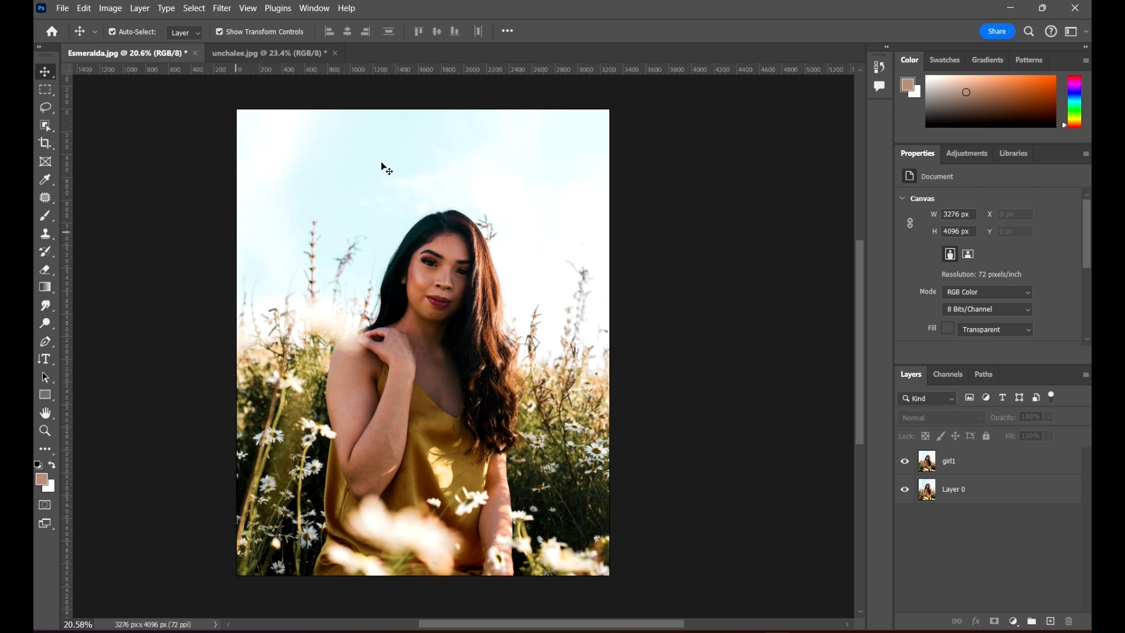
pyautogui.scroll(-1, 283, 195)
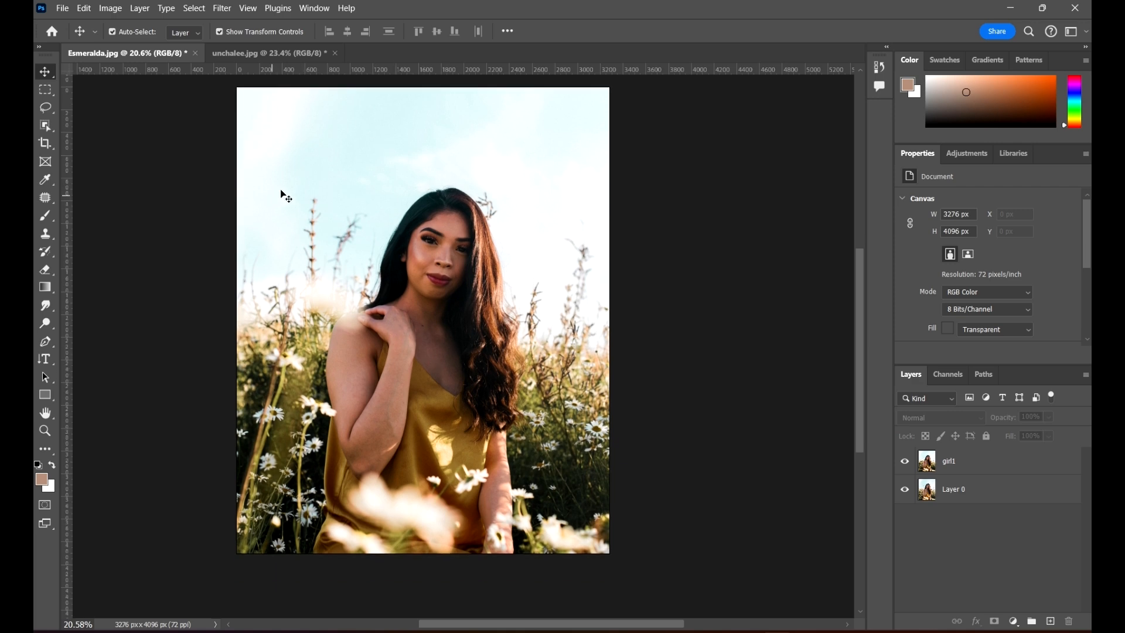
pyautogui.click(264, 53)
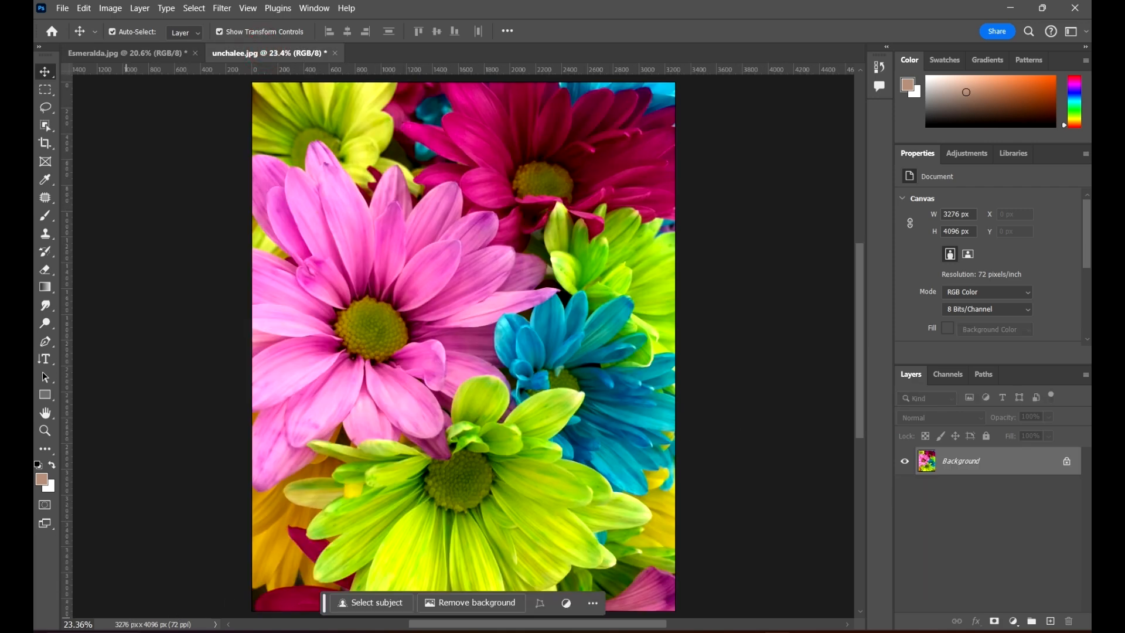
pyautogui.click(142, 53)
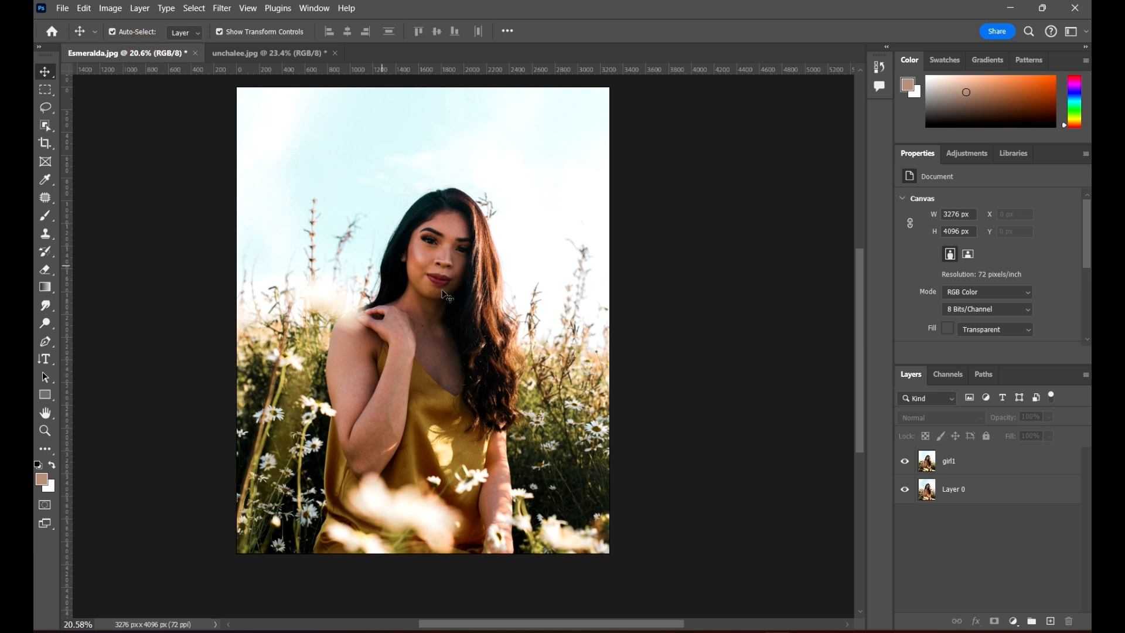
pyautogui.scroll(1, 472, 190)
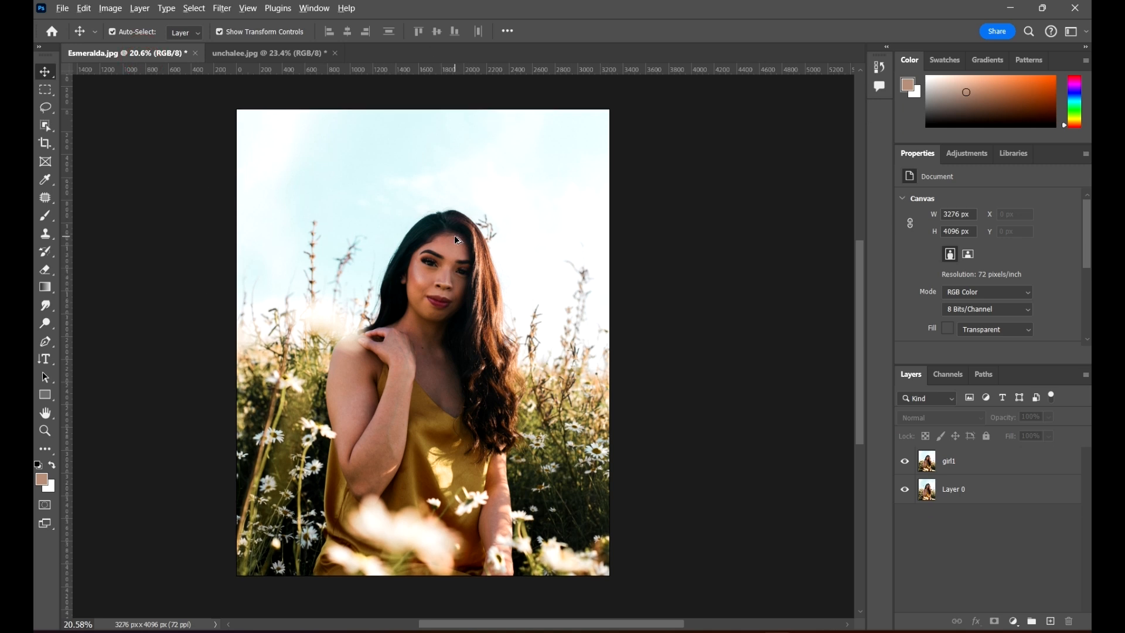
pyautogui.scroll(1, 463, 237)
# Open Apply Image for the girl1 layer of Esmeralda.jpg and set the source document to unchalee.jpg
pyautogui.click(469, 235)
pyautogui.scroll(-1, 464, 230)
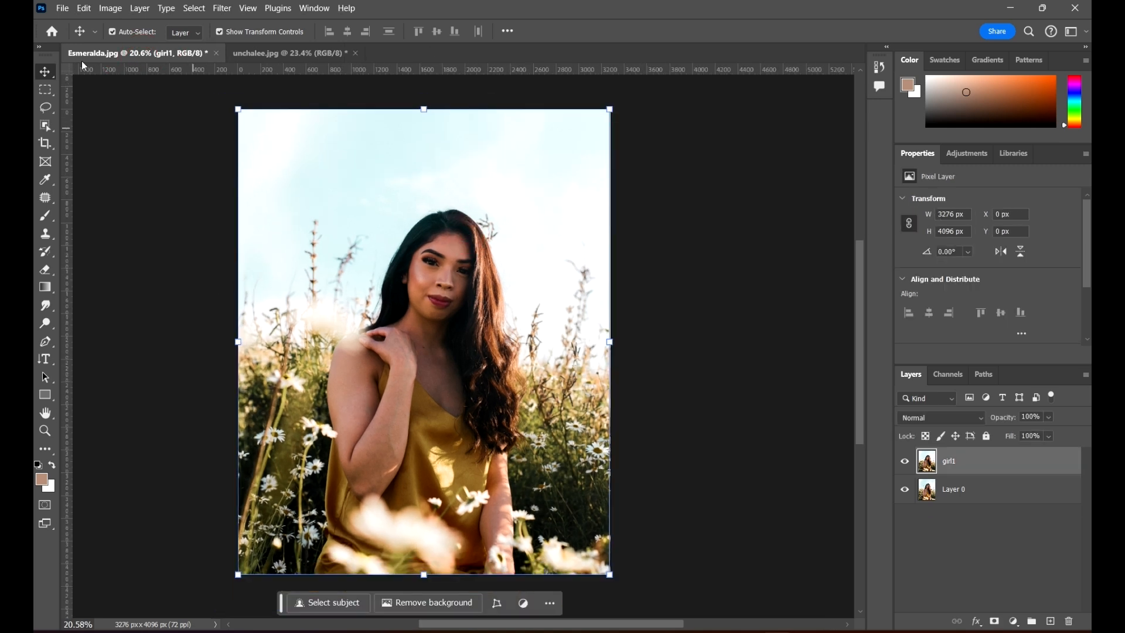
pyautogui.click(111, 8)
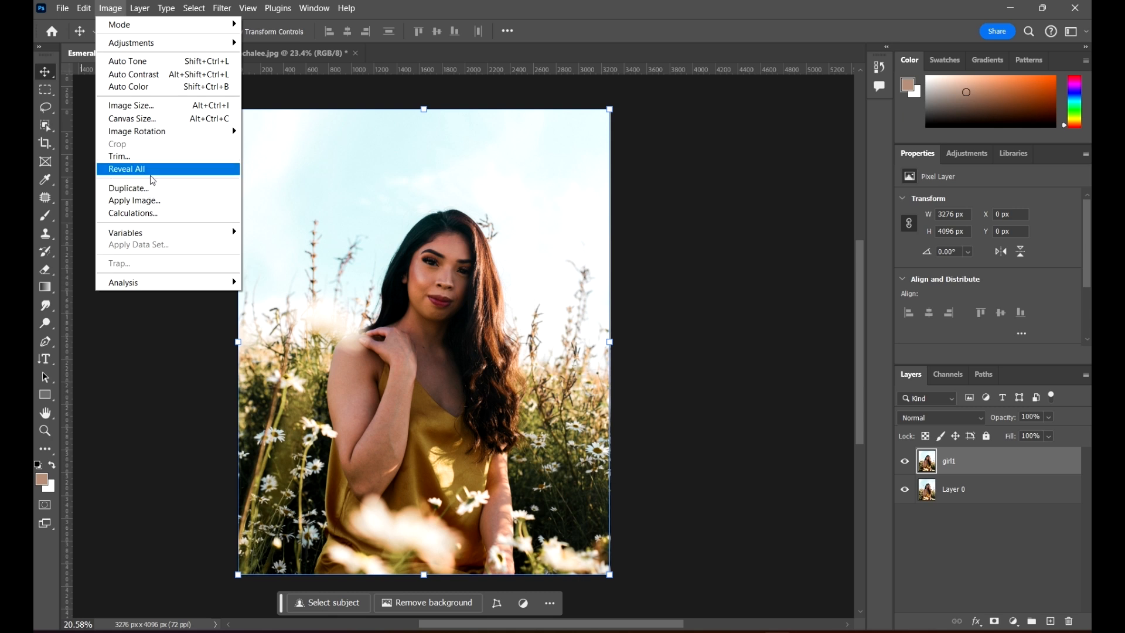
pyautogui.click(159, 203)
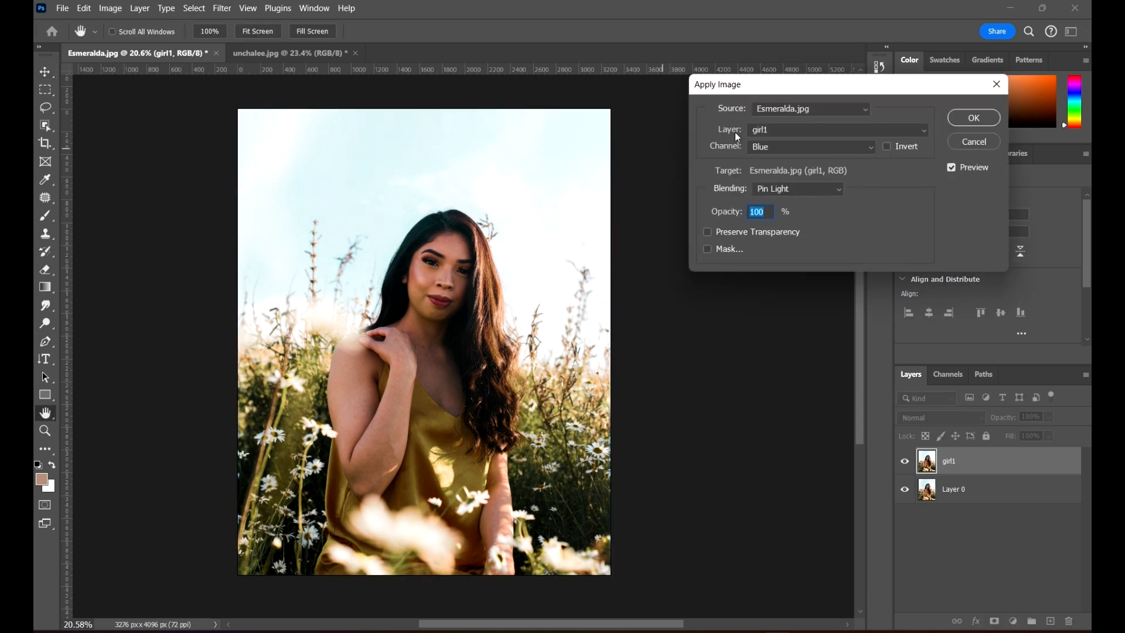
pyautogui.click(805, 111)
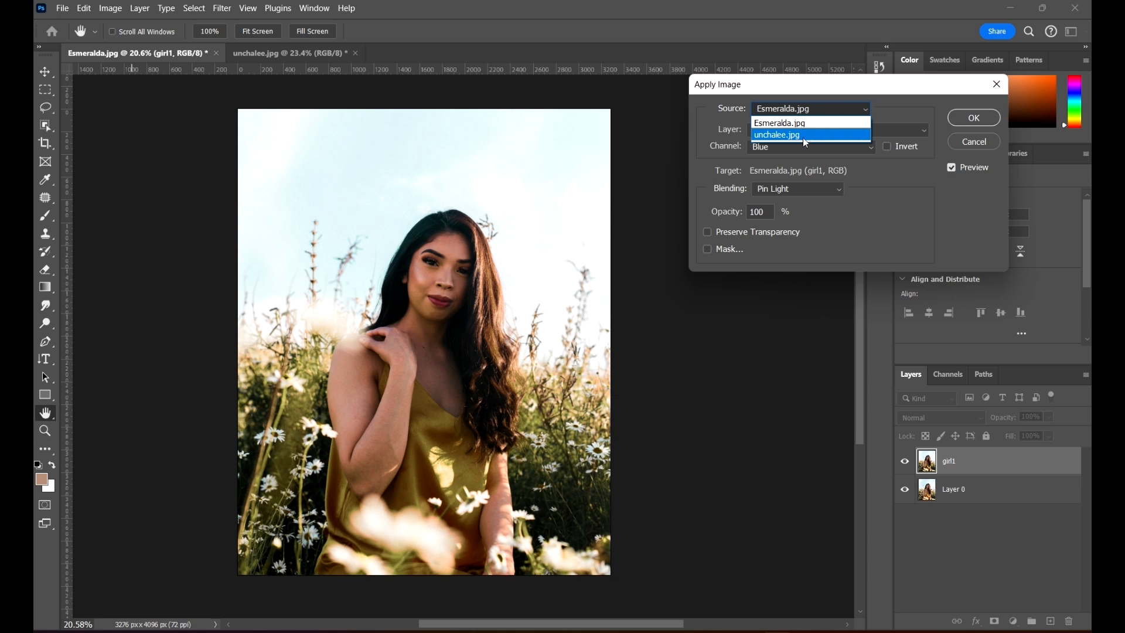
pyautogui.click(783, 135)
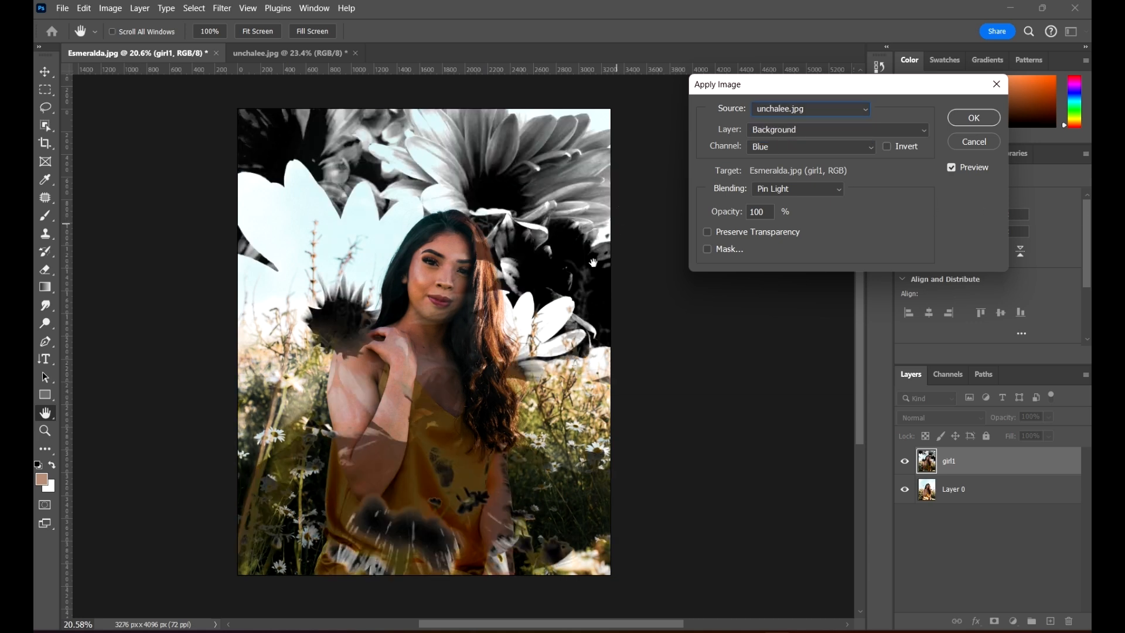
pyautogui.moveTo(818, 80); pyautogui.dragTo(774, 63)
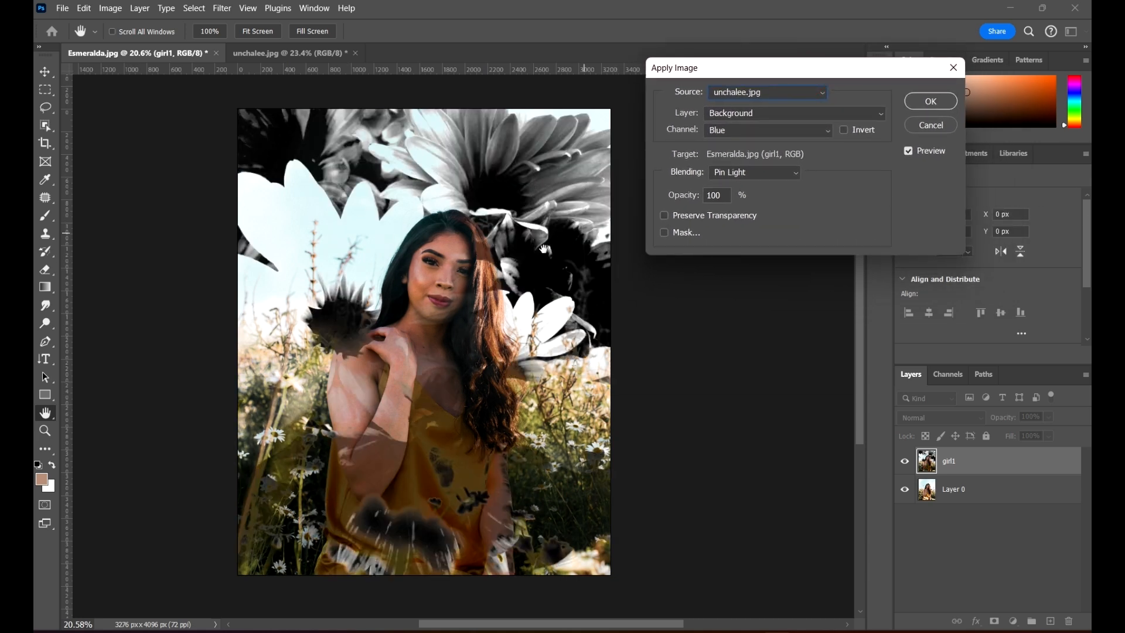
# Try the RGB, Red, Green and Blue channels of unchalee.jpg's Background layer as the Apply Image source
pyautogui.click(763, 111)
pyautogui.click(765, 111)
pyautogui.click(755, 128)
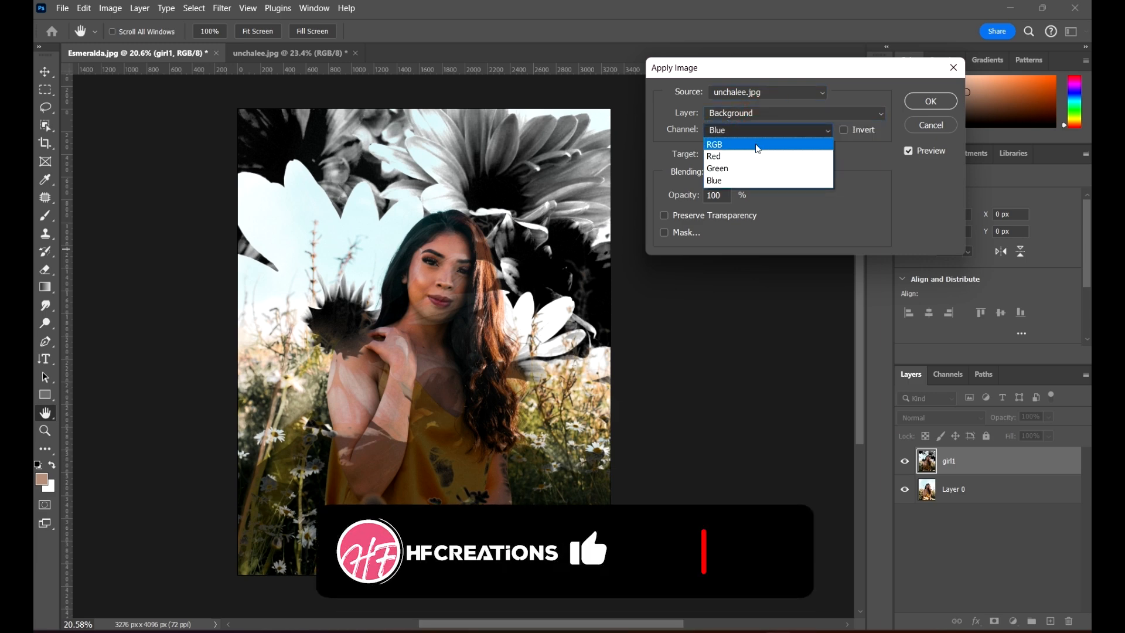
pyautogui.click(754, 143)
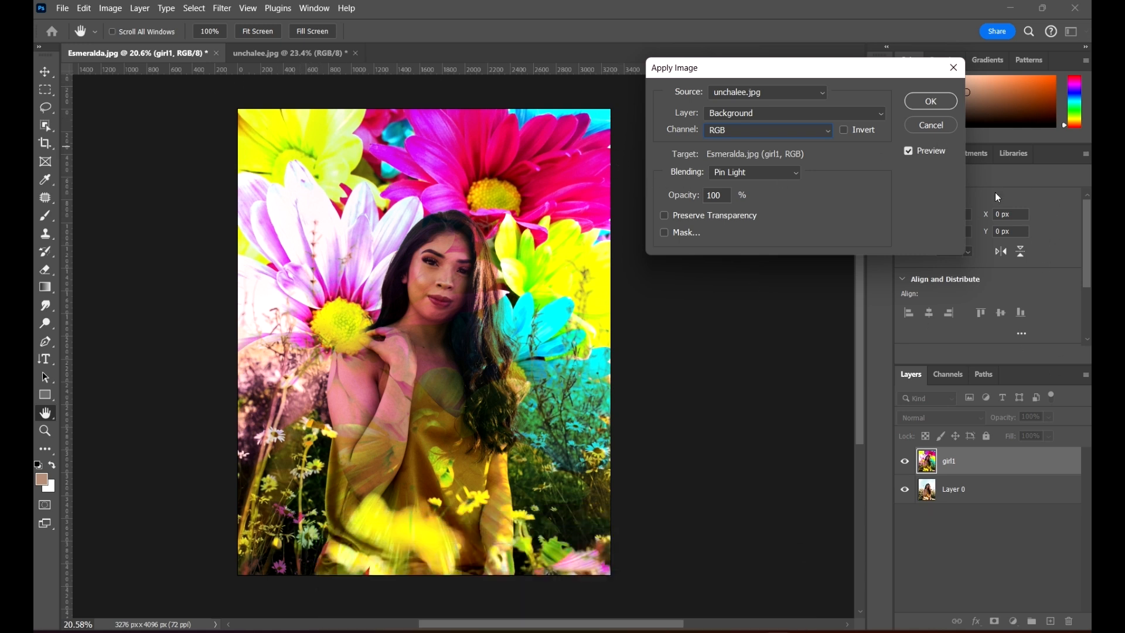
pyautogui.click(756, 133)
pyautogui.click(732, 153)
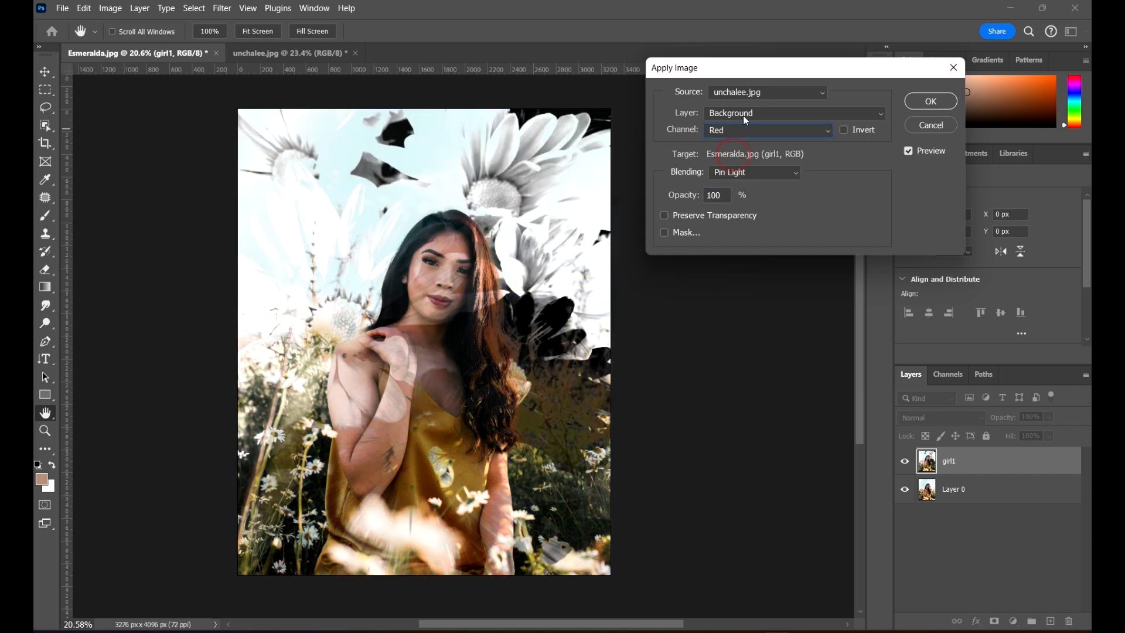
pyautogui.click(733, 127)
pyautogui.click(741, 163)
pyautogui.click(747, 128)
pyautogui.click(741, 178)
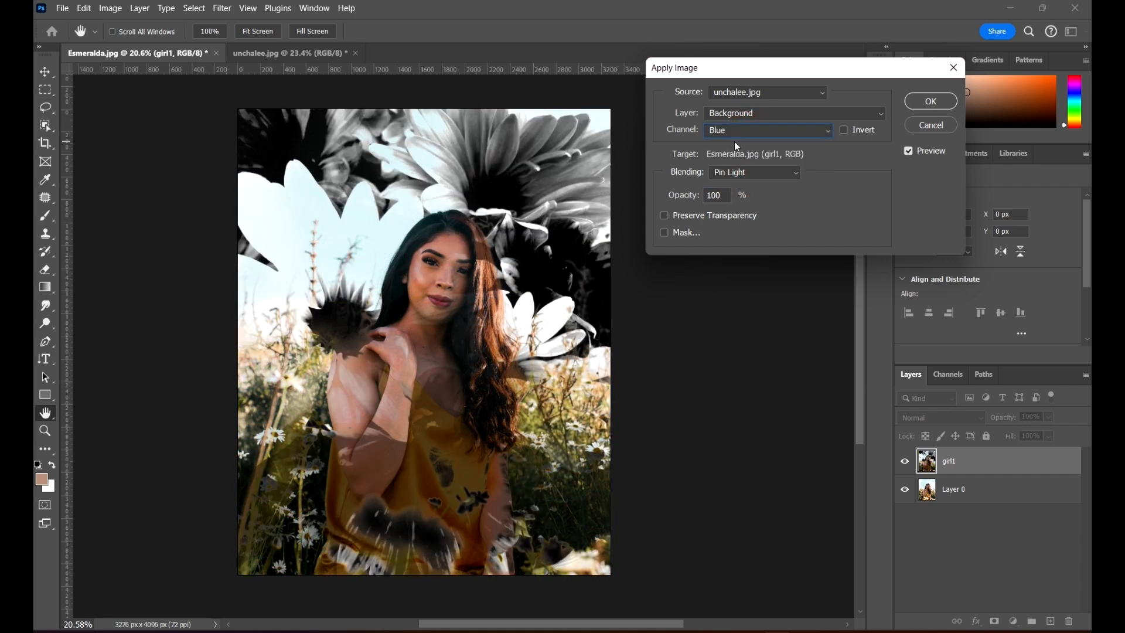
# Try blending modes for the Blue channel, including Darken, Linear Burn, Darker Color, Color Dodge and Overlay
pyautogui.click(768, 173)
pyautogui.click(736, 214)
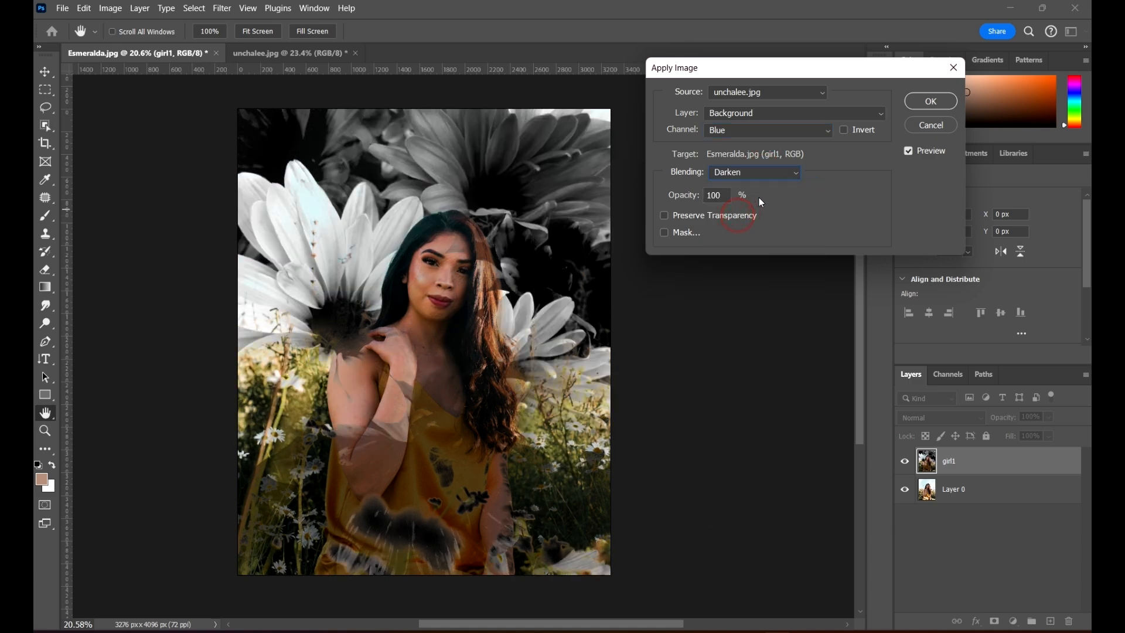
pyautogui.scroll(-3, 764, 178)
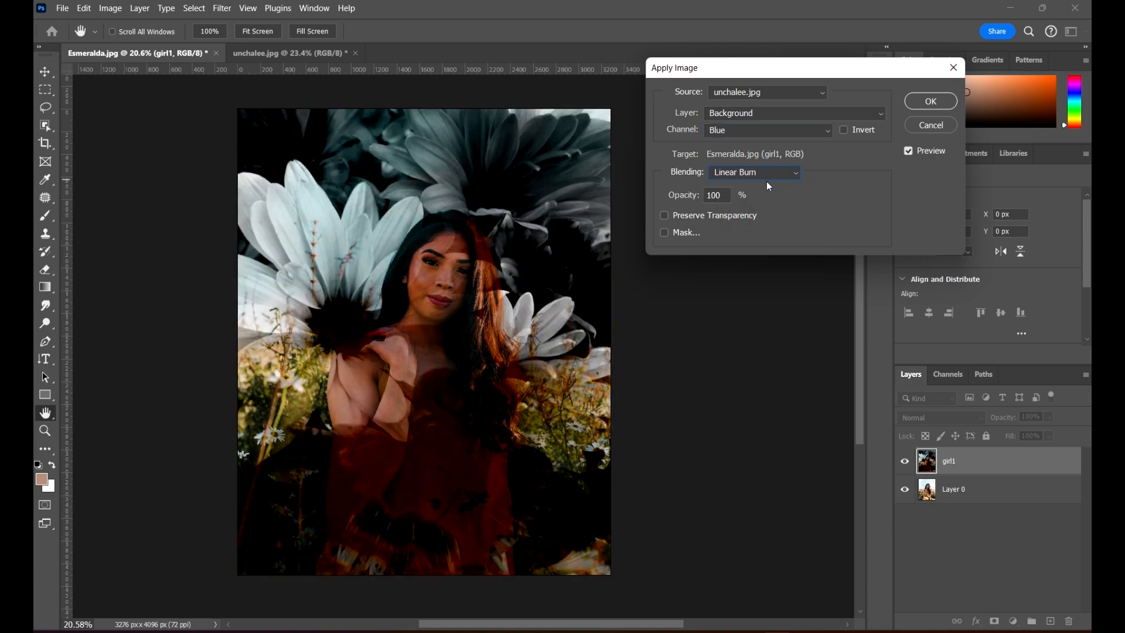
pyautogui.scroll(-1, 765, 177)
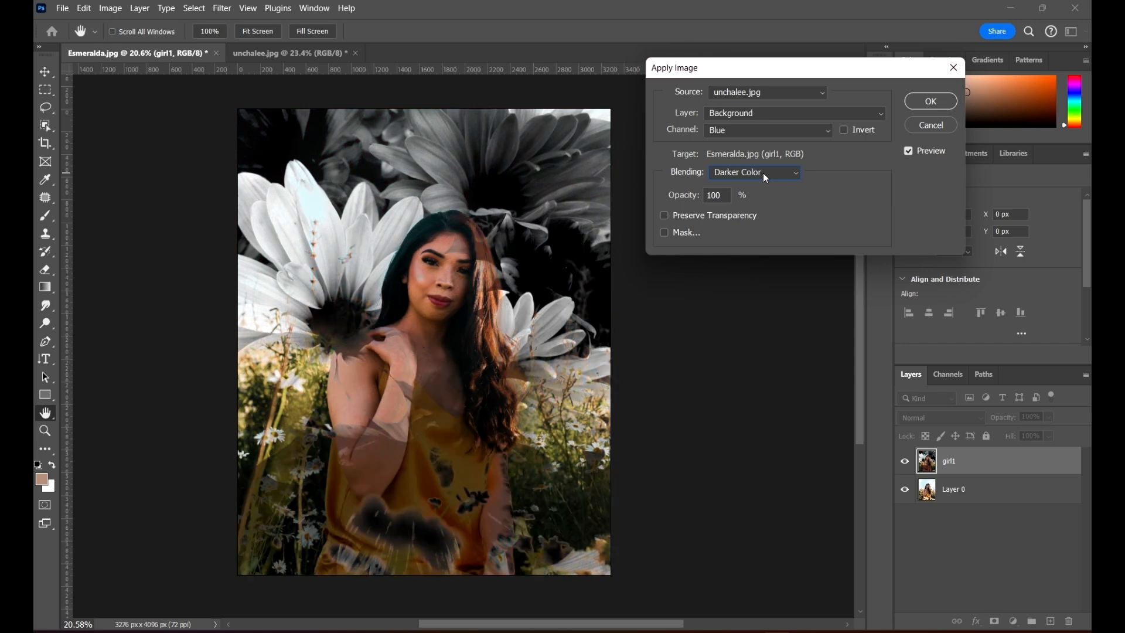
pyautogui.scroll(-3, 763, 174)
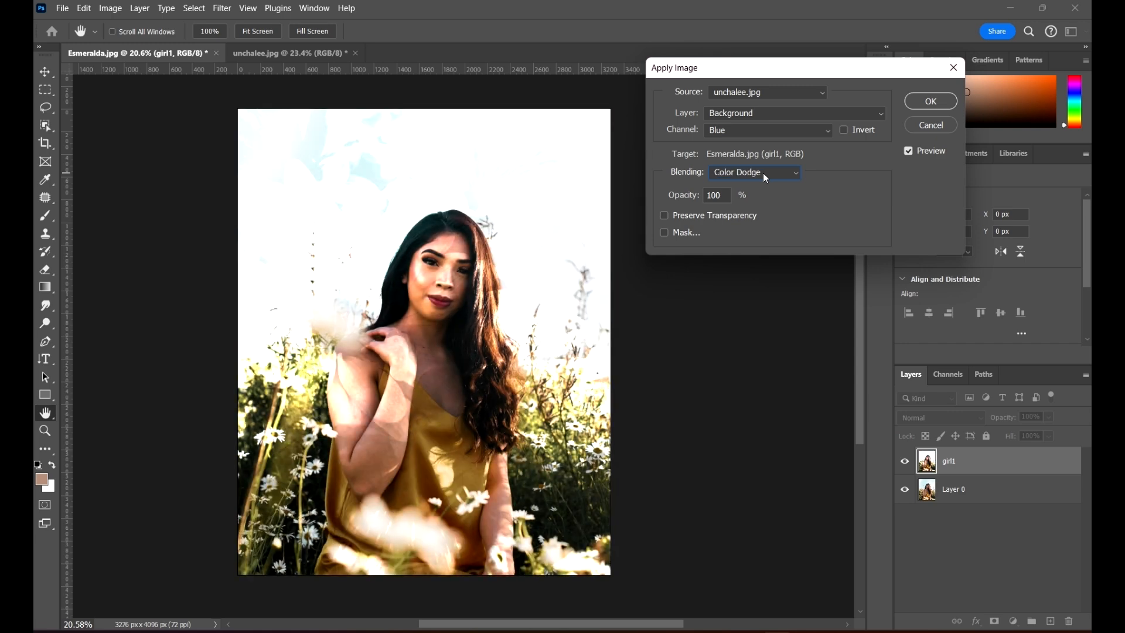
pyautogui.scroll(-4, 763, 174)
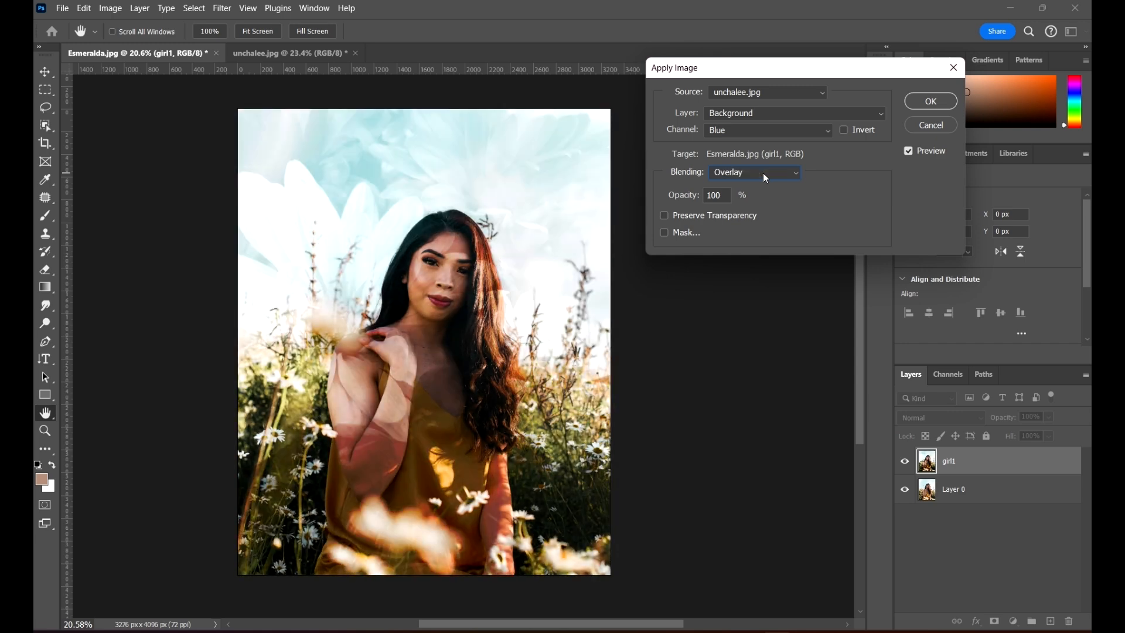
pyautogui.scroll(1, 763, 173)
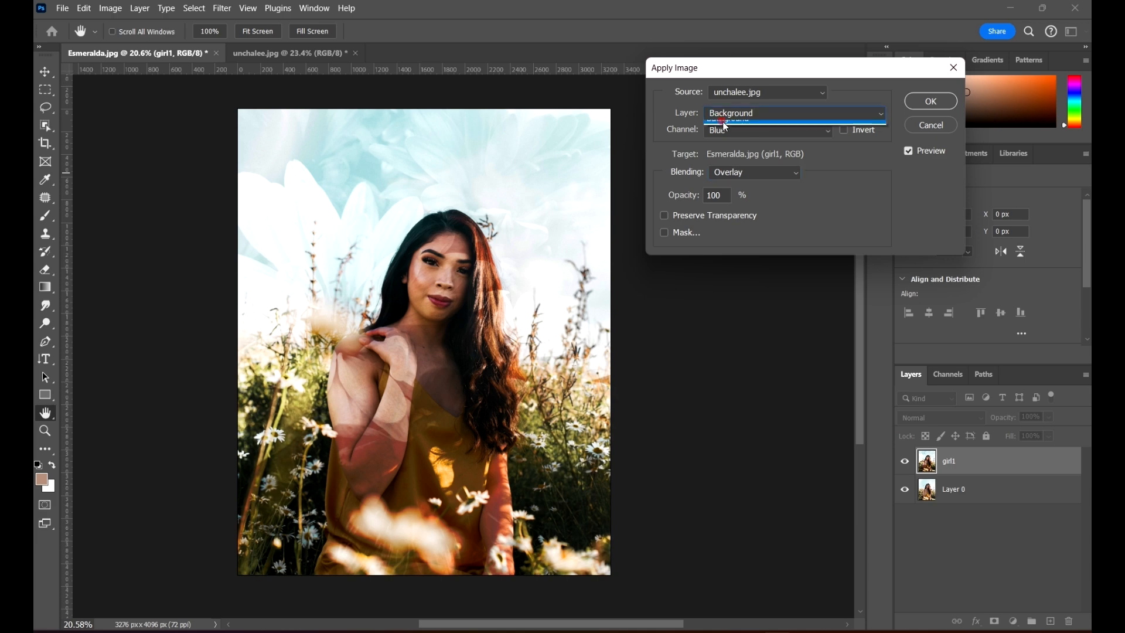
# Set the Apply Image source to the Background layer's RGB channel
pyautogui.click(737, 118)
pyautogui.click(732, 131)
pyautogui.click(732, 133)
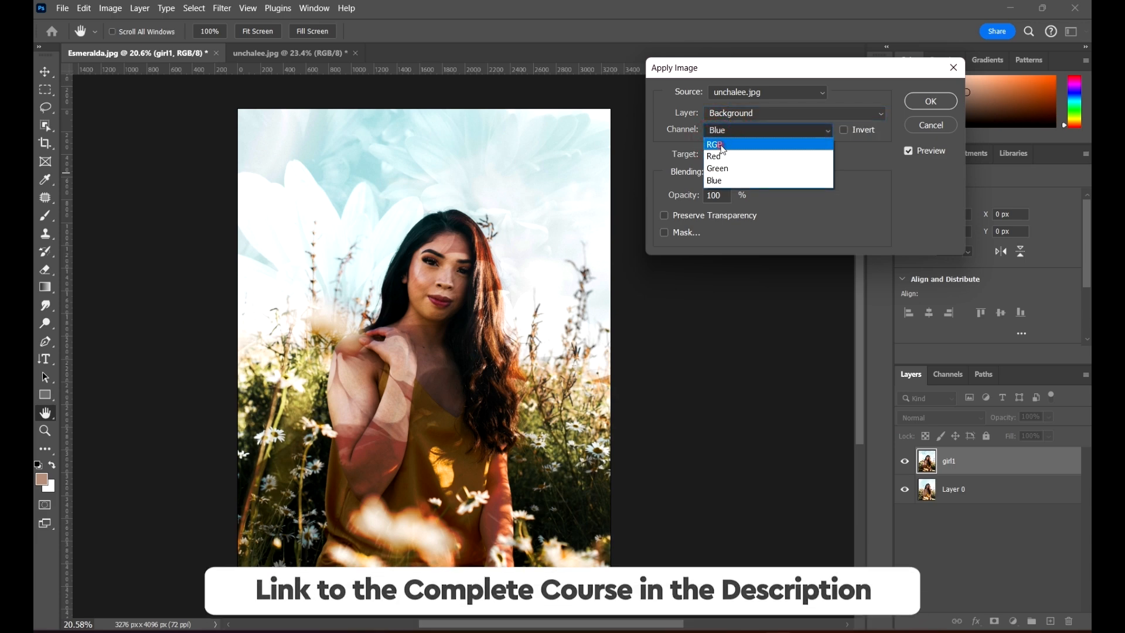
pyautogui.click(729, 144)
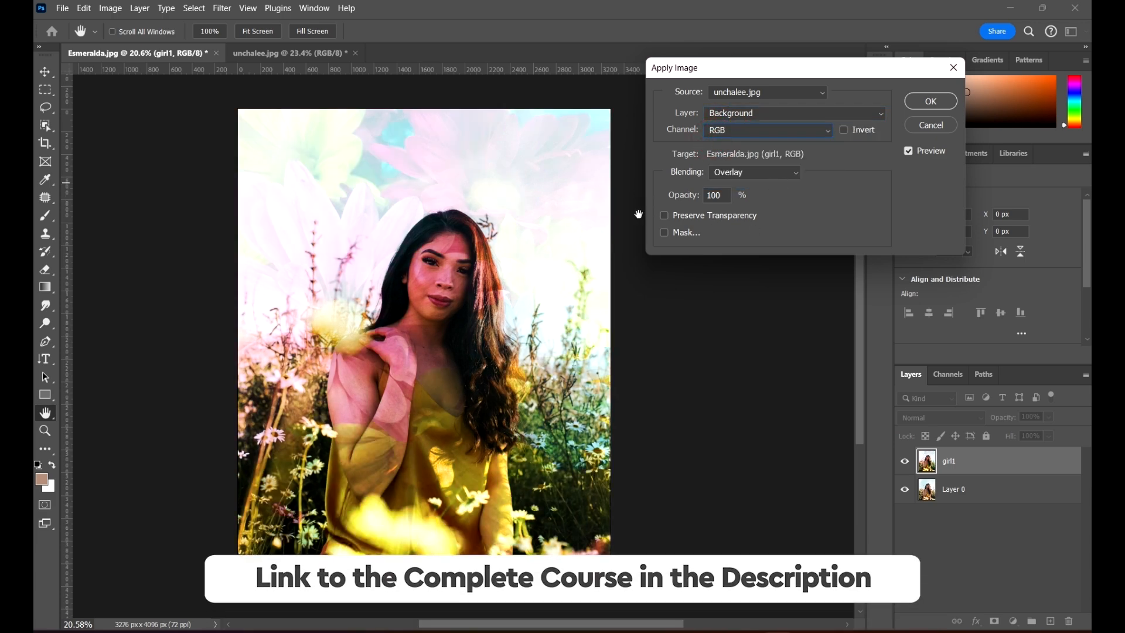
# Try Multiply blending for the RGB channel, and set the blending mode to Darken
pyautogui.click(758, 171)
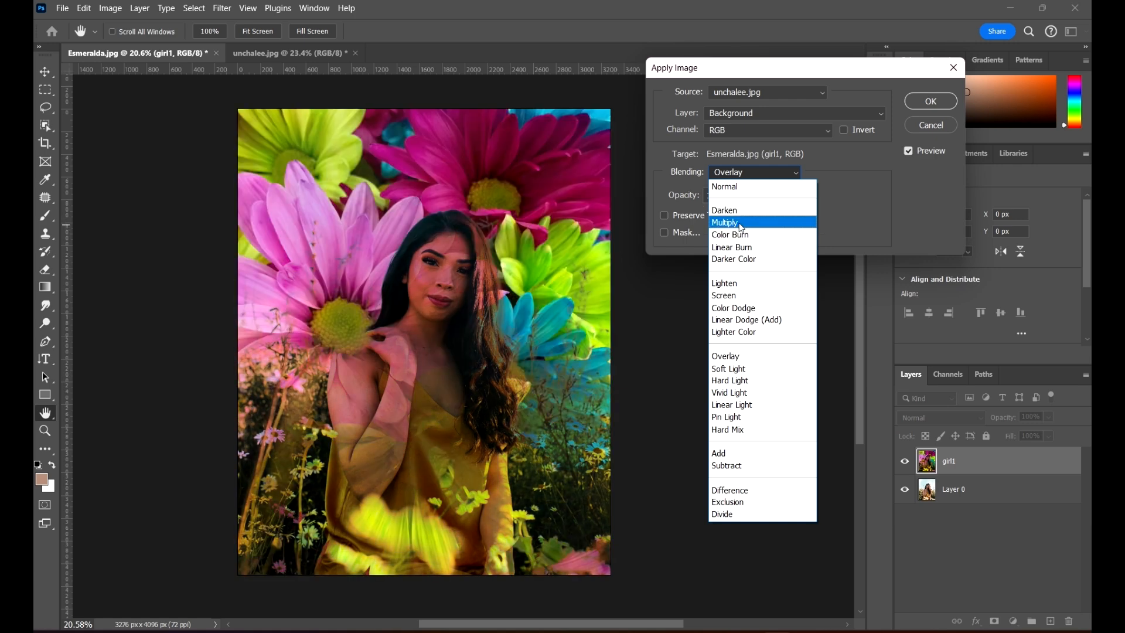
pyautogui.click(740, 225)
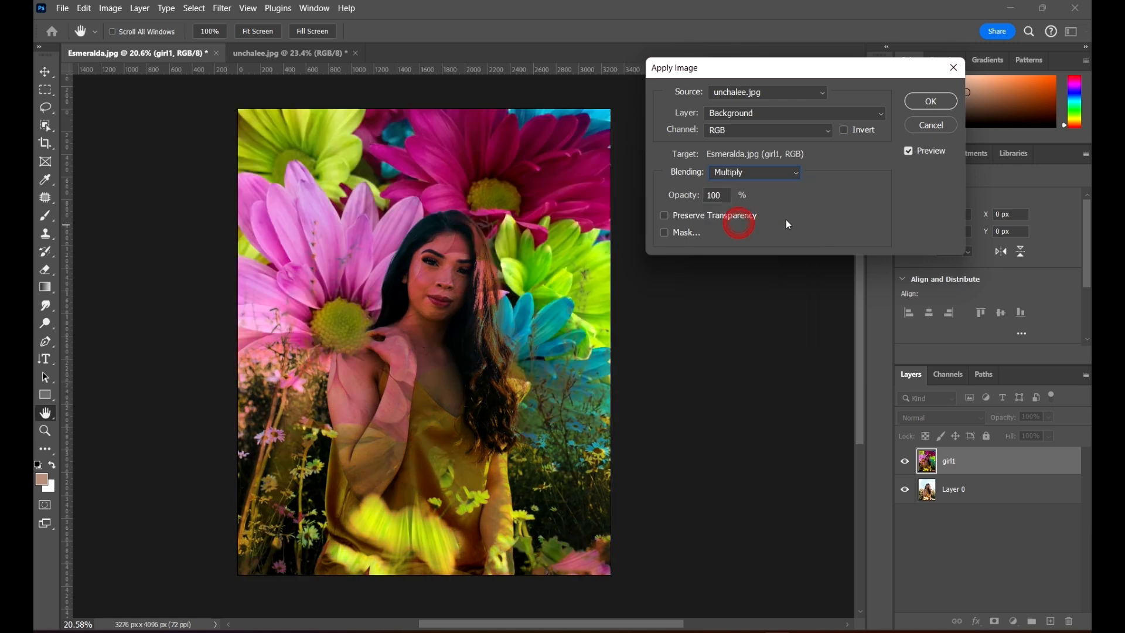
pyautogui.click(760, 177)
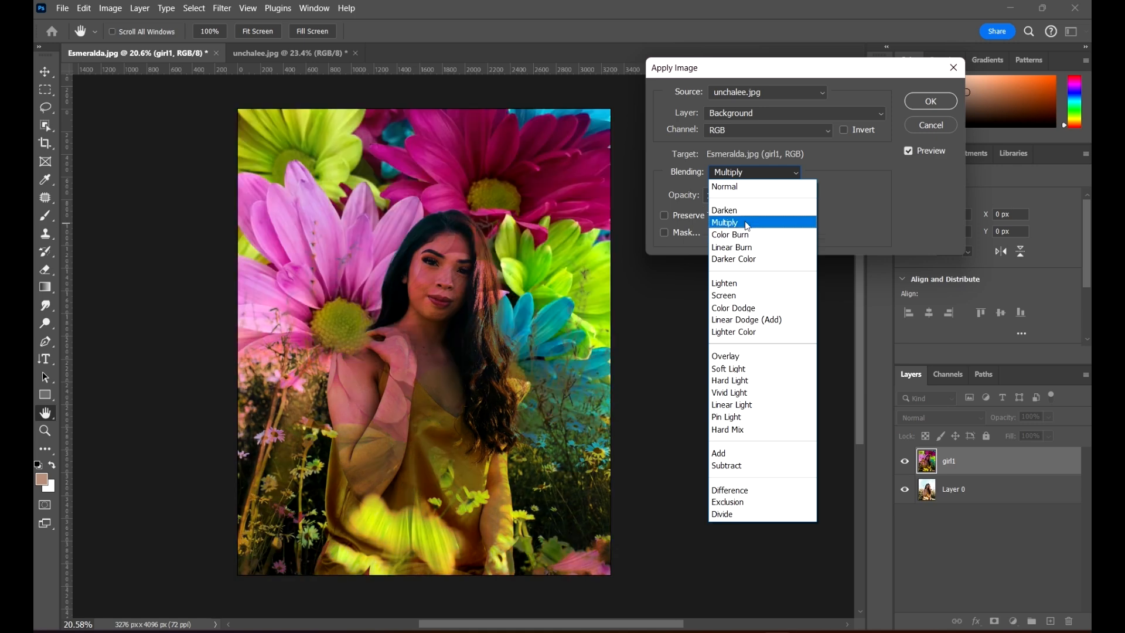
pyautogui.click(745, 209)
pyautogui.click(882, 196)
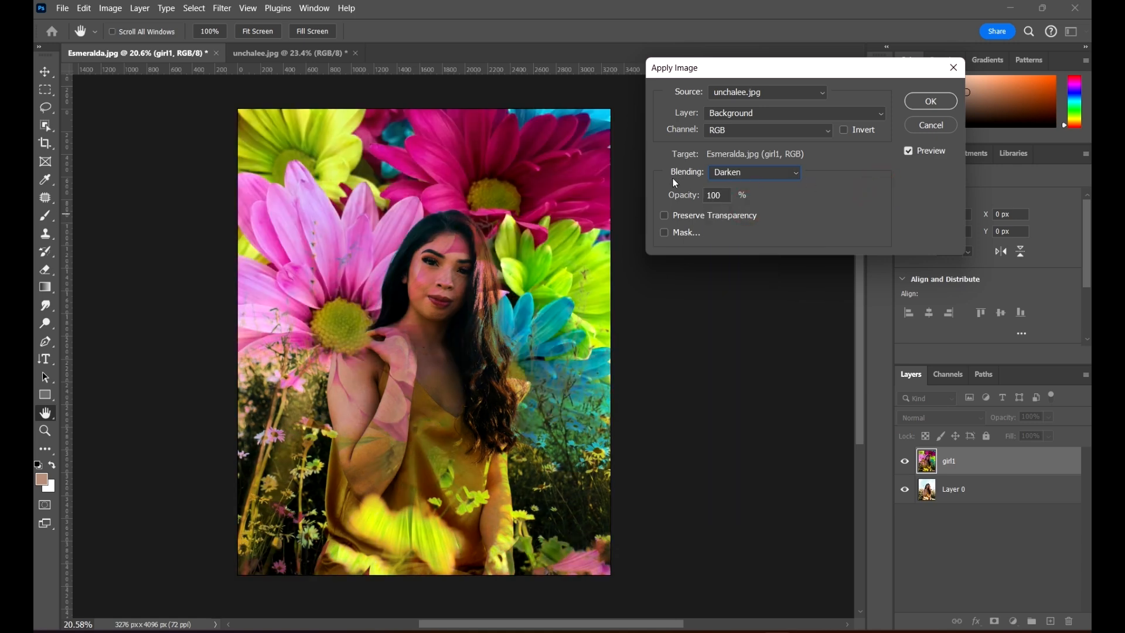
# Enable the Apply Image mask and set the blend opacity to 89%
pyautogui.click(674, 234)
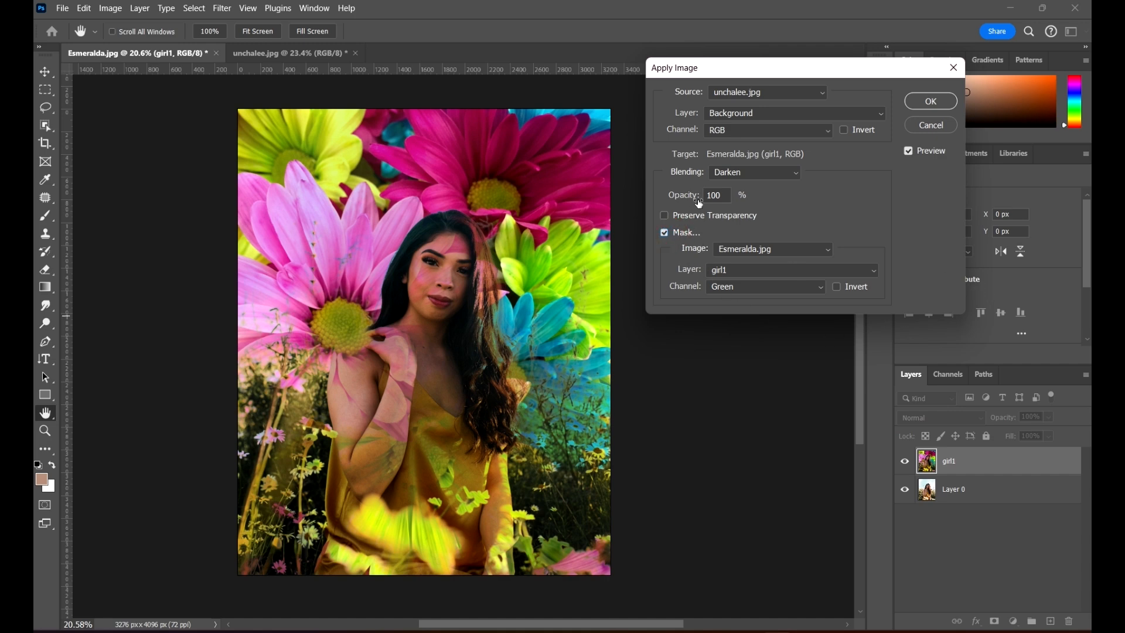
pyautogui.moveTo(684, 195)
pyautogui.mouseDown()
pyautogui.moveTo(644, 202)
pyautogui.moveTo(700, 201)
pyautogui.mouseUp()
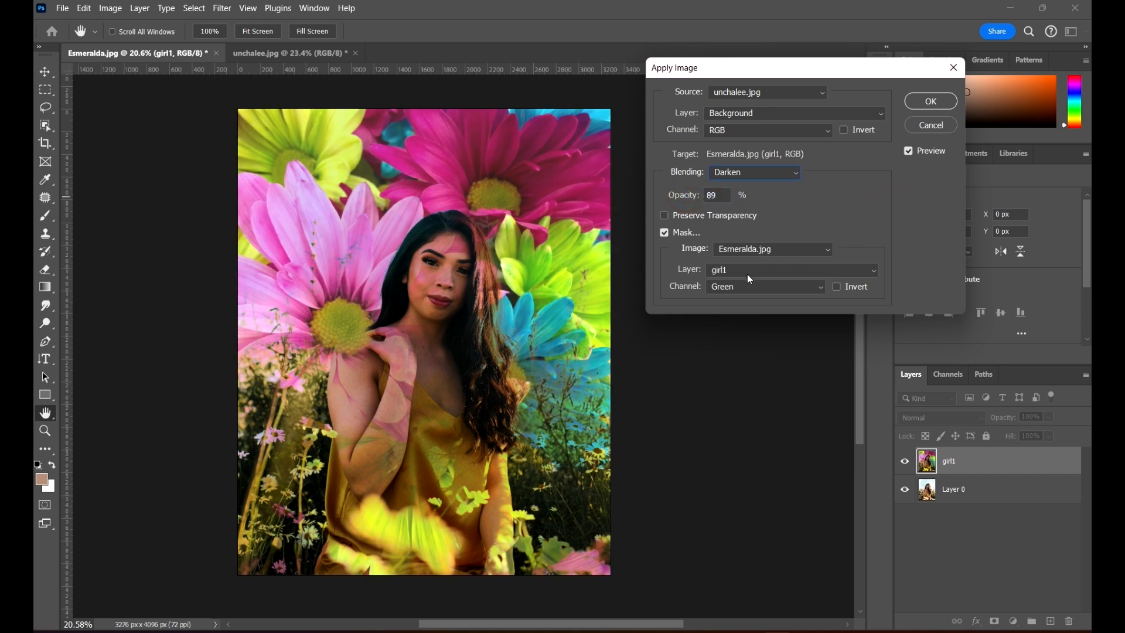
# Try Gray, Red, Green and Transparency as the Apply Image mask channel
pyautogui.click(750, 255)
pyautogui.click(726, 287)
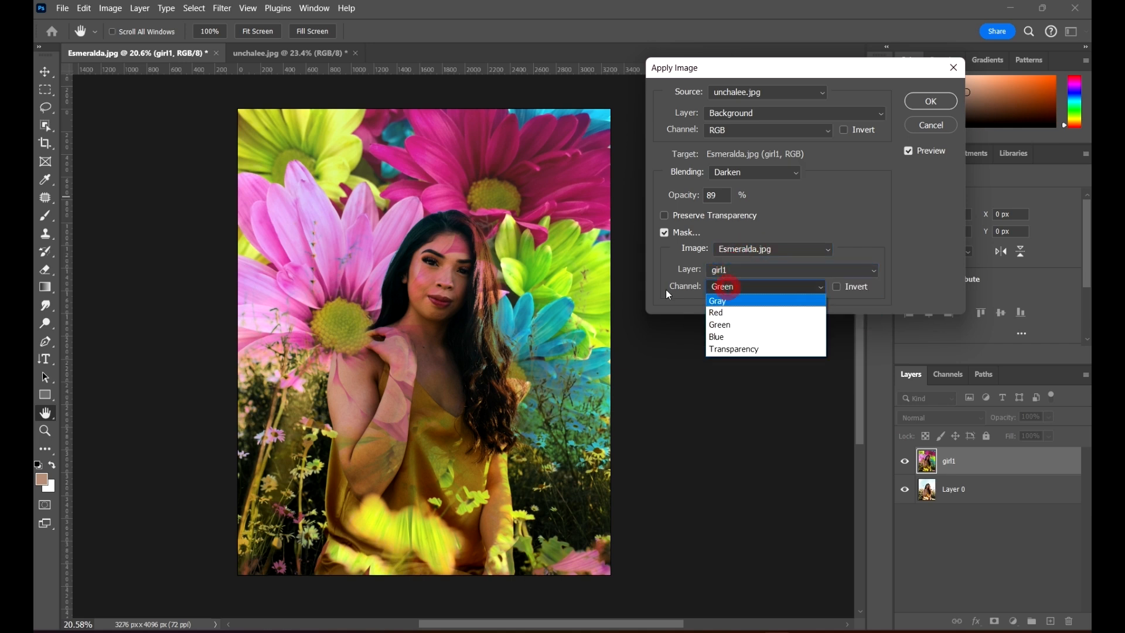
pyautogui.click(741, 301)
pyautogui.click(741, 292)
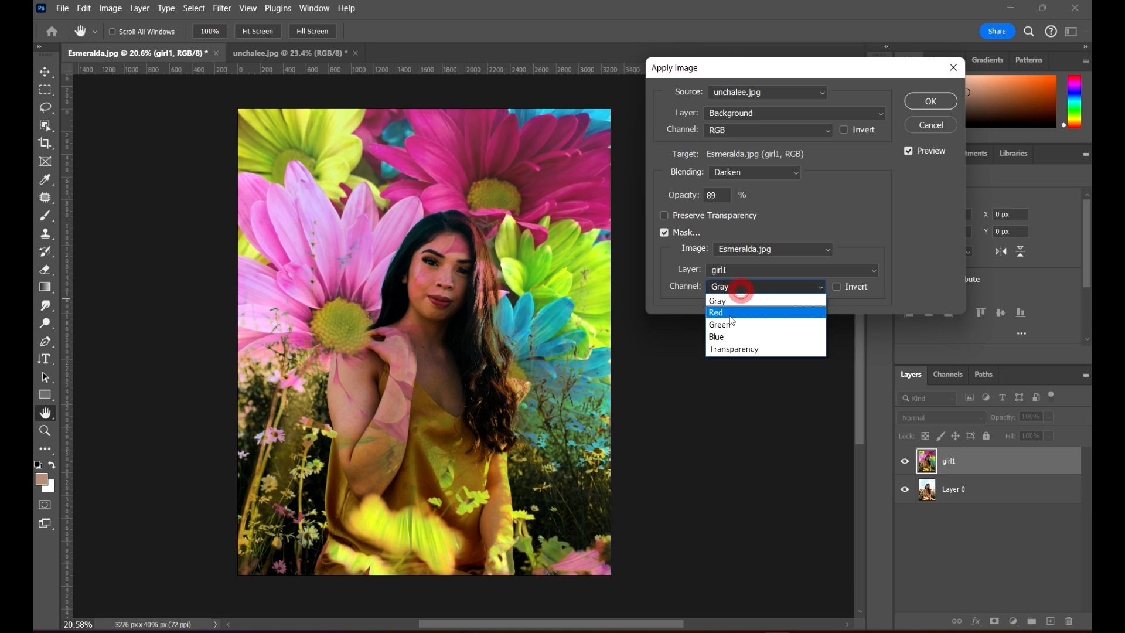
pyautogui.click(737, 309)
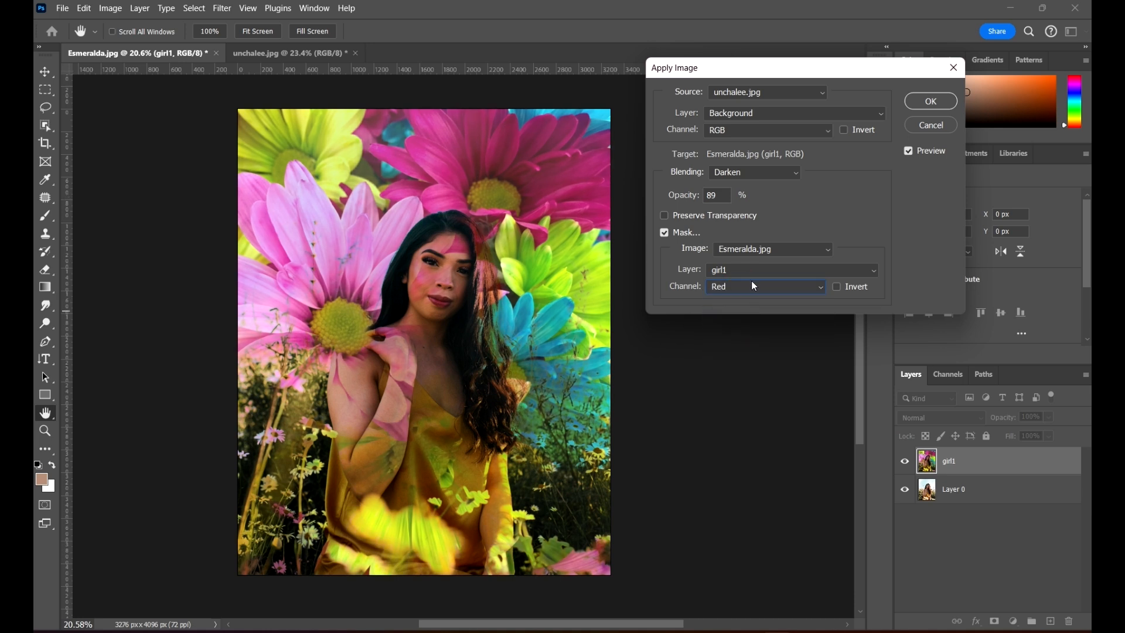
pyautogui.click(742, 285)
pyautogui.click(724, 324)
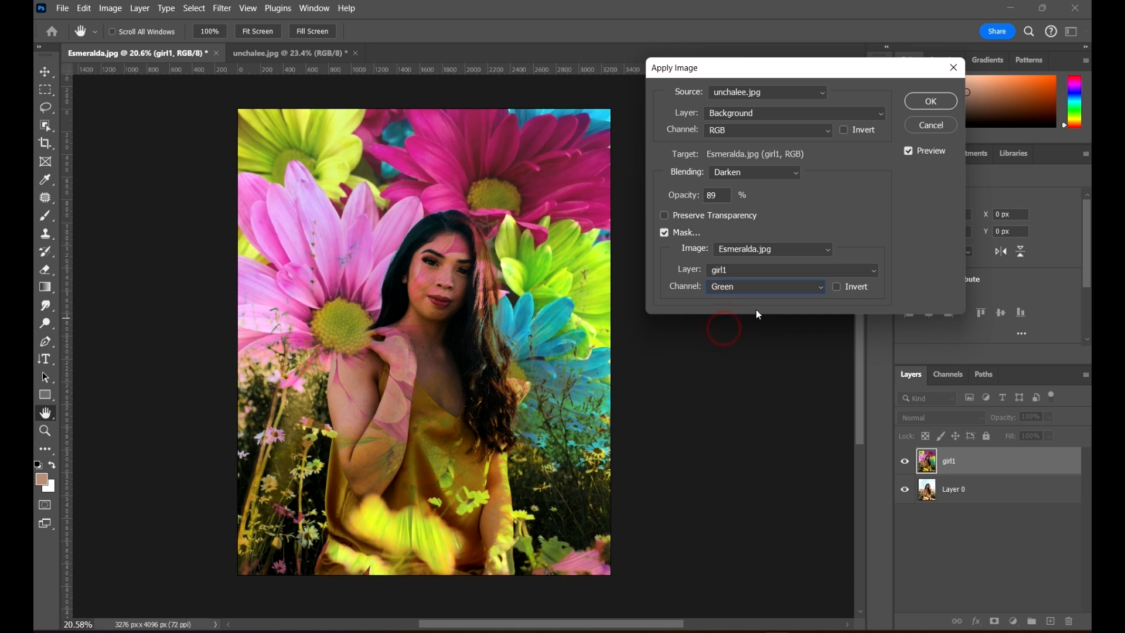
pyautogui.click(755, 292)
pyautogui.click(743, 347)
# Set the mask channel to Blue, leaving girl1 as the mask layer
pyautogui.click(753, 272)
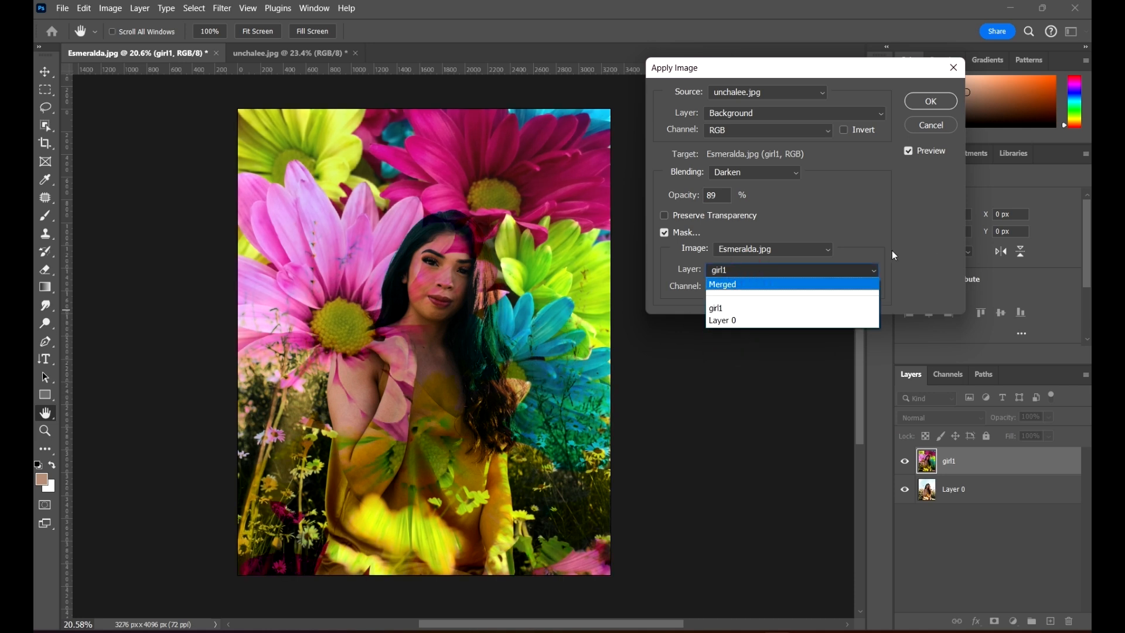
pyautogui.click(934, 257)
pyautogui.click(763, 290)
pyautogui.click(740, 336)
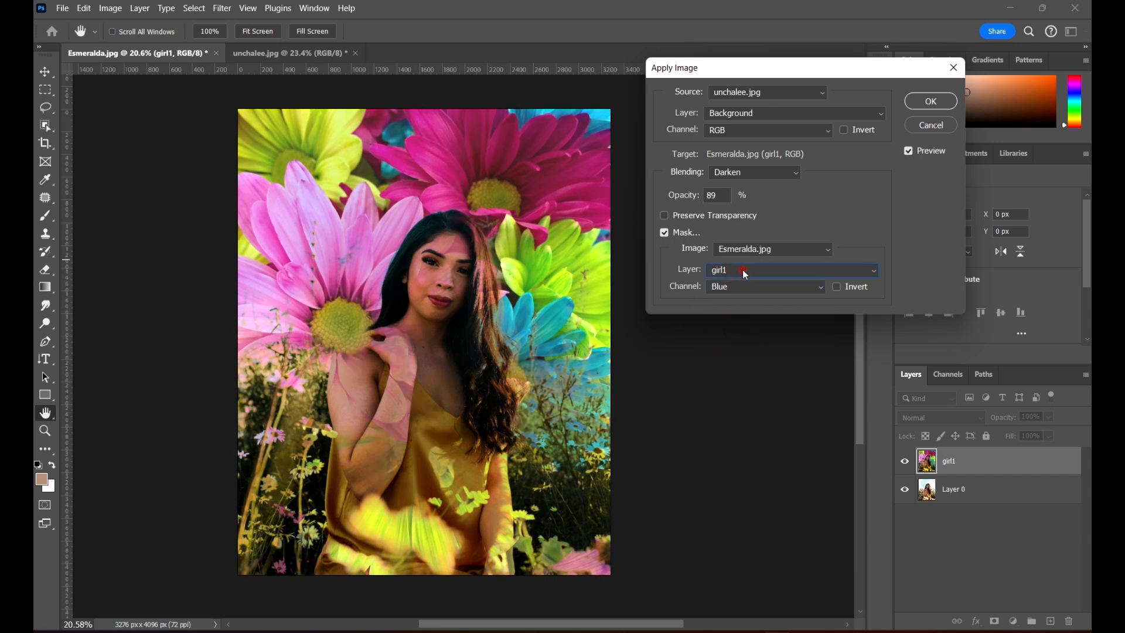
# Try unchalee.jpg as the mask image, and set the mask image to Esmeralda.jpg with its Merged layer
pyautogui.click(757, 250)
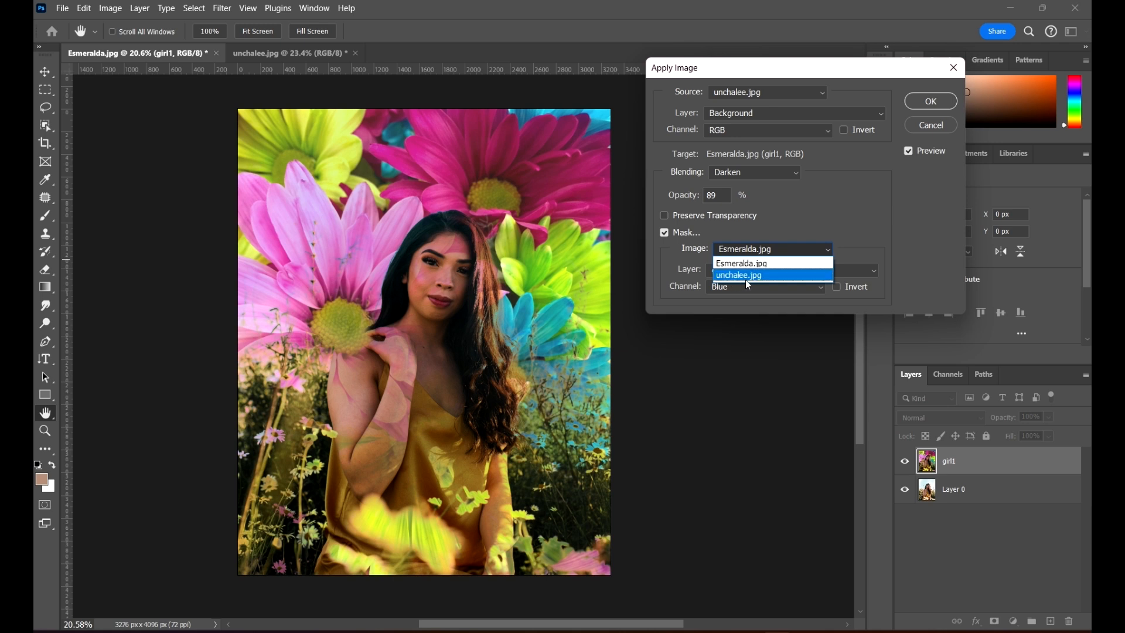
pyautogui.click(752, 276)
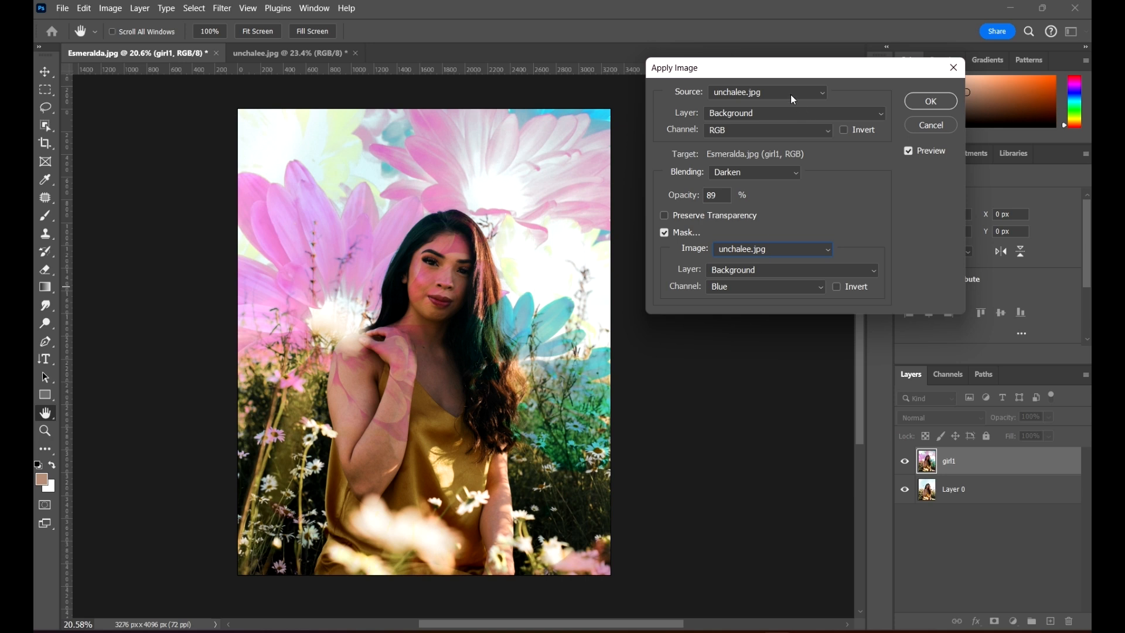
pyautogui.click(757, 250)
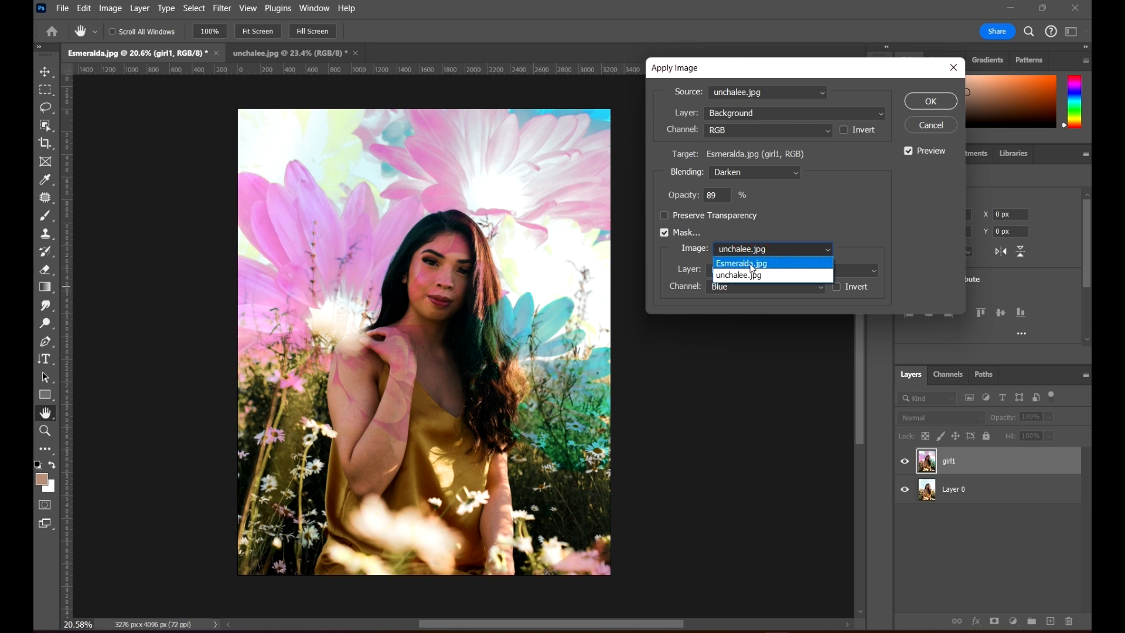
pyautogui.click(741, 265)
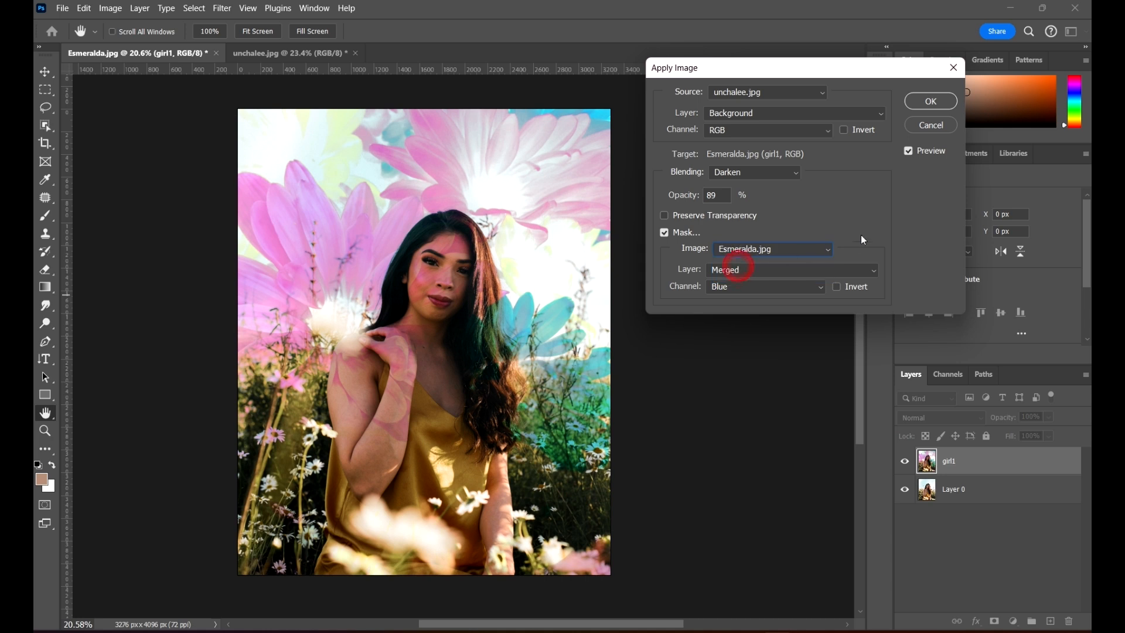
# Set the Apply Image opacity to 83% and apply the blend to the girl1 layer
pyautogui.moveTo(784, 77); pyautogui.dragTo(830, 93)
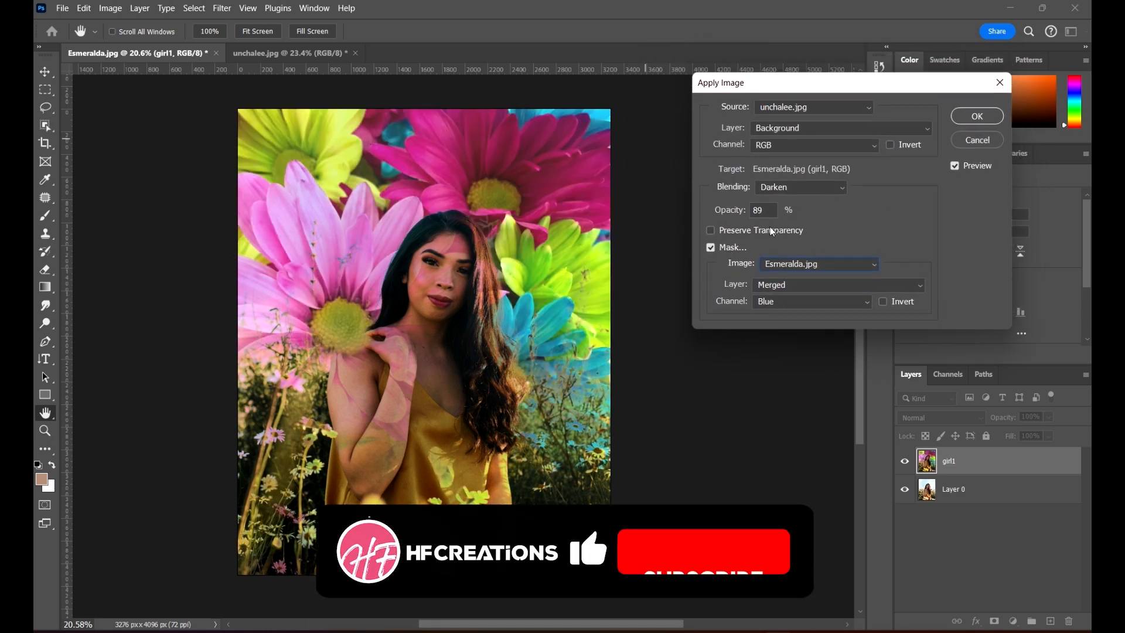
pyautogui.moveTo(735, 214)
pyautogui.mouseDown()
pyautogui.moveTo(710, 212)
pyautogui.moveTo(737, 213)
pyautogui.mouseUp()
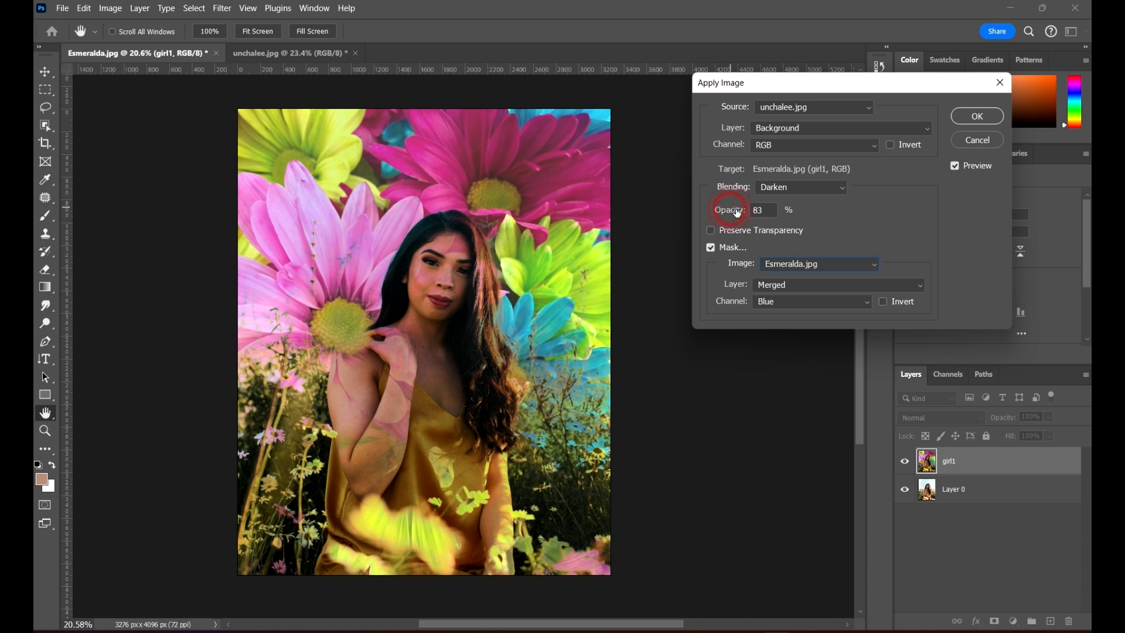
pyautogui.moveTo(786, 94); pyautogui.dragTo(812, 84)
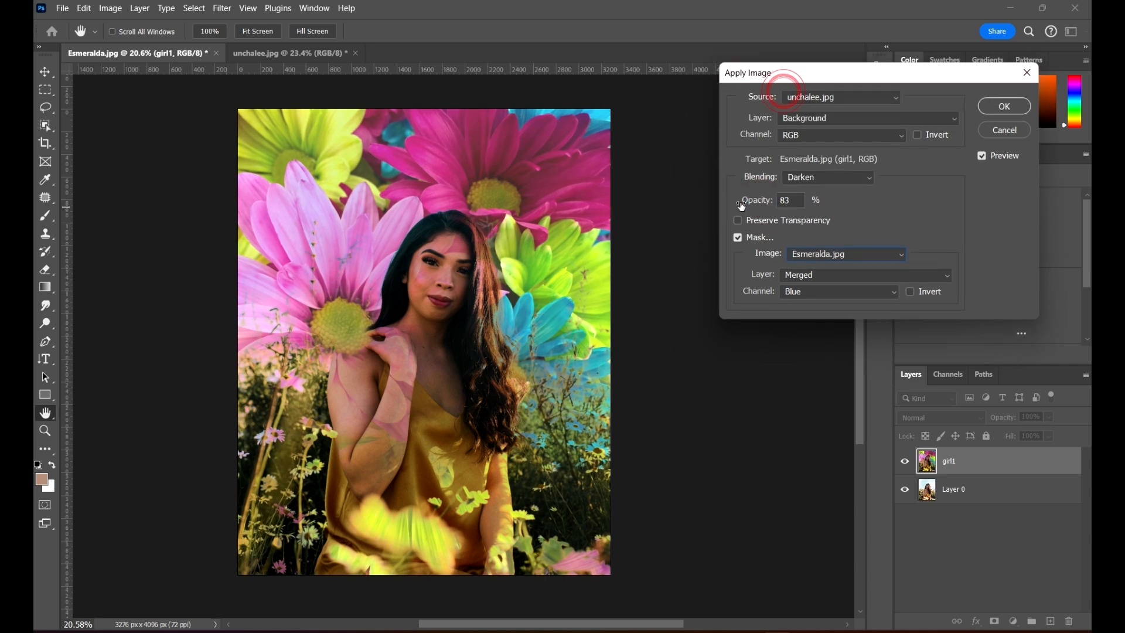
pyautogui.doubleClick(788, 200)
pyautogui.moveTo(807, 86); pyautogui.dragTo(793, 82)
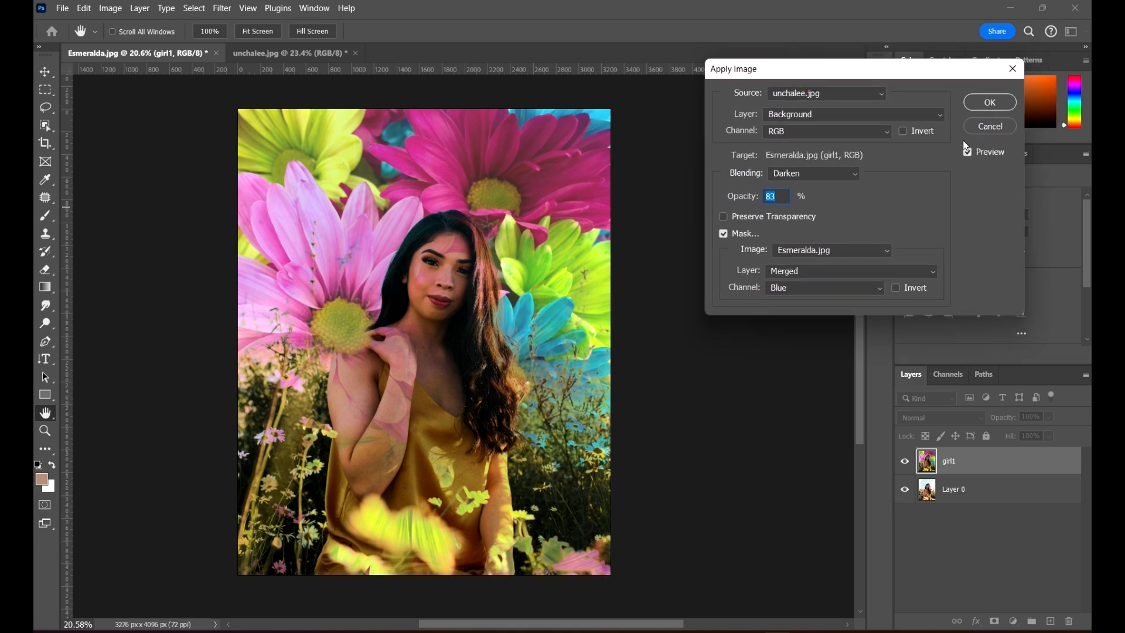
pyautogui.click(996, 104)
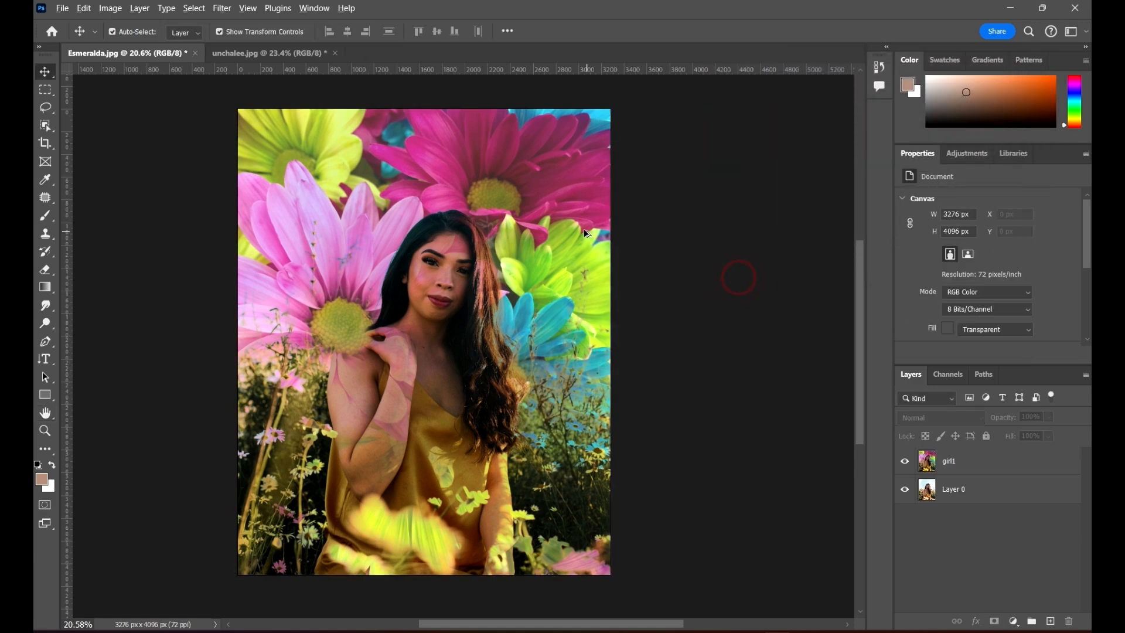
# Duplicate the blended girl1 layer
pyautogui.scroll(1, 586, 233)
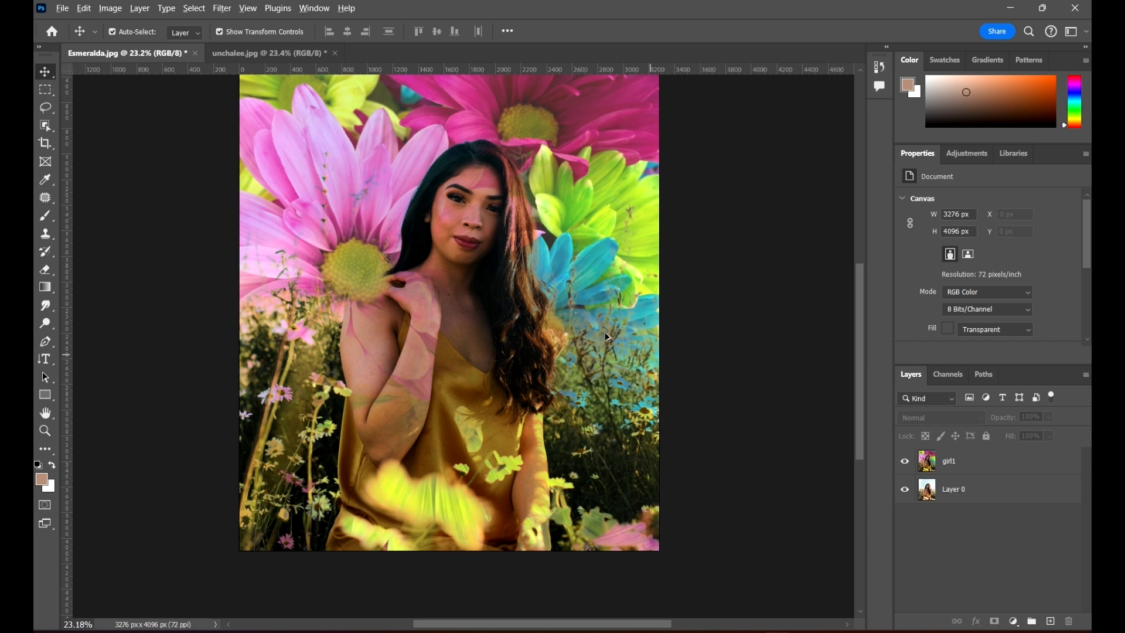
pyautogui.scroll(-2, 608, 337)
pyautogui.scroll(-1, 609, 314)
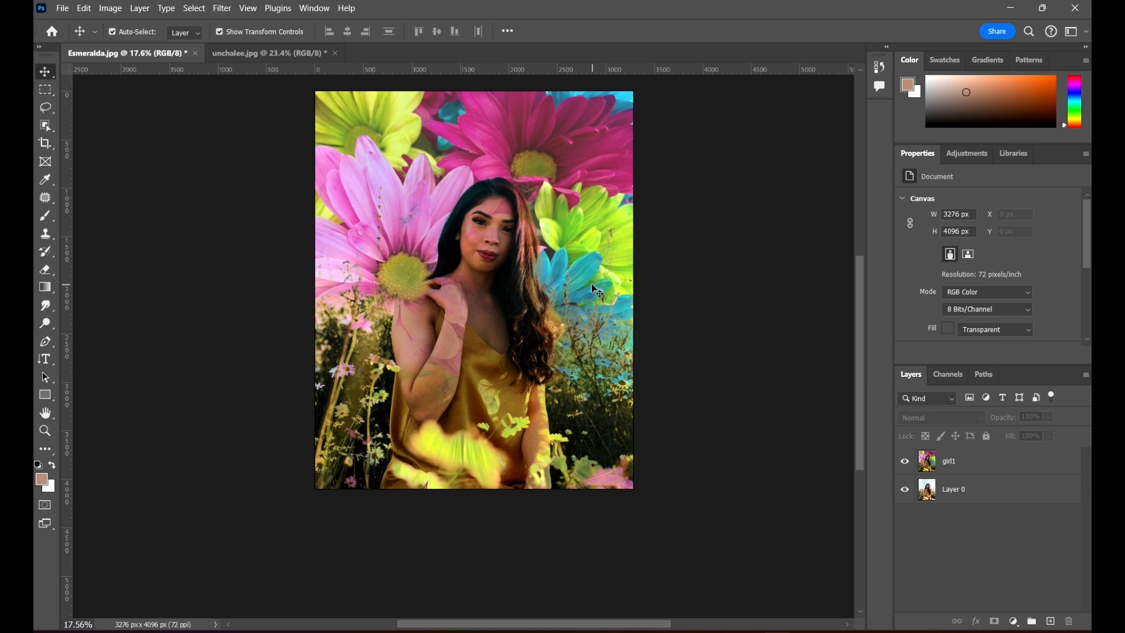
pyautogui.scroll(1, 592, 287)
pyautogui.click(1029, 461)
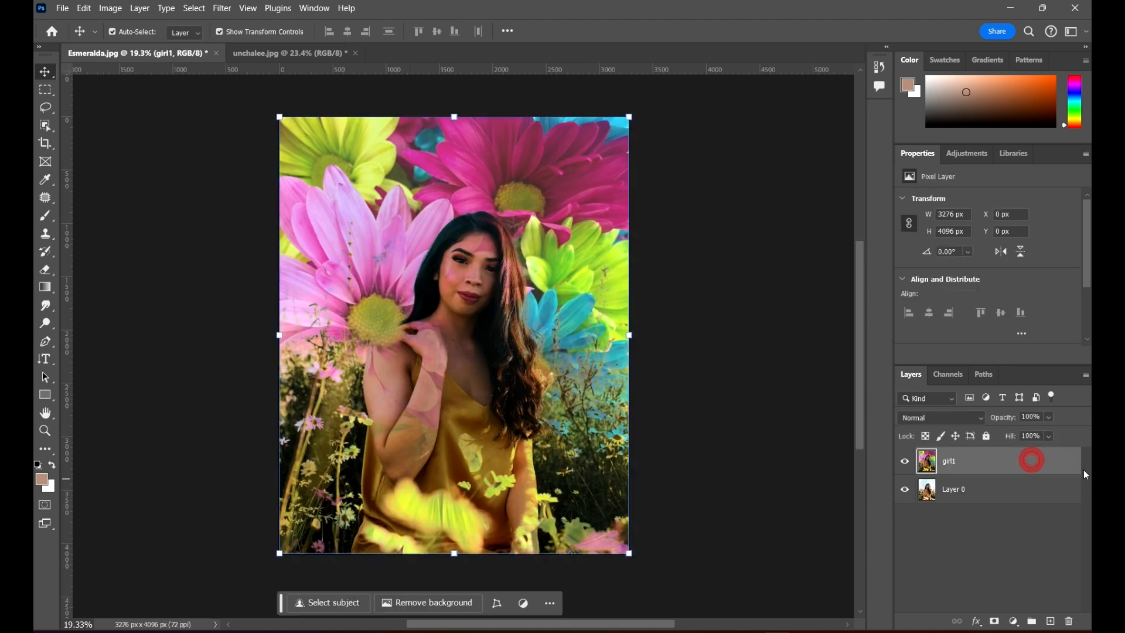
pyautogui.click(112, 8)
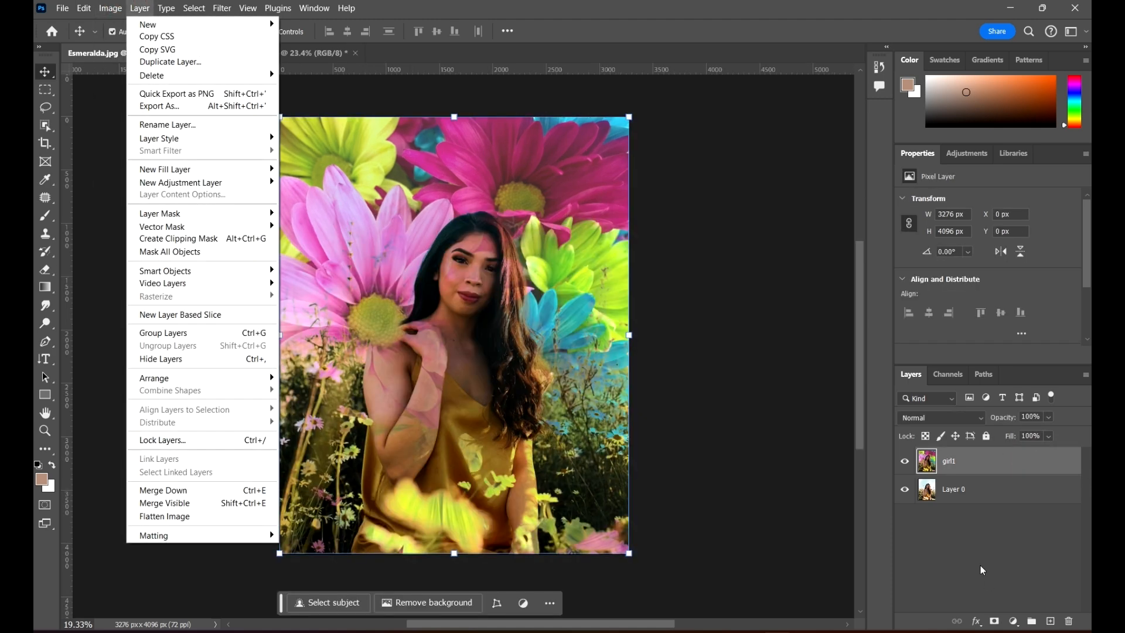
pyautogui.click(992, 473)
pyautogui.hotkey('ctrl', 'j')
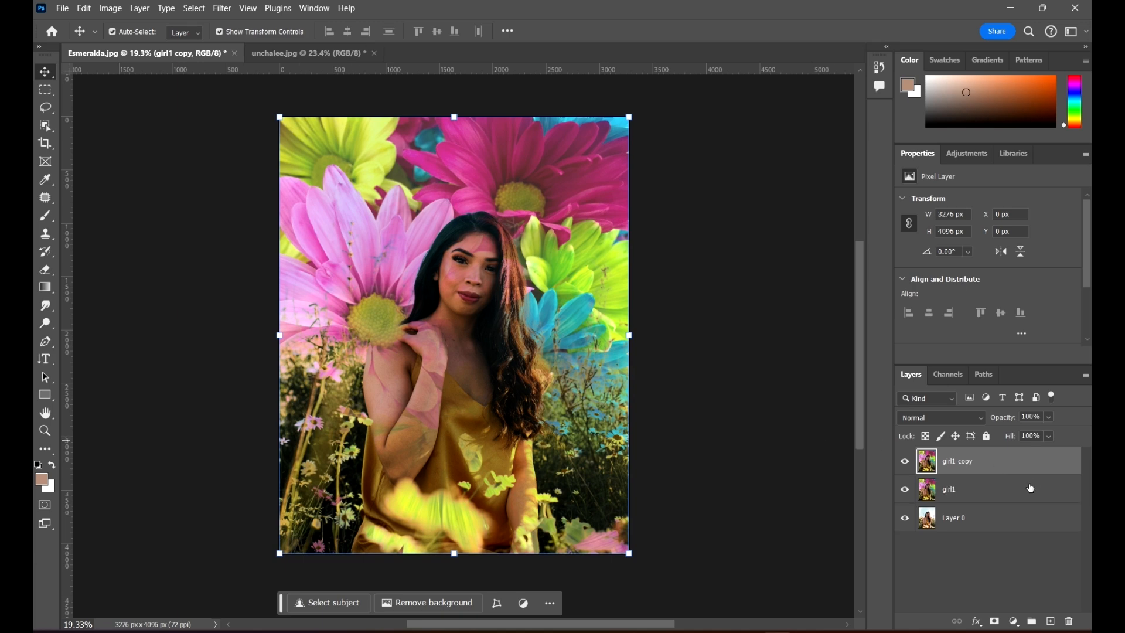
# Start Apply Image on the girl1 copy layer with Esmeralda.jpg and its Merged layer as the source
pyautogui.click(112, 10)
pyautogui.click(113, 13)
pyautogui.click(121, 12)
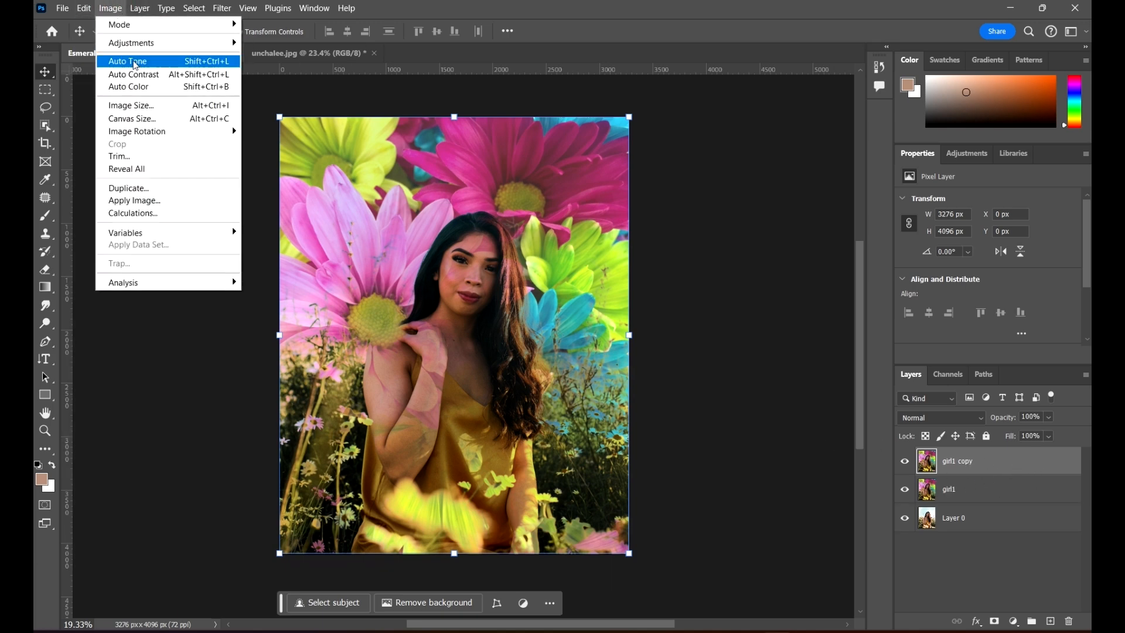
pyautogui.click(167, 201)
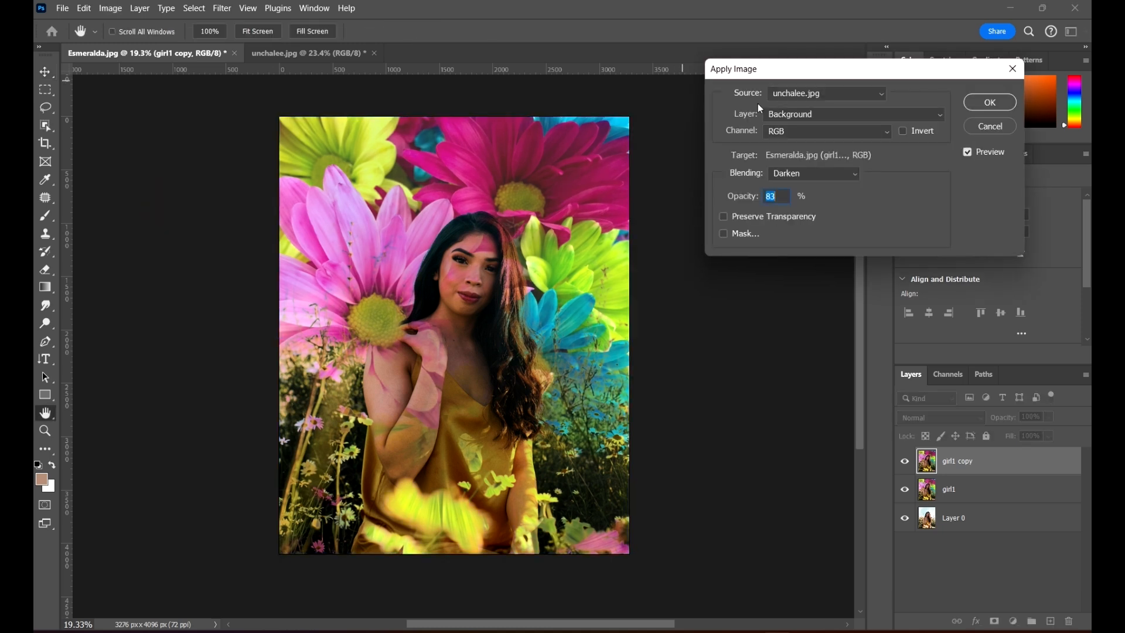
pyautogui.click(817, 94)
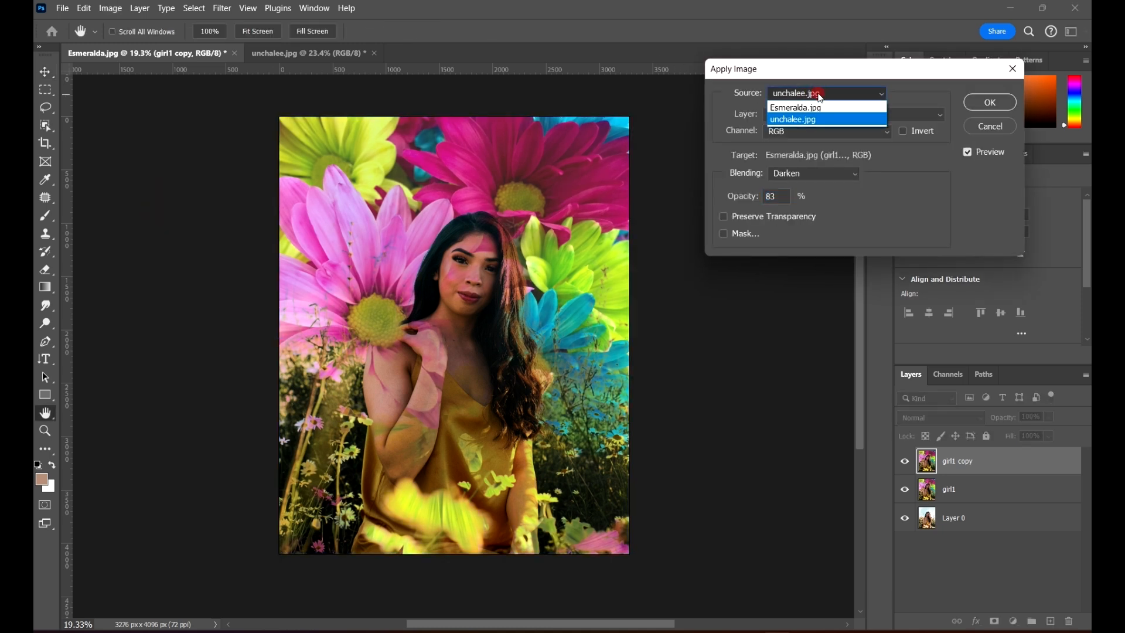
pyautogui.click(817, 94)
pyautogui.click(817, 94)
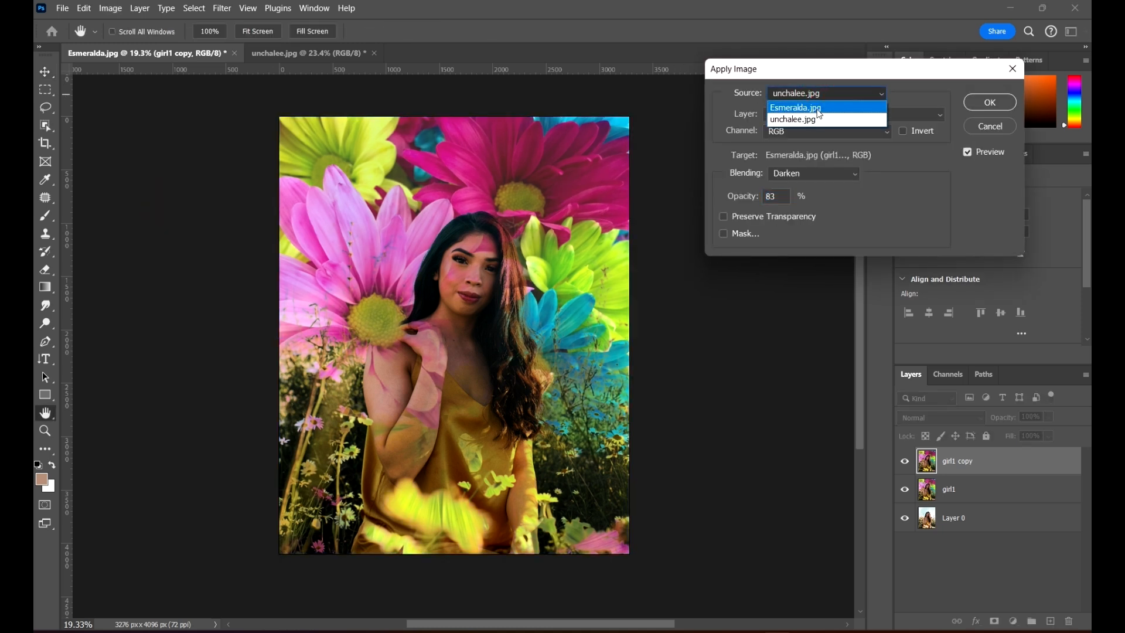
pyautogui.click(819, 108)
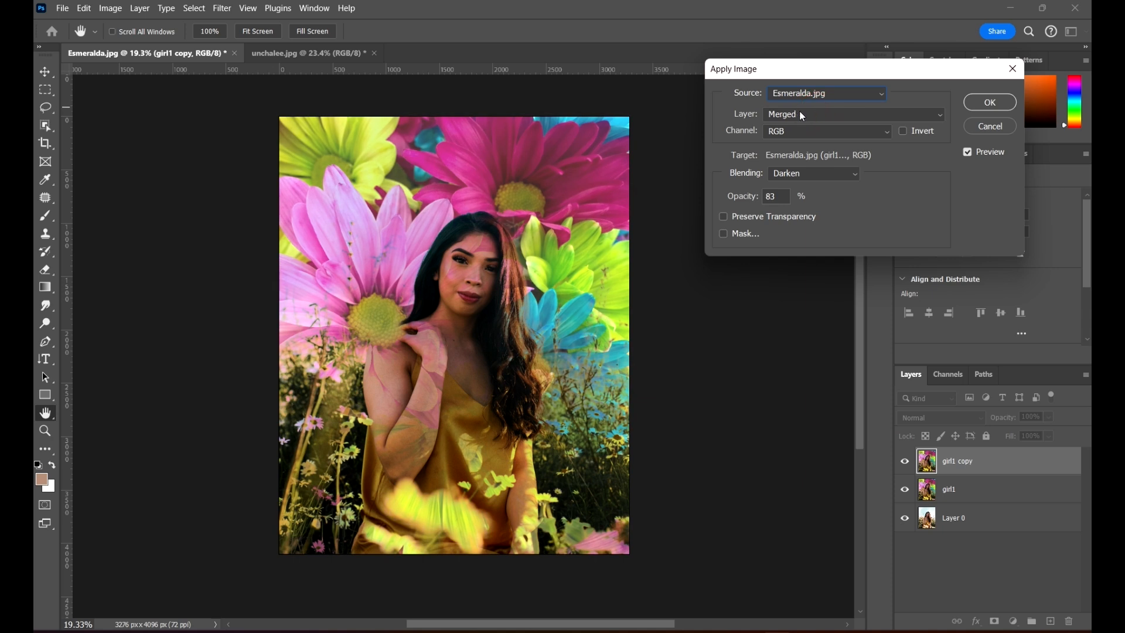
pyautogui.click(797, 114)
pyautogui.click(797, 114)
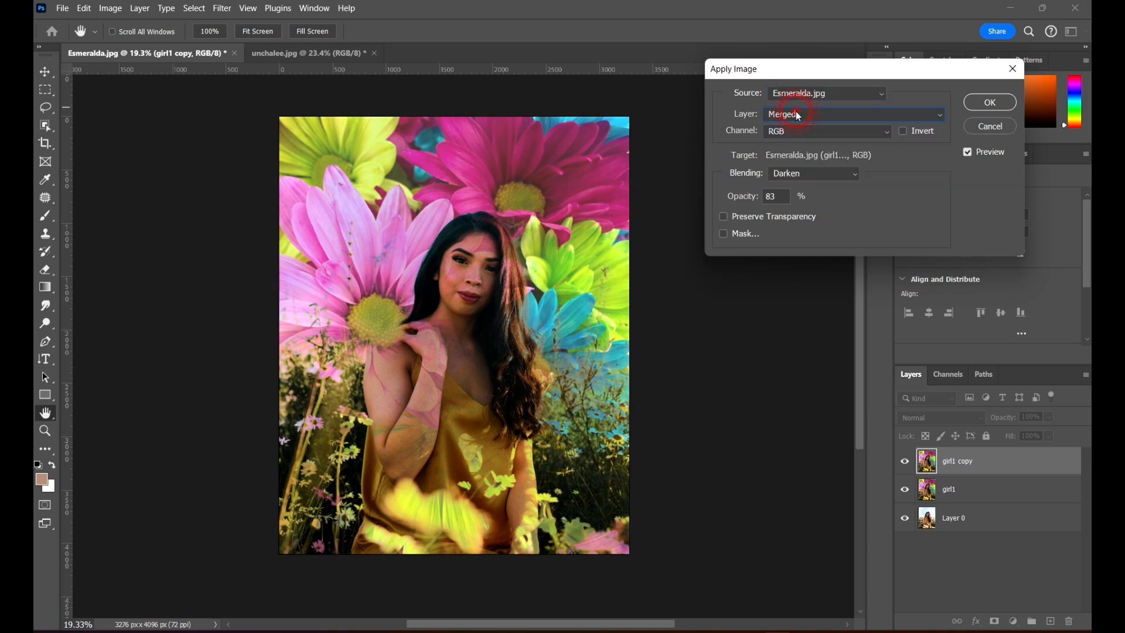
# Try the Red source channel, and set the source channel to Green
pyautogui.click(792, 132)
pyautogui.click(784, 146)
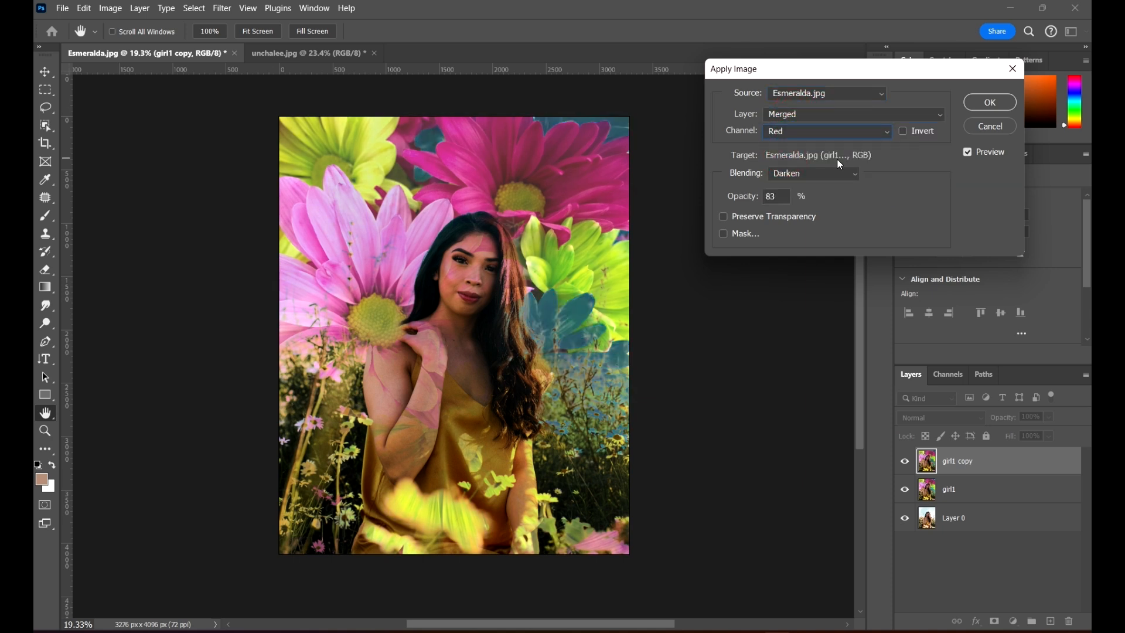
pyautogui.click(790, 131)
pyautogui.click(803, 162)
pyautogui.scroll(-1, 807, 126)
# Try the Apply Image blending modes from Normal and Darken through Screen on the girl1 copy layer
pyautogui.click(795, 174)
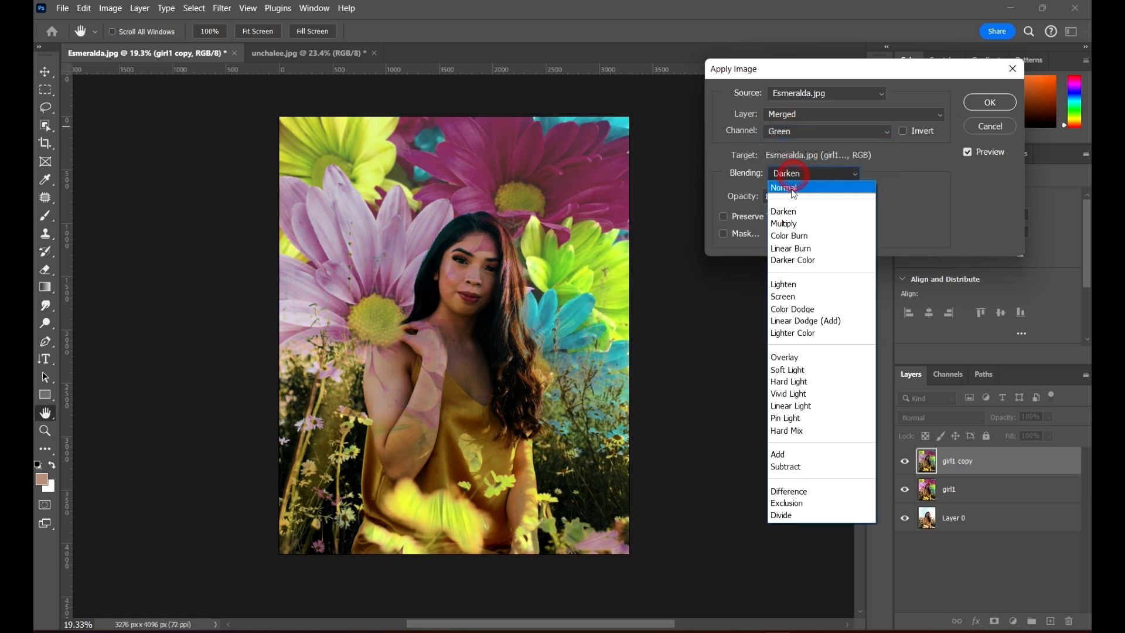
pyautogui.click(790, 190)
pyautogui.press('Down')
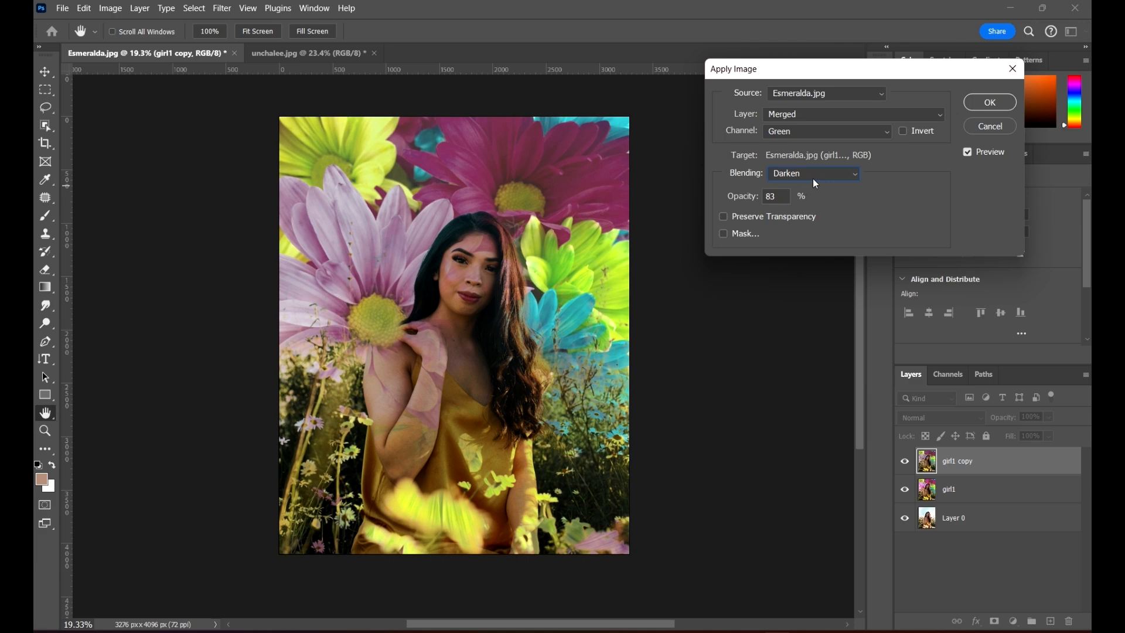
pyautogui.scroll(-4, 816, 174)
pyautogui.scroll(-1, 816, 173)
pyautogui.scroll(1, 816, 179)
pyautogui.scroll(-1, 815, 180)
pyautogui.scroll(1, 815, 180)
pyautogui.press('Down')
pyautogui.press('Down')
pyautogui.press('Down')
pyautogui.press('Down')
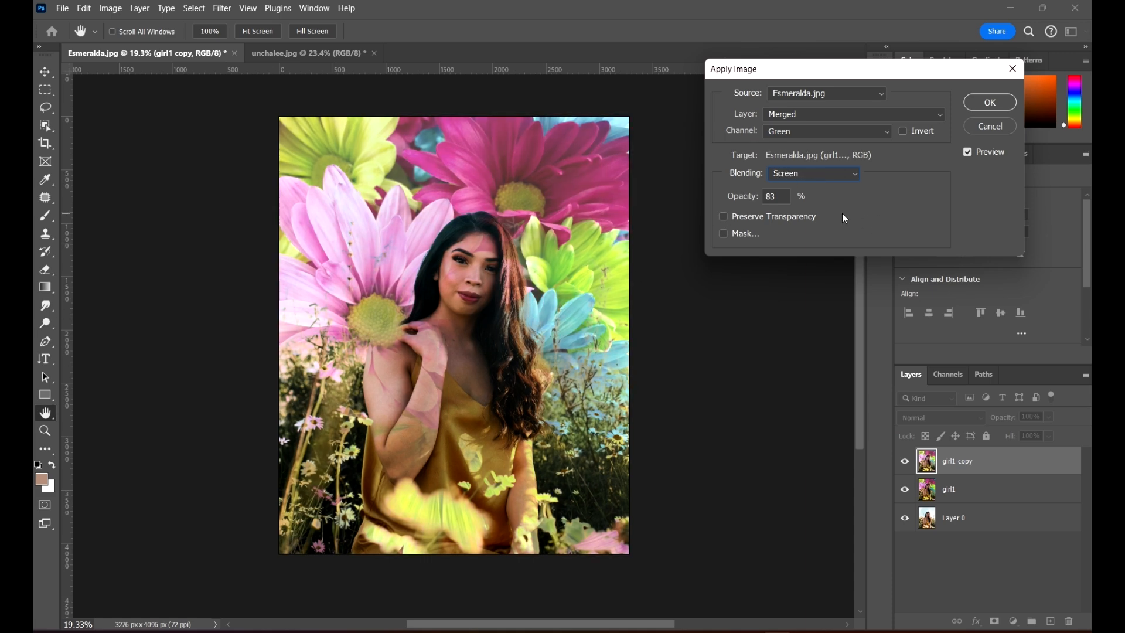
# Try the contrast blending modes from Overlay through Vivid Light, Pin Light and Hard Mix
pyautogui.press('Down')
pyautogui.press('Down')
pyautogui.press('Down')
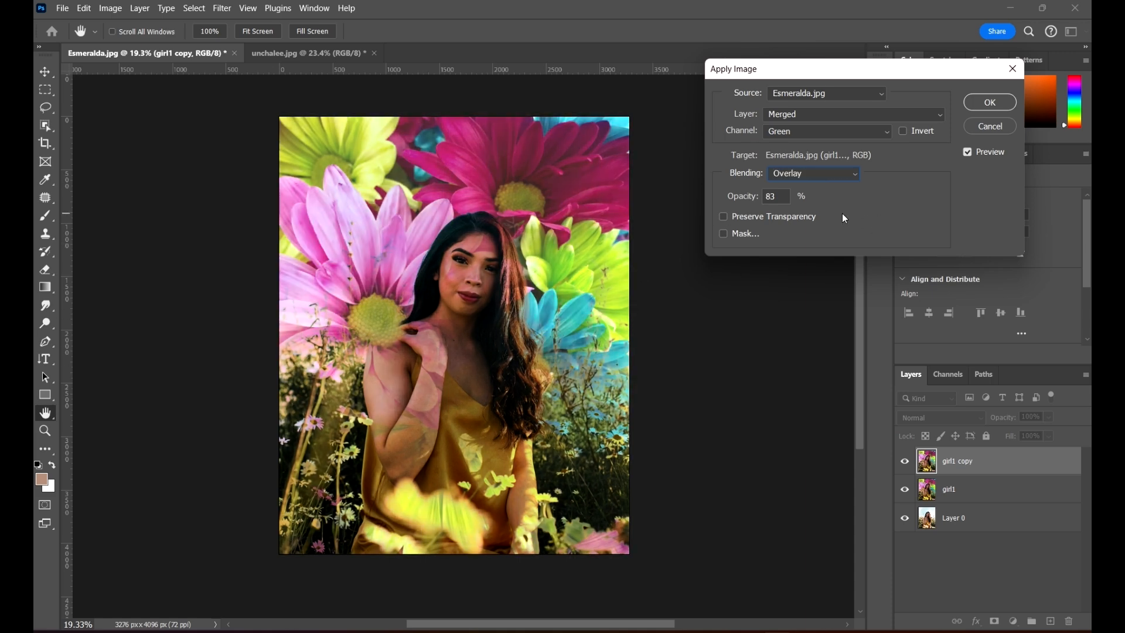
pyautogui.press('Down')
pyautogui.press('Down')
pyautogui.press('Down')
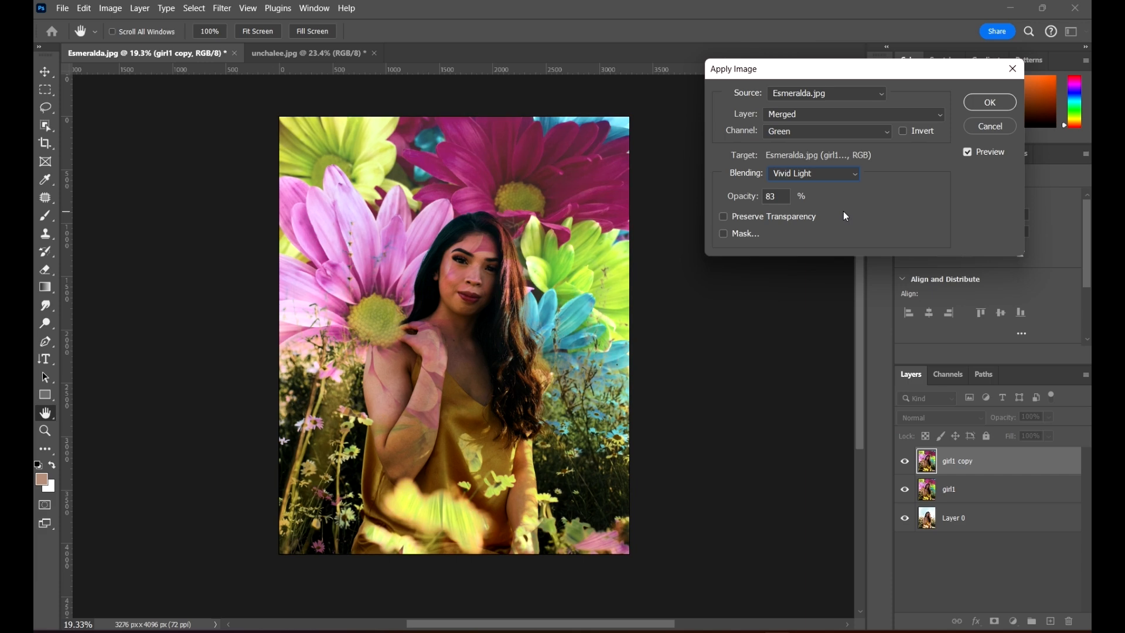
pyautogui.press('Down')
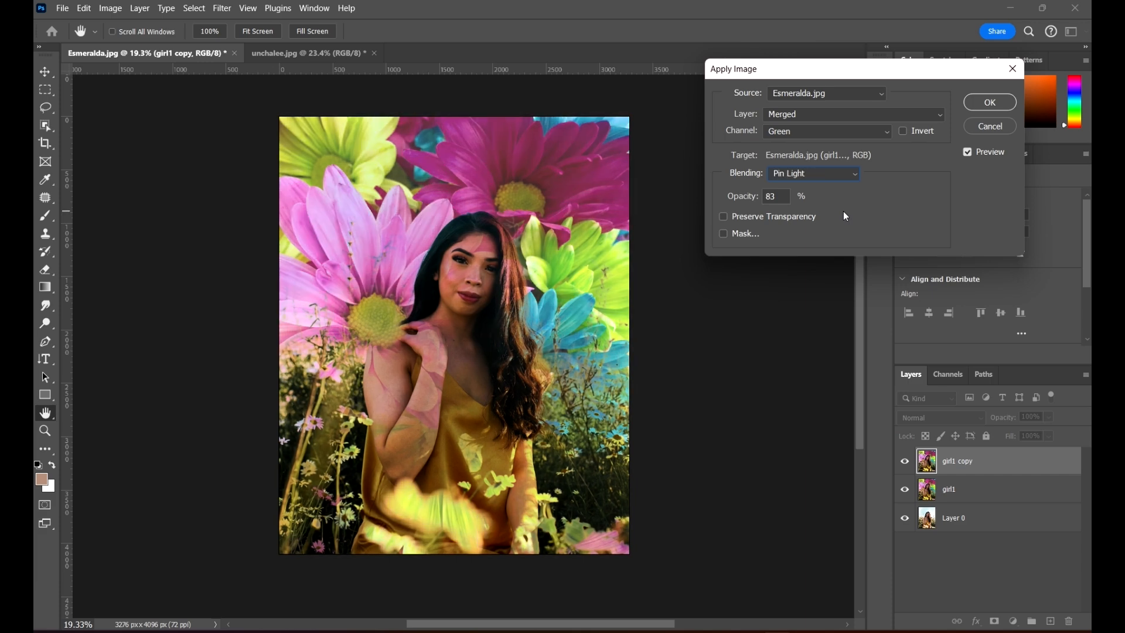
pyautogui.press('Down')
pyautogui.press('Up')
pyautogui.press('Down')
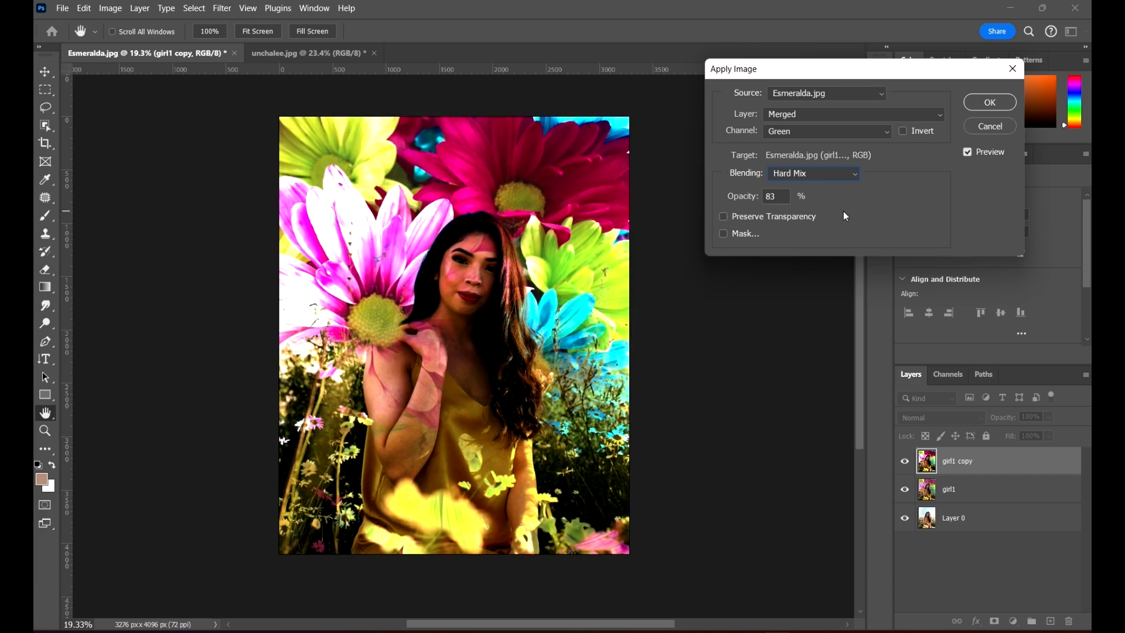
# Try the Add blending mode and the modes after it through Exclusion
pyautogui.press('Down')
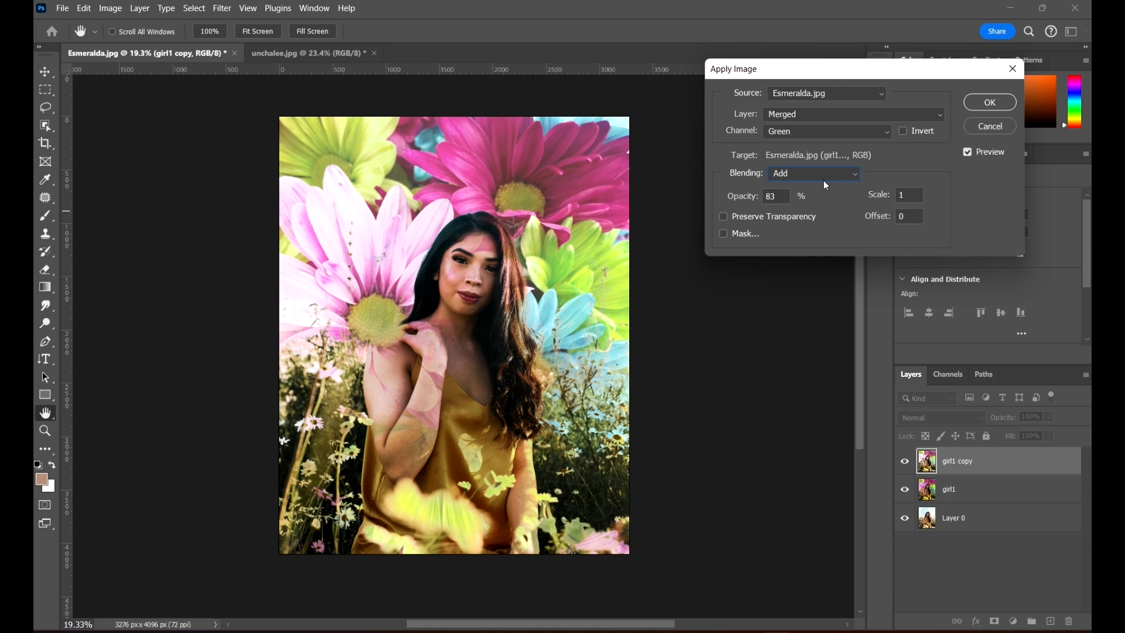
pyautogui.press('Down')
pyautogui.press('Up')
pyautogui.press('Down')
pyautogui.press('Down')
pyautogui.press('Down')
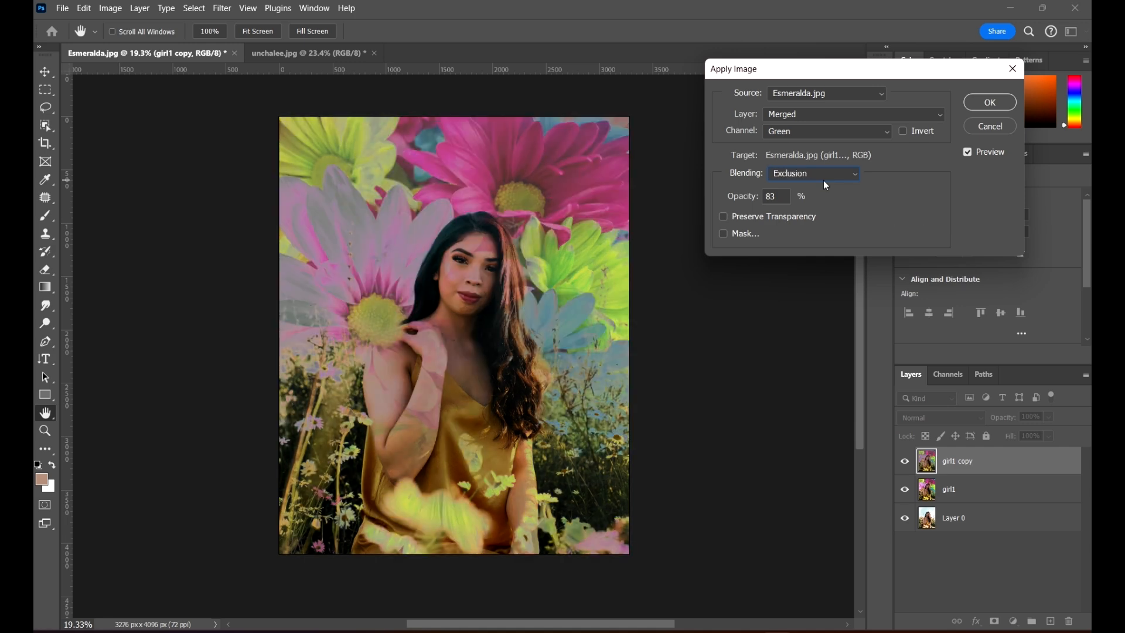
# Try the Subtract blending mode with a scale of 50
pyautogui.click(828, 176)
pyautogui.click(827, 176)
pyautogui.press('Up')
pyautogui.press('Up')
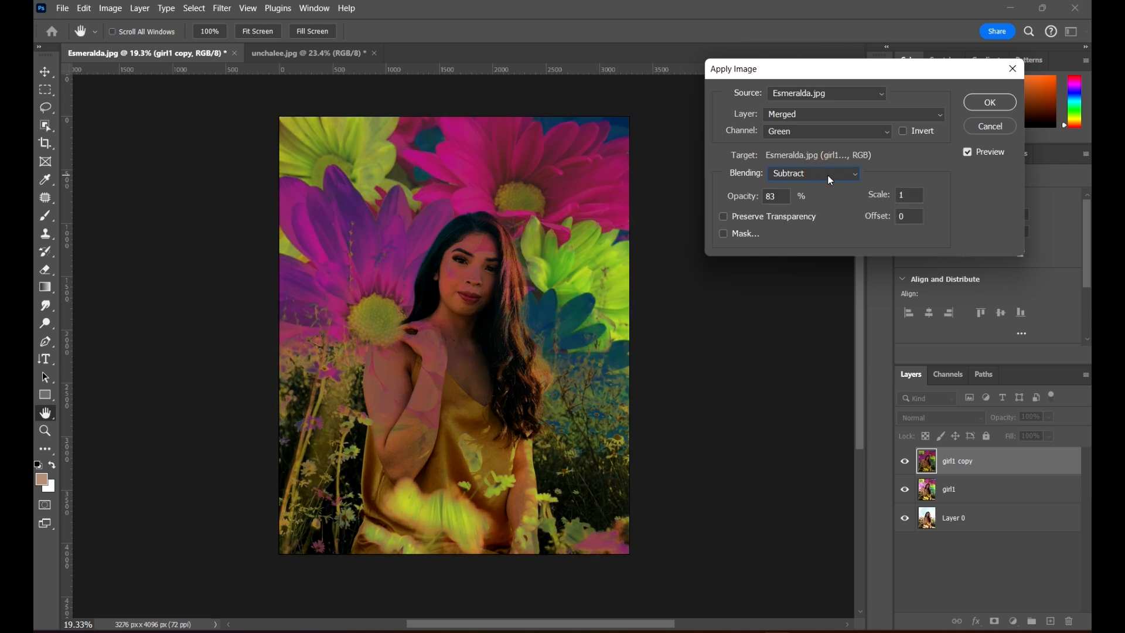
pyautogui.moveTo(912, 198); pyautogui.dragTo(885, 190)
pyautogui.write('50')
pyautogui.click(909, 219)
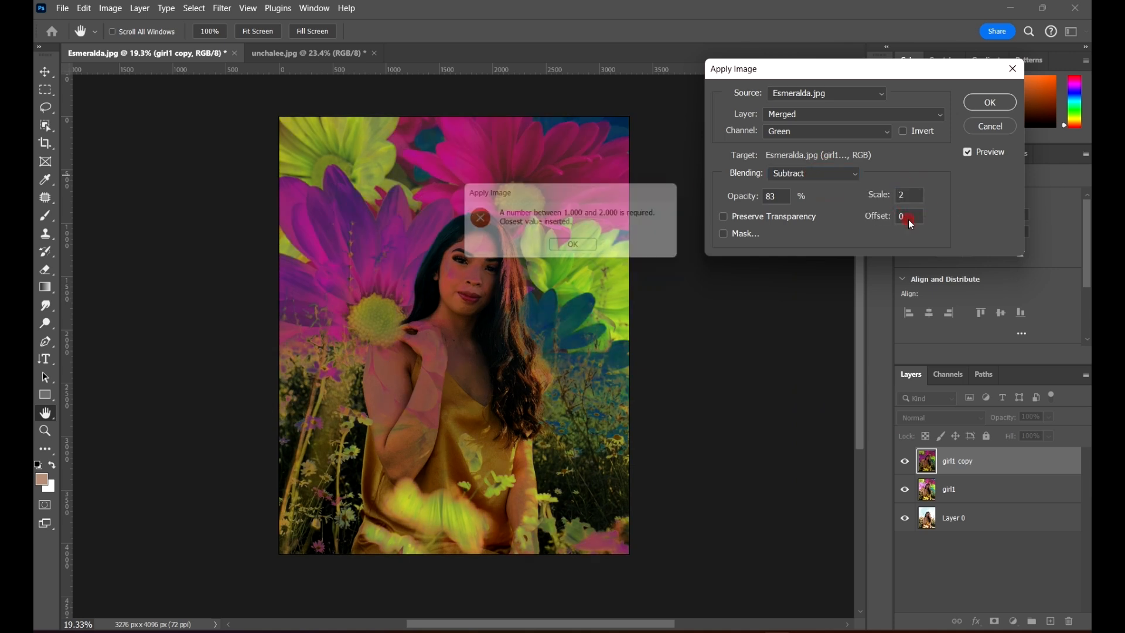
pyautogui.click(577, 249)
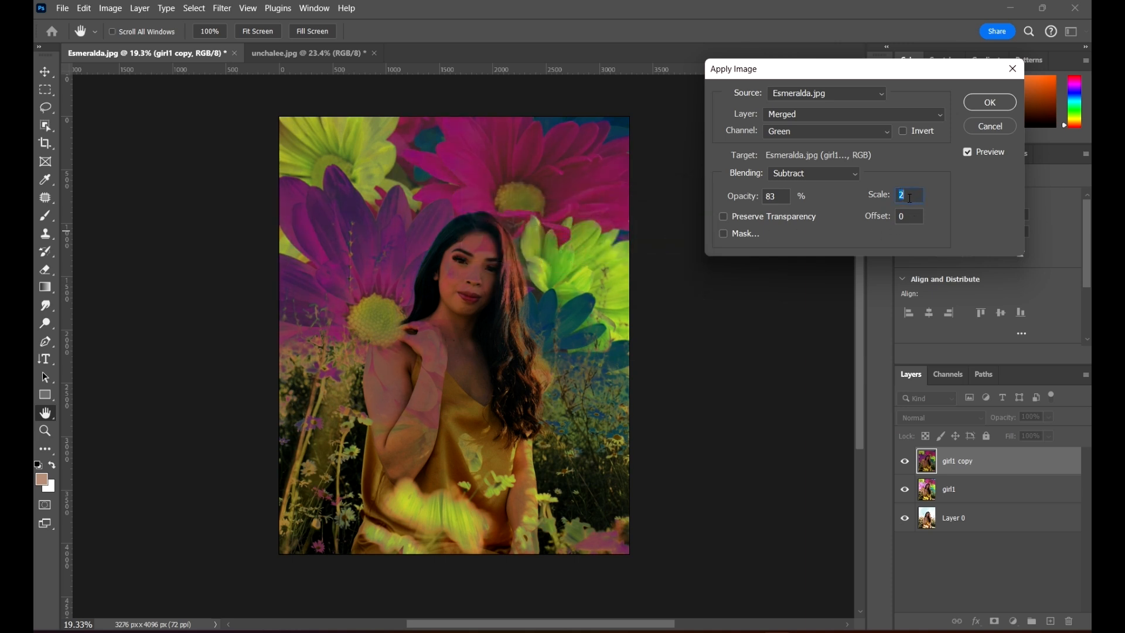
# Turn on the Apply Image mask, and set the Subtract blend's scale to 1 and offset to 2
pyautogui.click(919, 231)
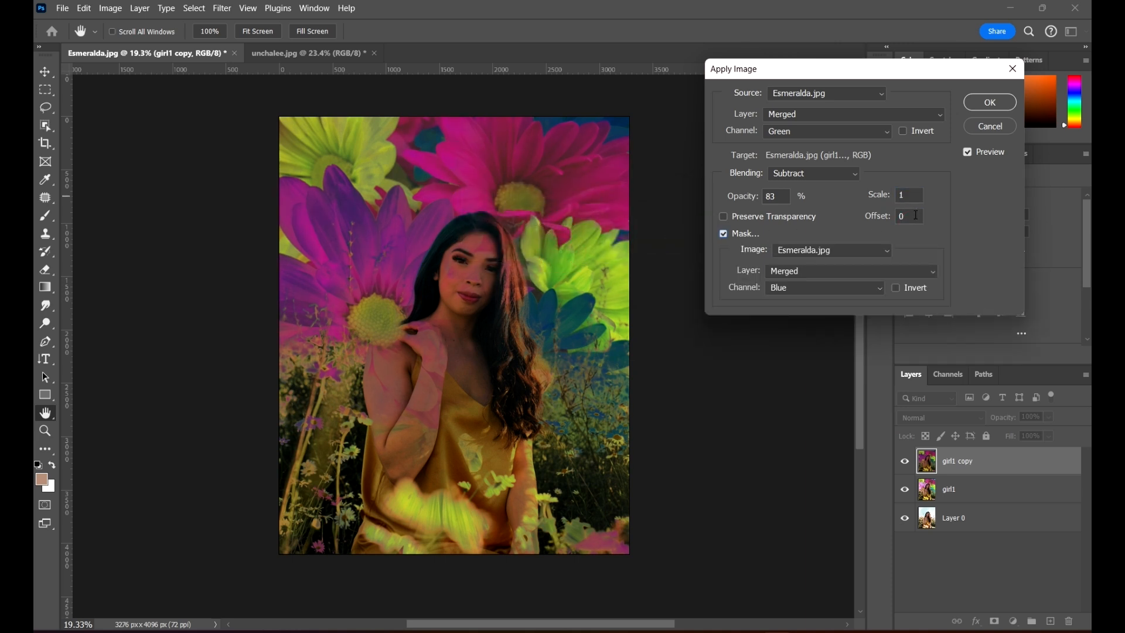
pyautogui.click(916, 220)
pyautogui.write('2')
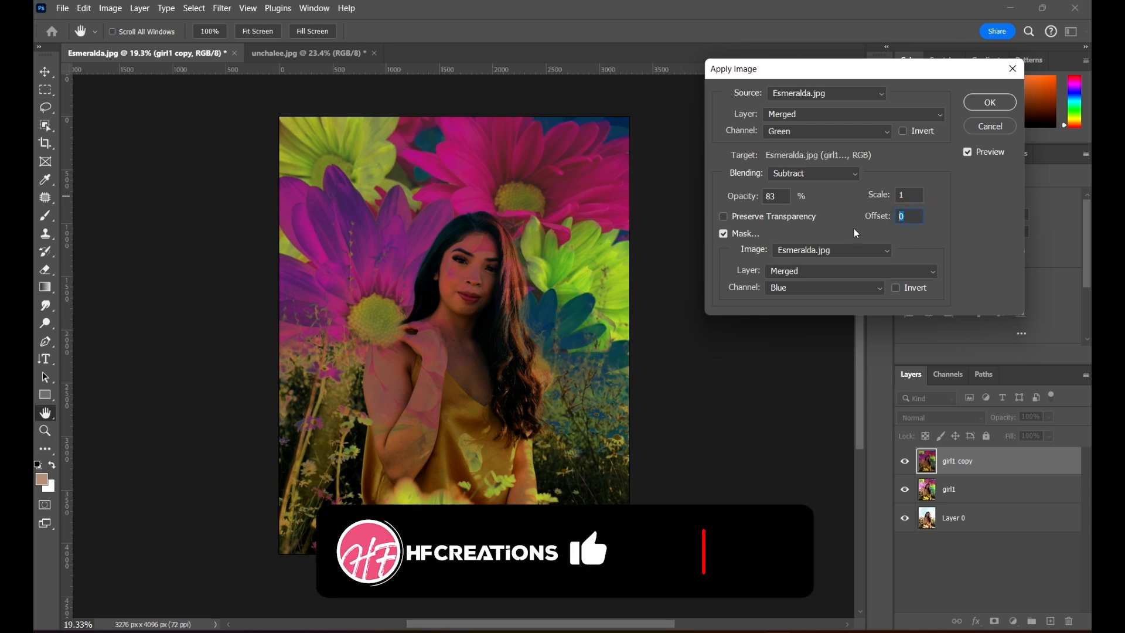
pyautogui.click(914, 195)
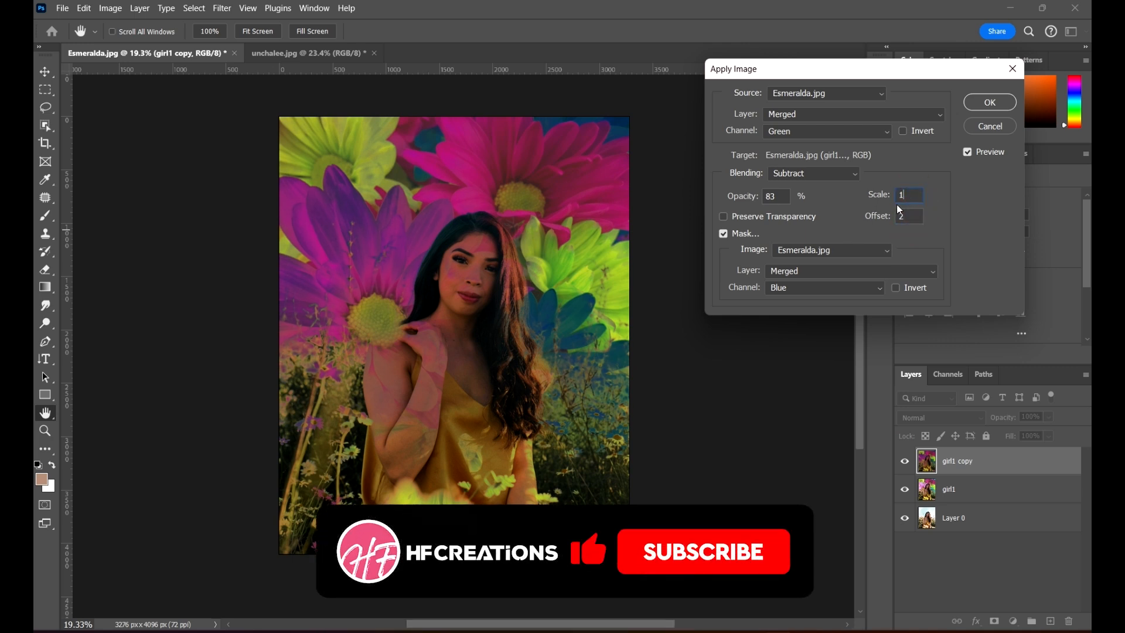
pyautogui.click(909, 216)
# Change the Apply Image blending mode to Soft Light and set the opacity to 91%
pyautogui.click(838, 173)
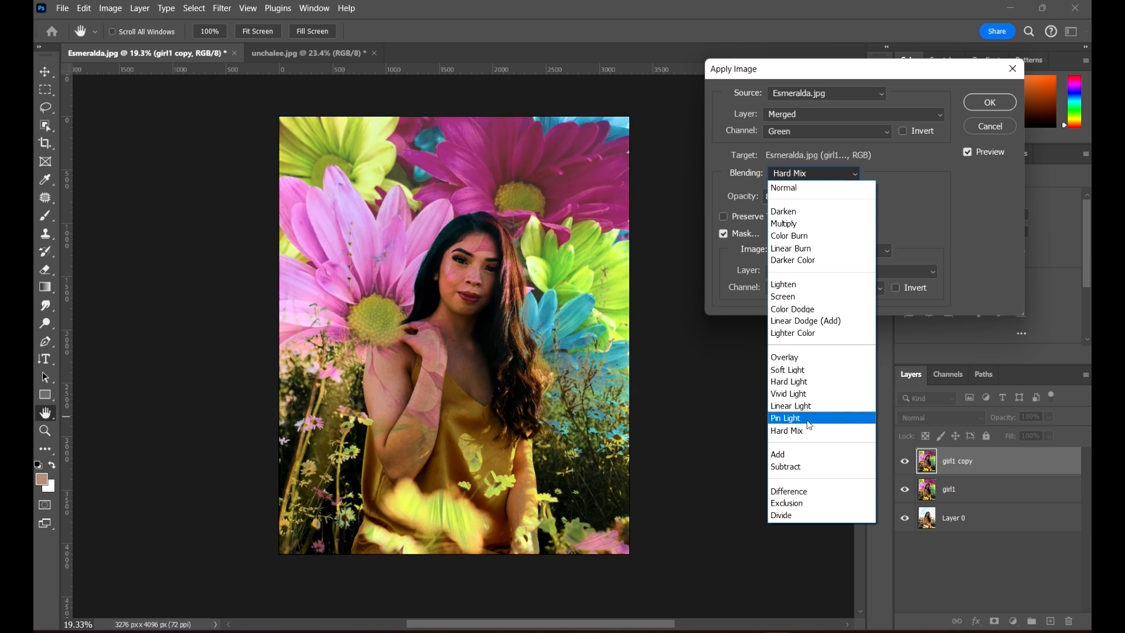
pyautogui.click(806, 370)
pyautogui.click(945, 205)
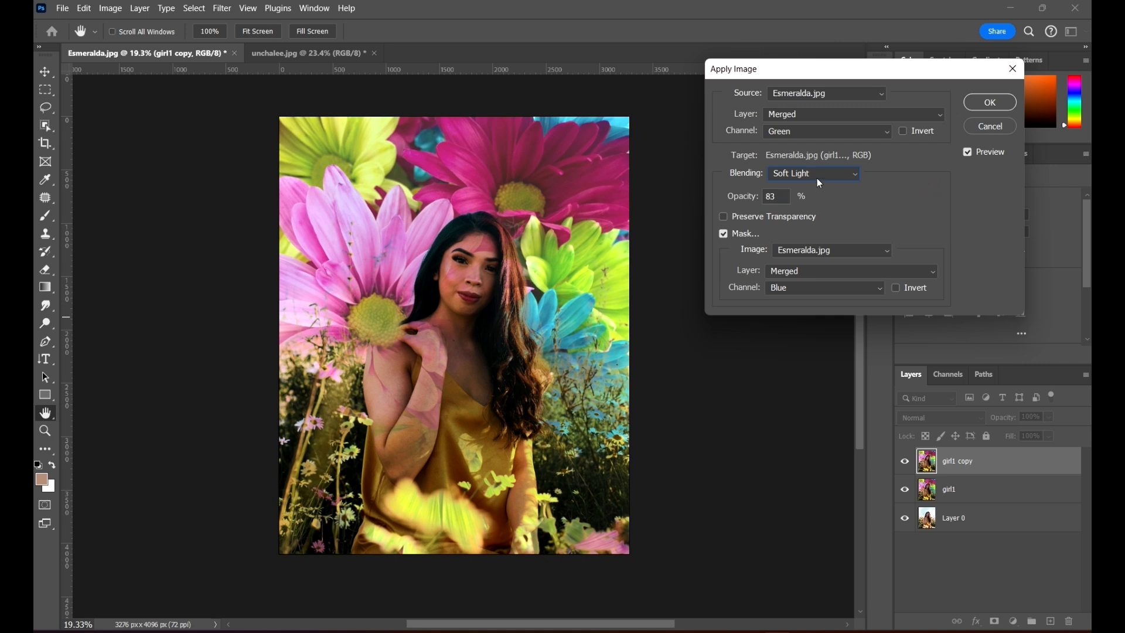
pyautogui.moveTo(744, 198); pyautogui.dragTo(828, 197)
pyautogui.moveTo(746, 198); pyautogui.dragTo(740, 198)
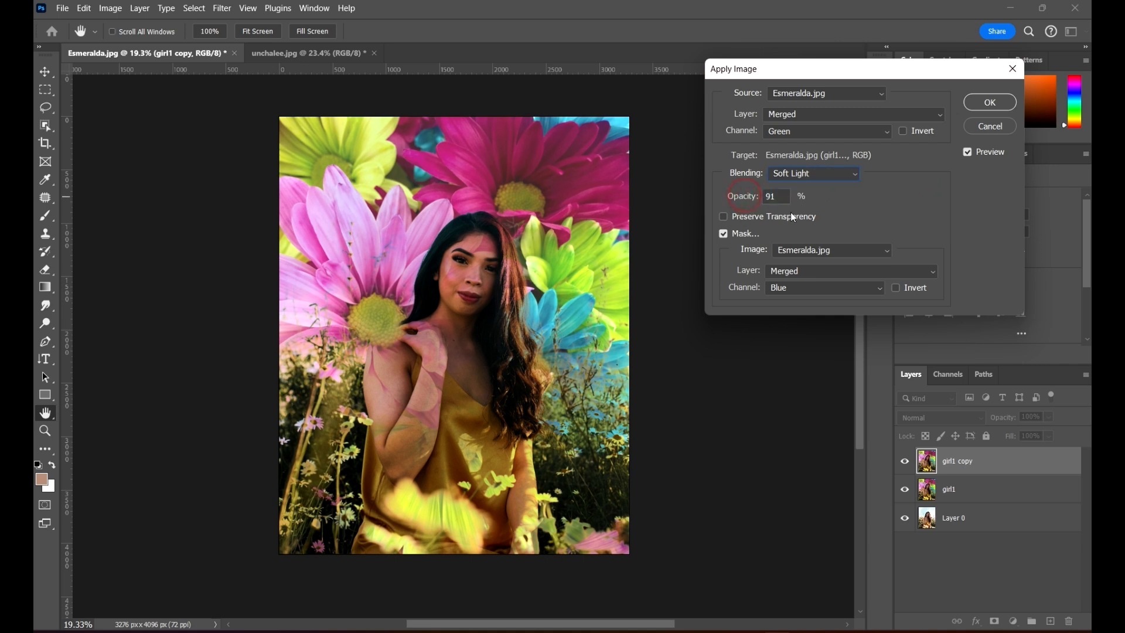
pyautogui.click(856, 196)
# Keep Merged as the mask layer, try the Red and Transparency mask channels, return to Blue, and apply the image blend
pyautogui.click(776, 281)
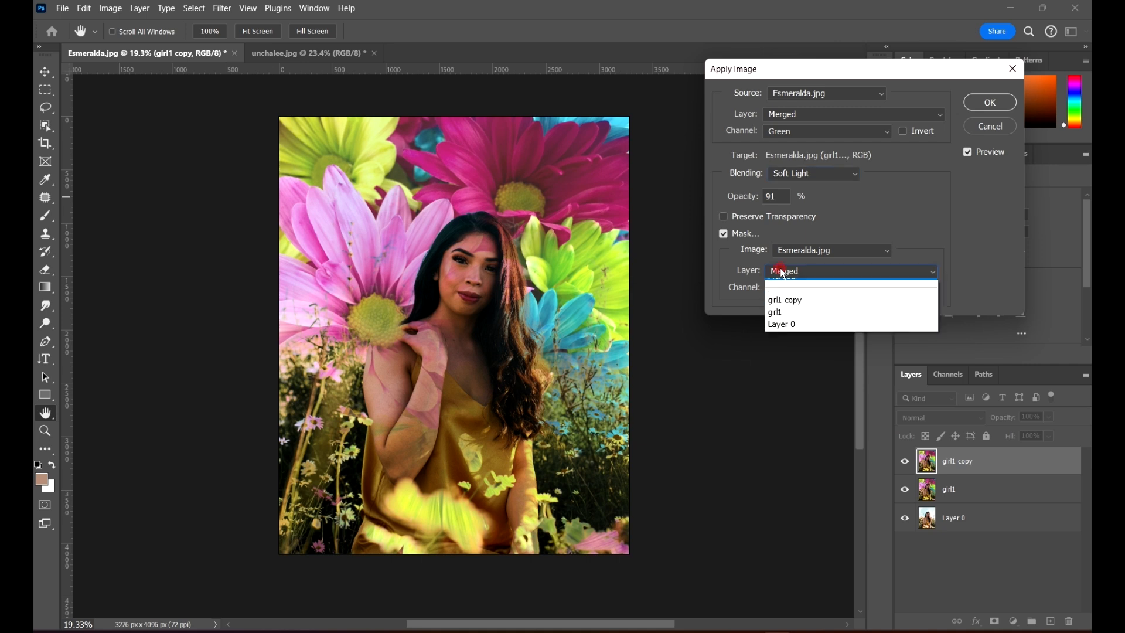
pyautogui.click(788, 270)
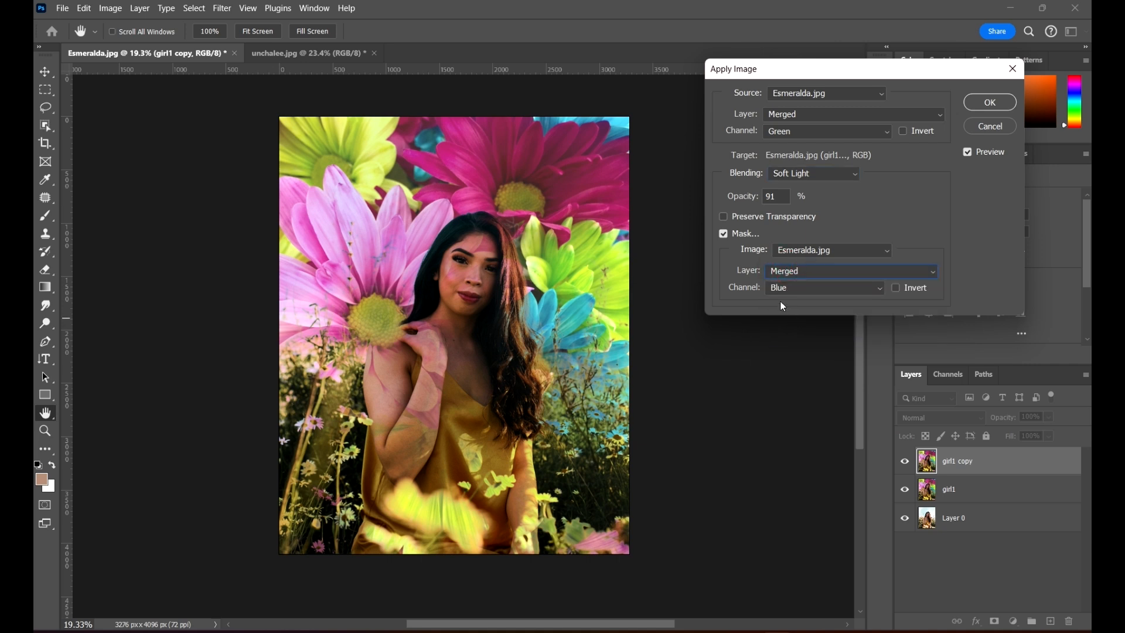
pyautogui.click(798, 288)
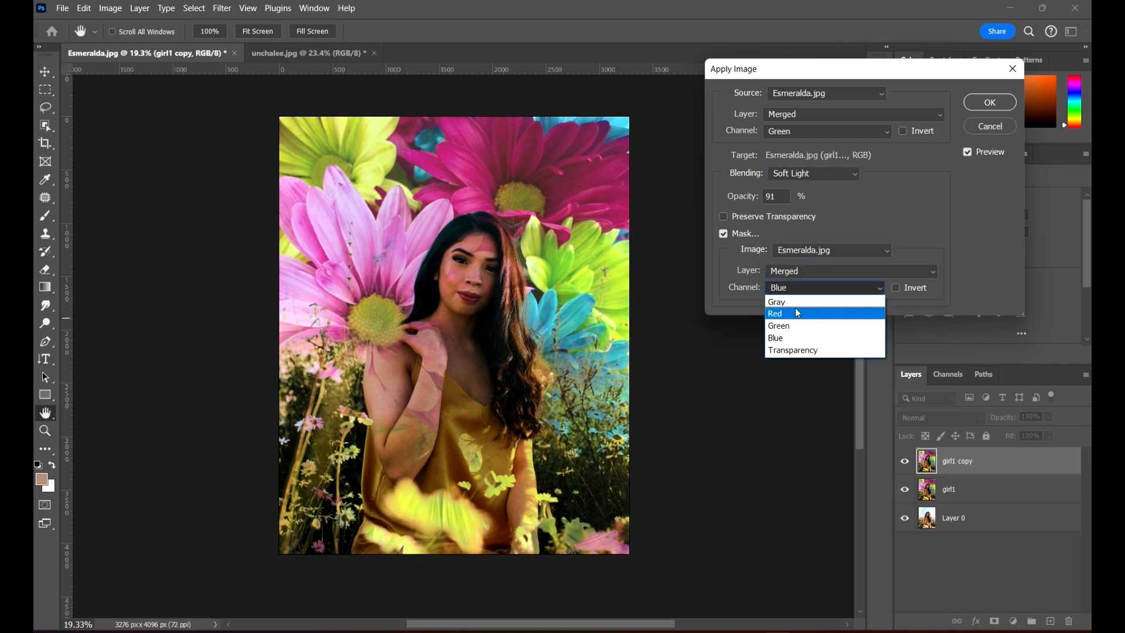
pyautogui.click(798, 313)
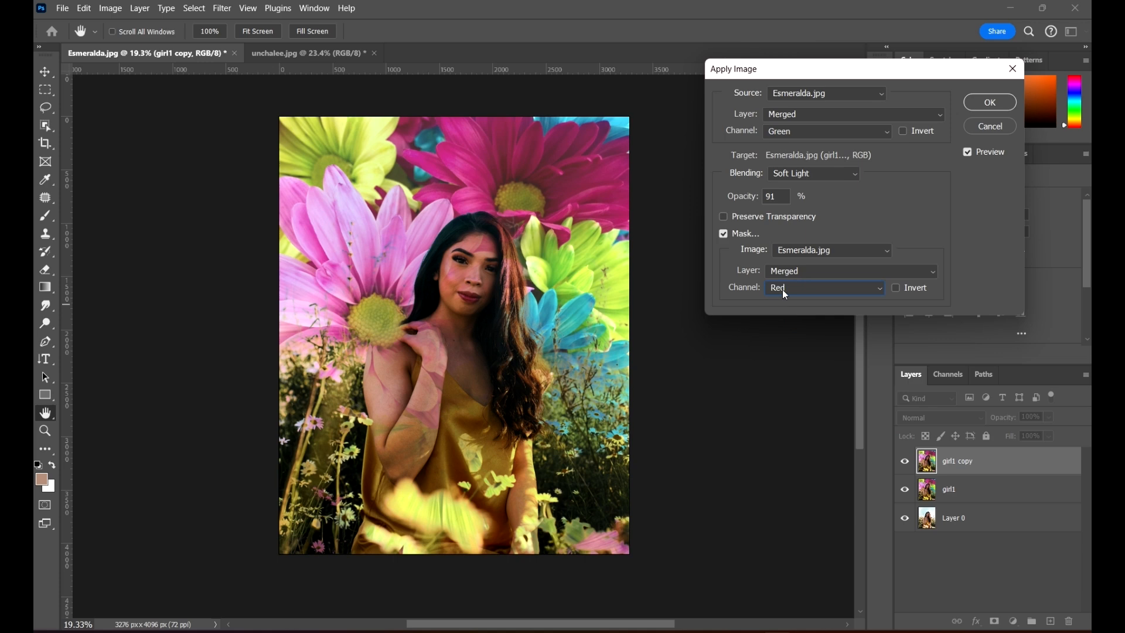
pyautogui.press('Down')
pyautogui.press('Down')
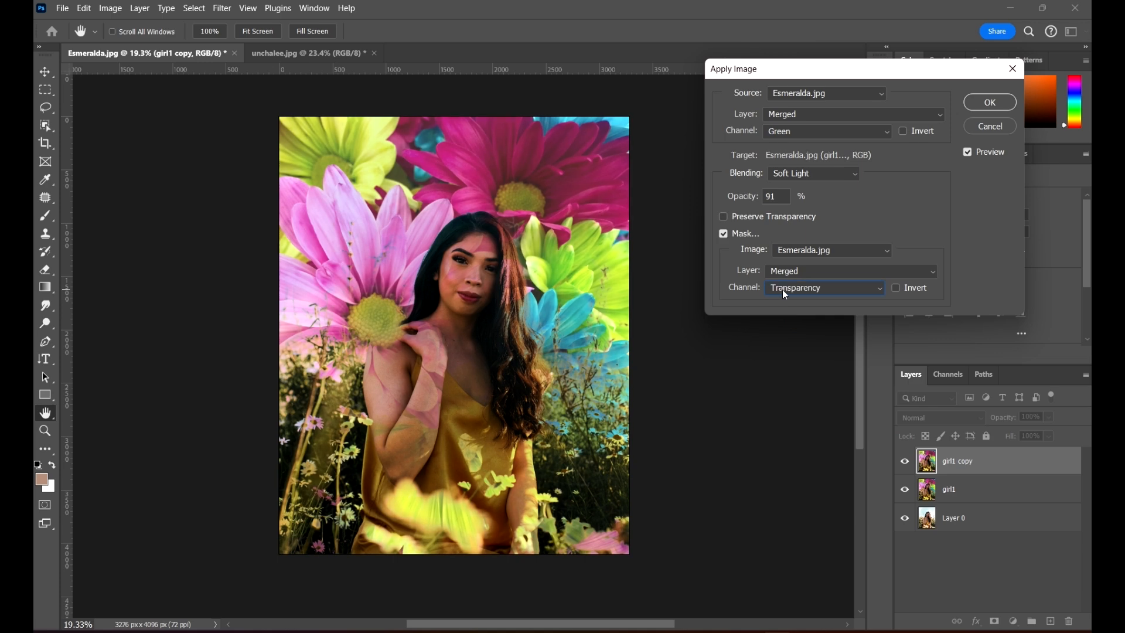
pyautogui.press('Up')
pyautogui.click(989, 108)
# Hide and show the girl1 copy layer to compare the portrait without and with the Soft Light blend
pyautogui.click(774, 355)
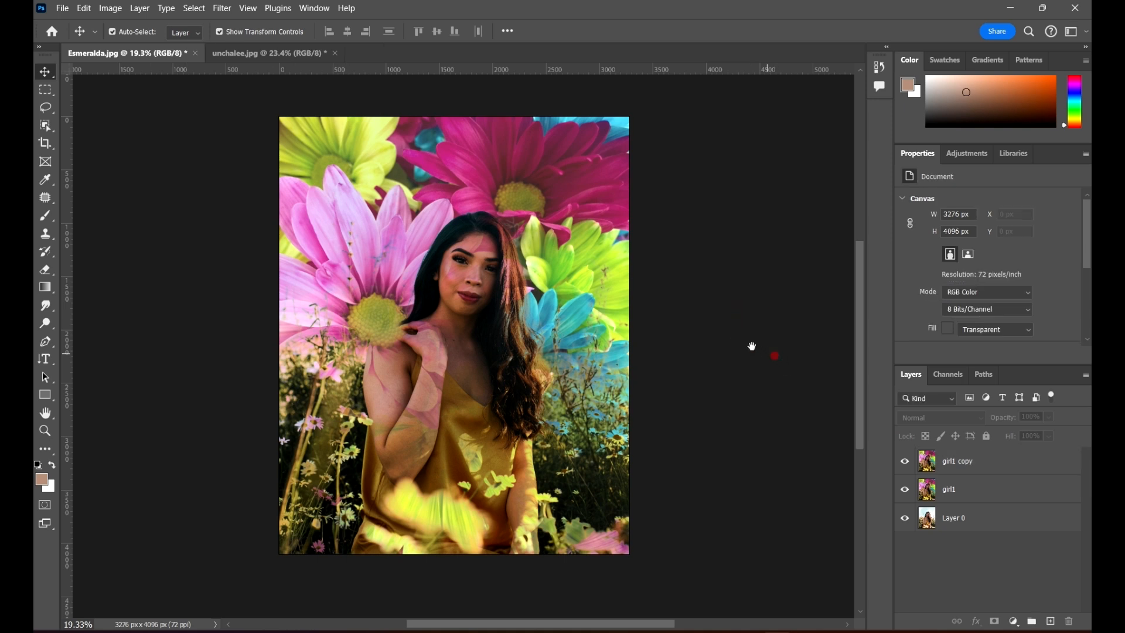
pyautogui.click(905, 462)
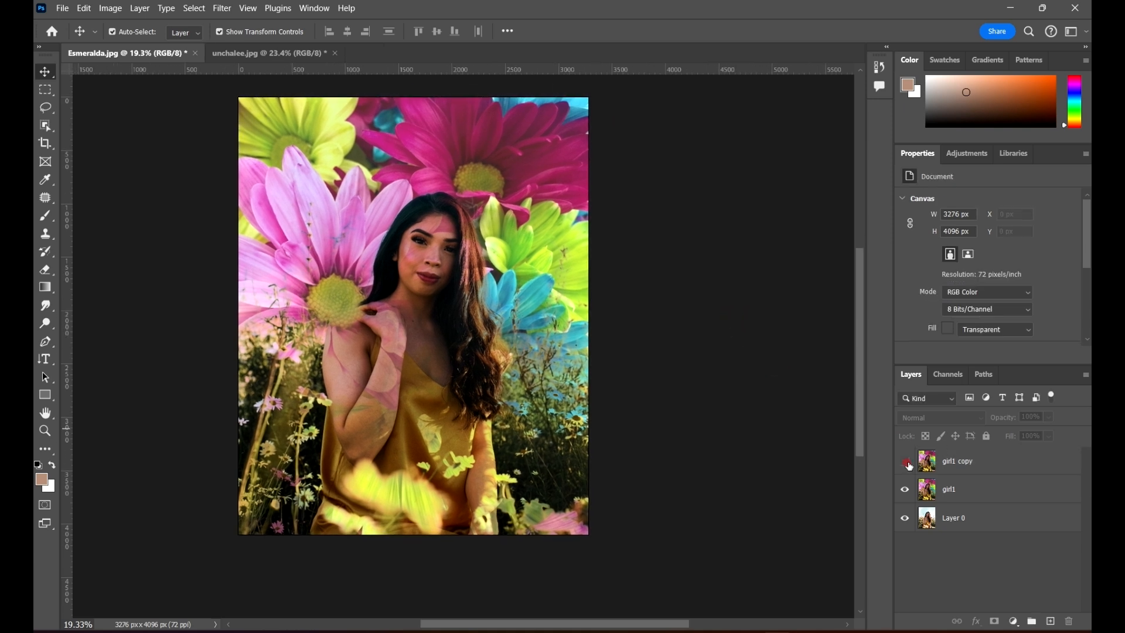
pyautogui.click(906, 462)
pyautogui.scroll(1, 478, 280)
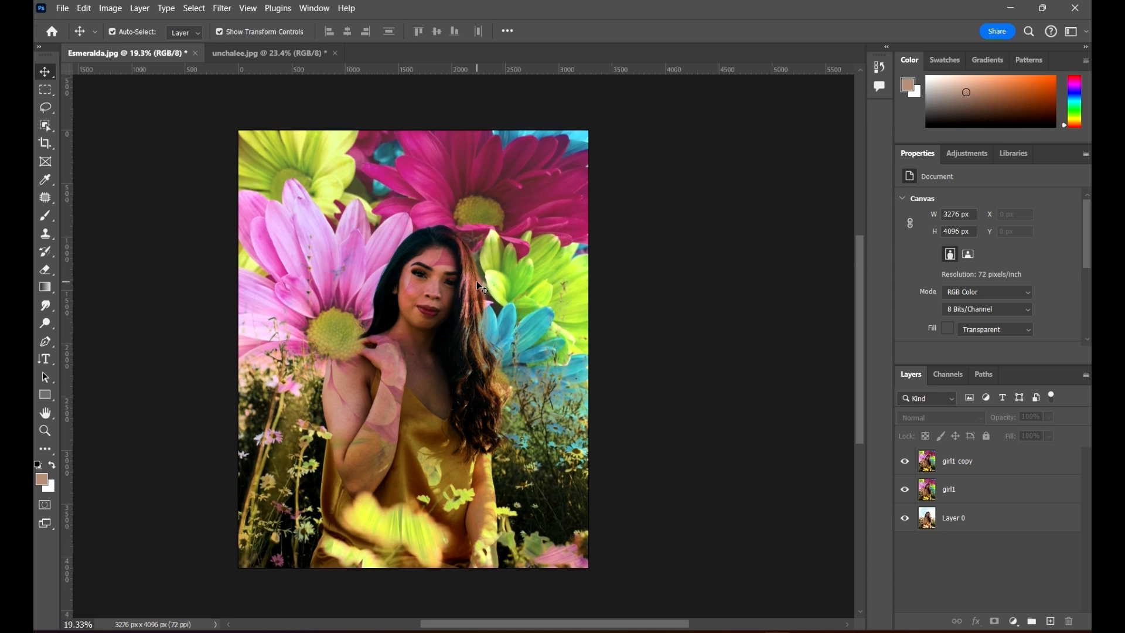
pyautogui.click(477, 280)
pyautogui.click(708, 331)
pyautogui.scroll(-3, 728, 332)
pyautogui.scroll(1, 654, 319)
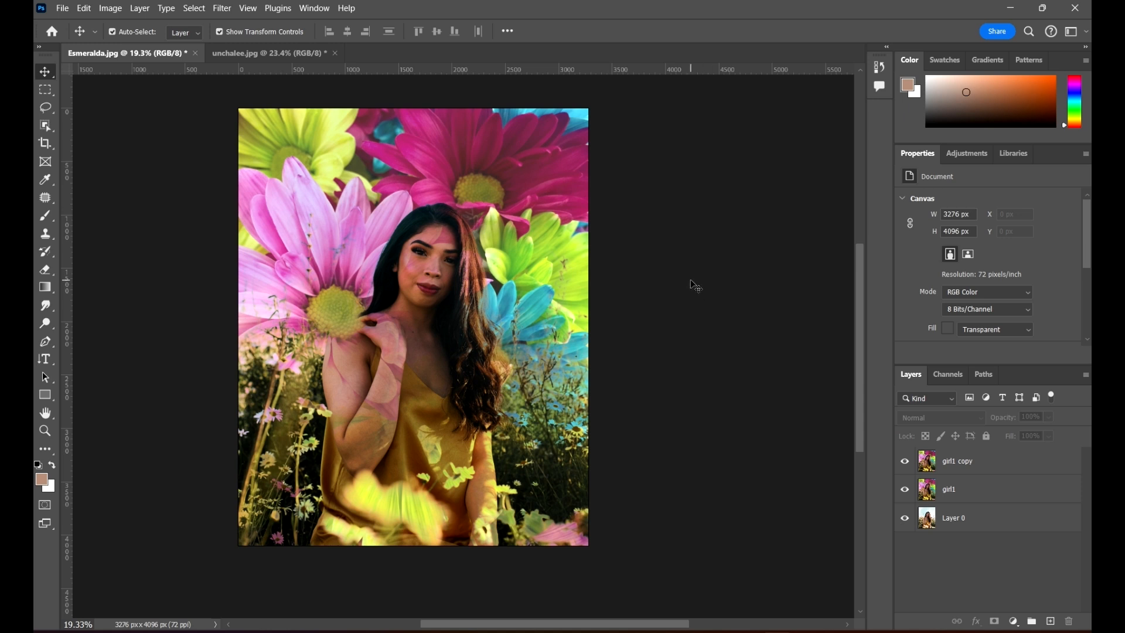
pyautogui.scroll(2, 625, 297)
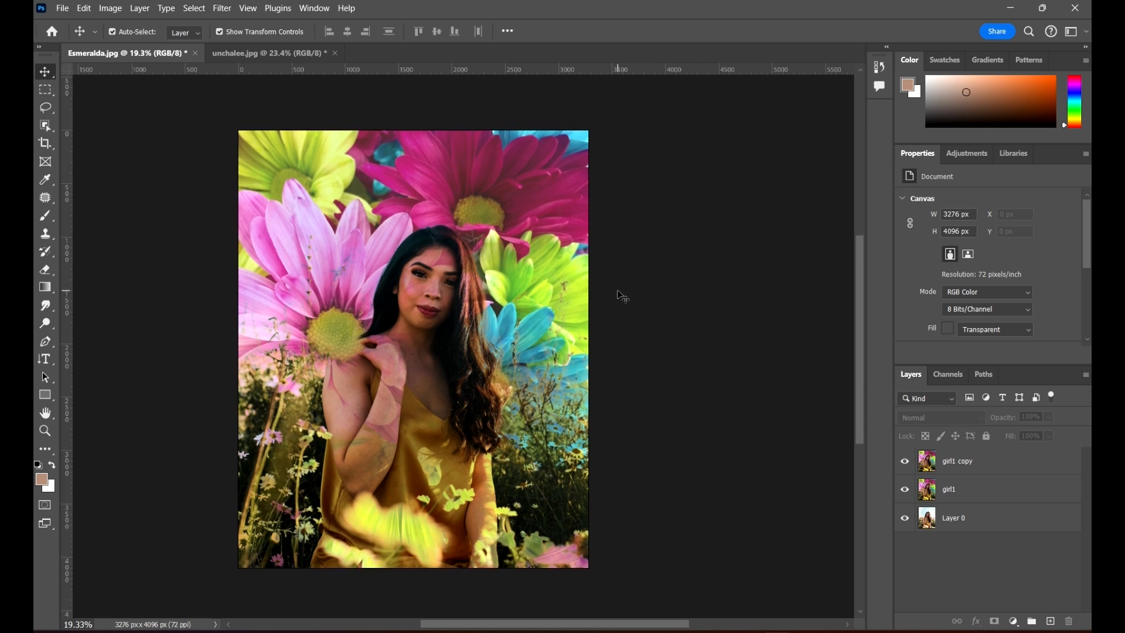